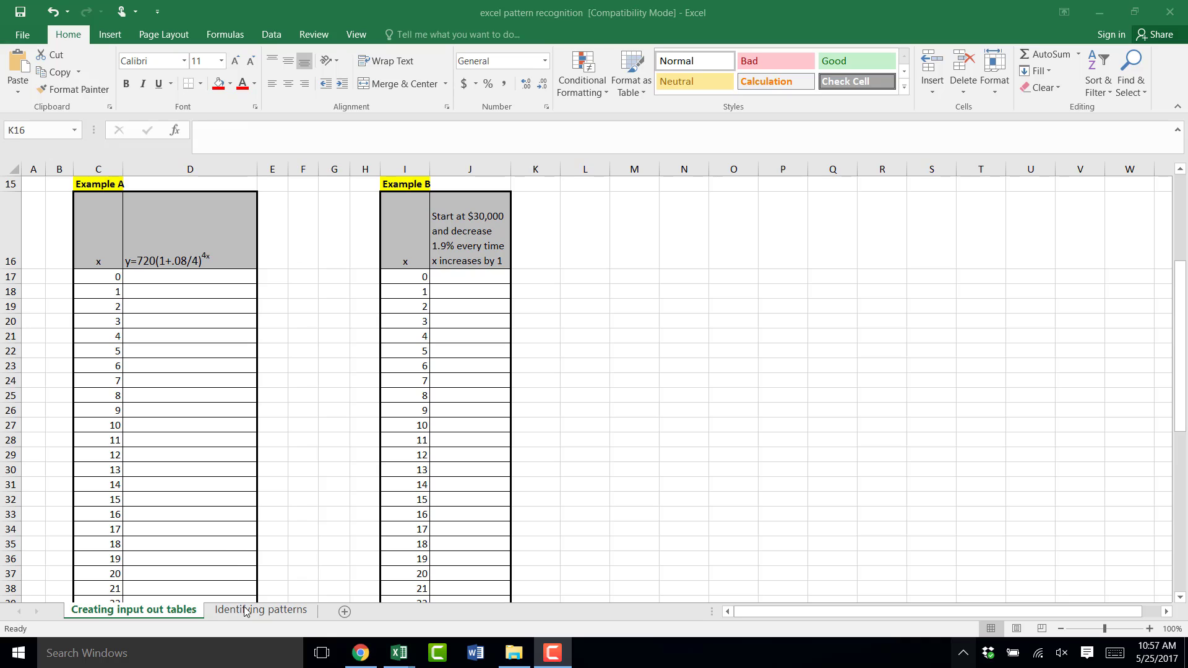
click(245, 611)
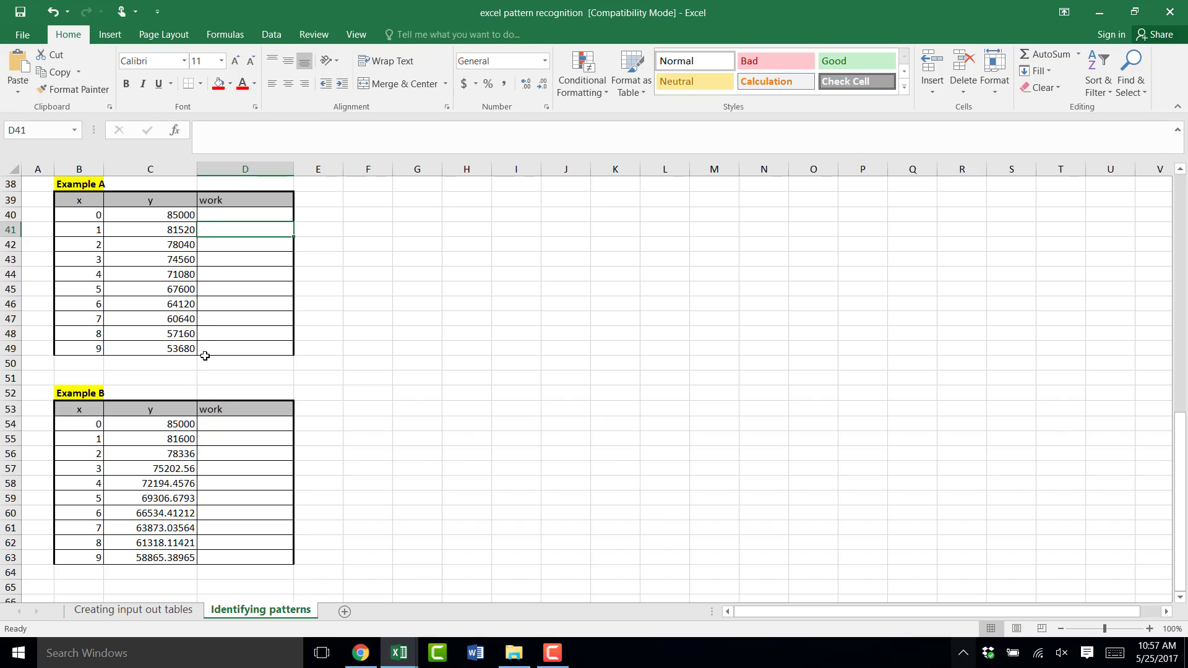
click(124, 611)
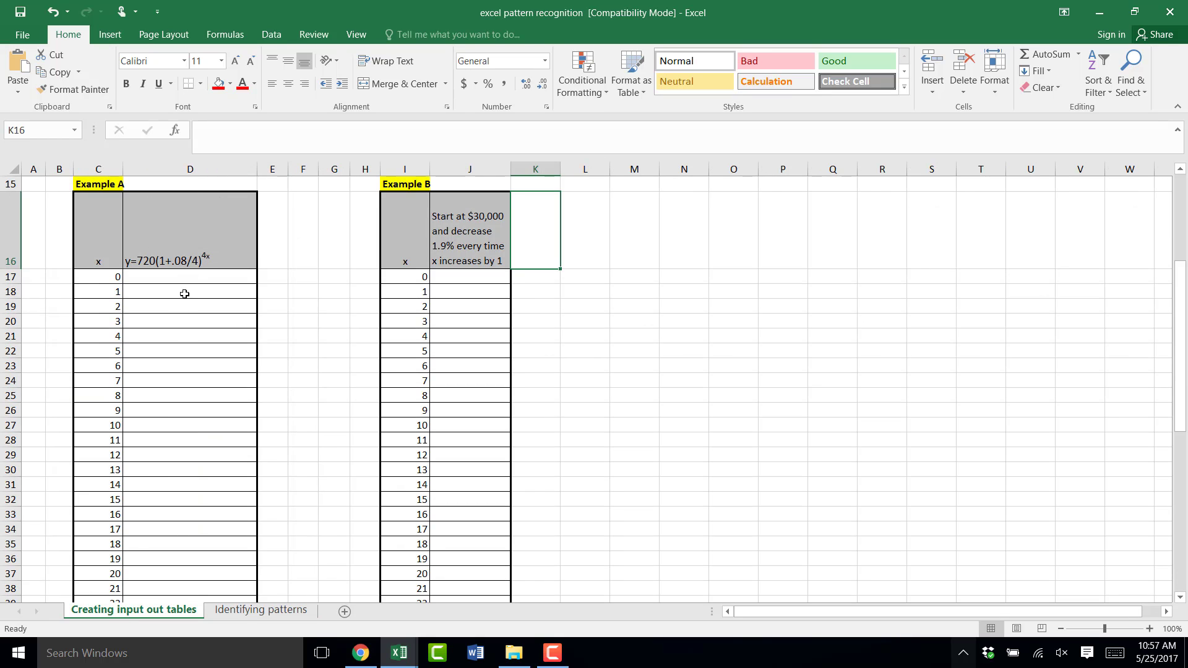
Enter the formula =720*(1+.08/4)^(4*C17) in cell D17 for Example A's first y value
click(212, 278)
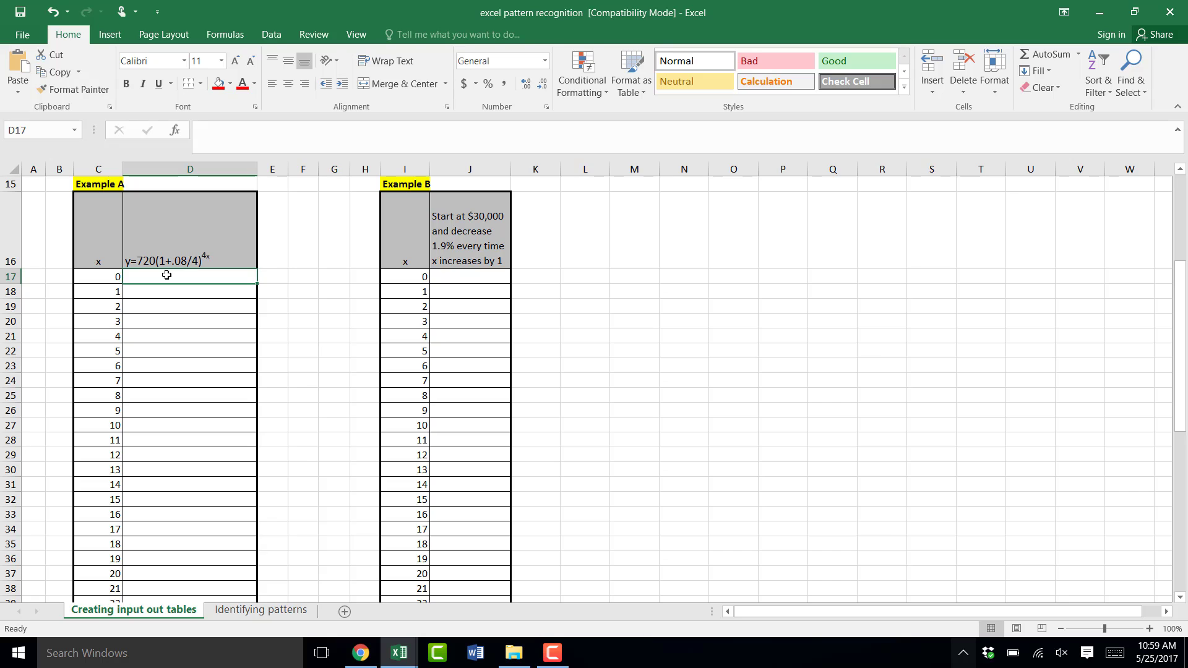
text(=)
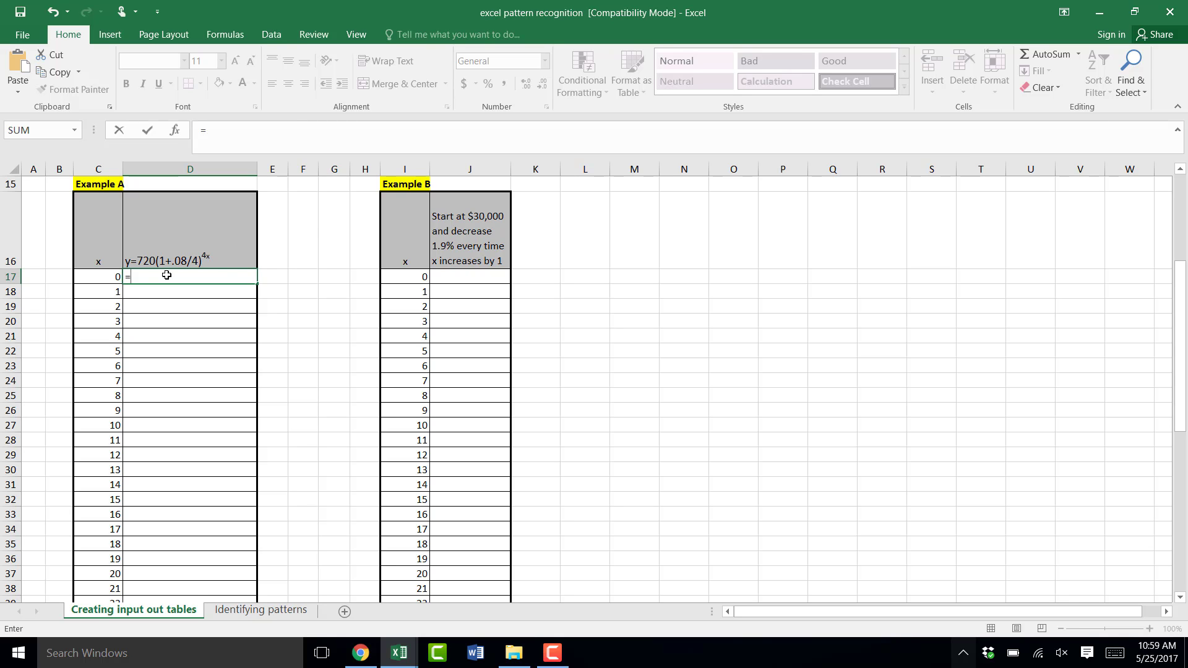
text(720*)
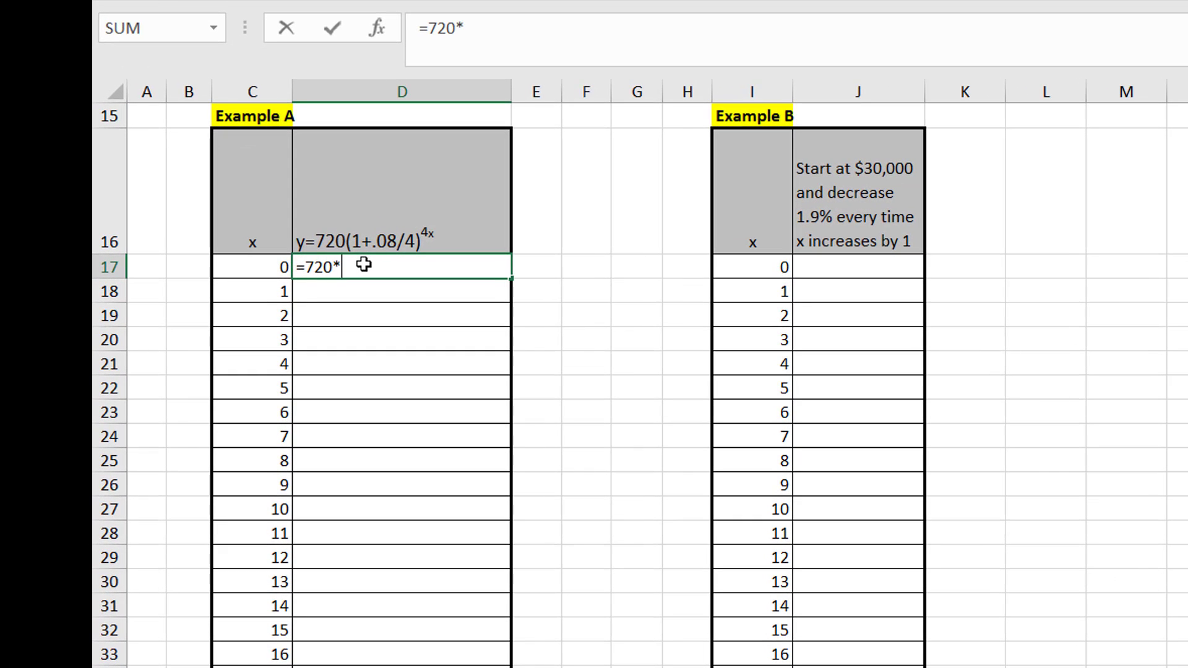
text((1+.08)
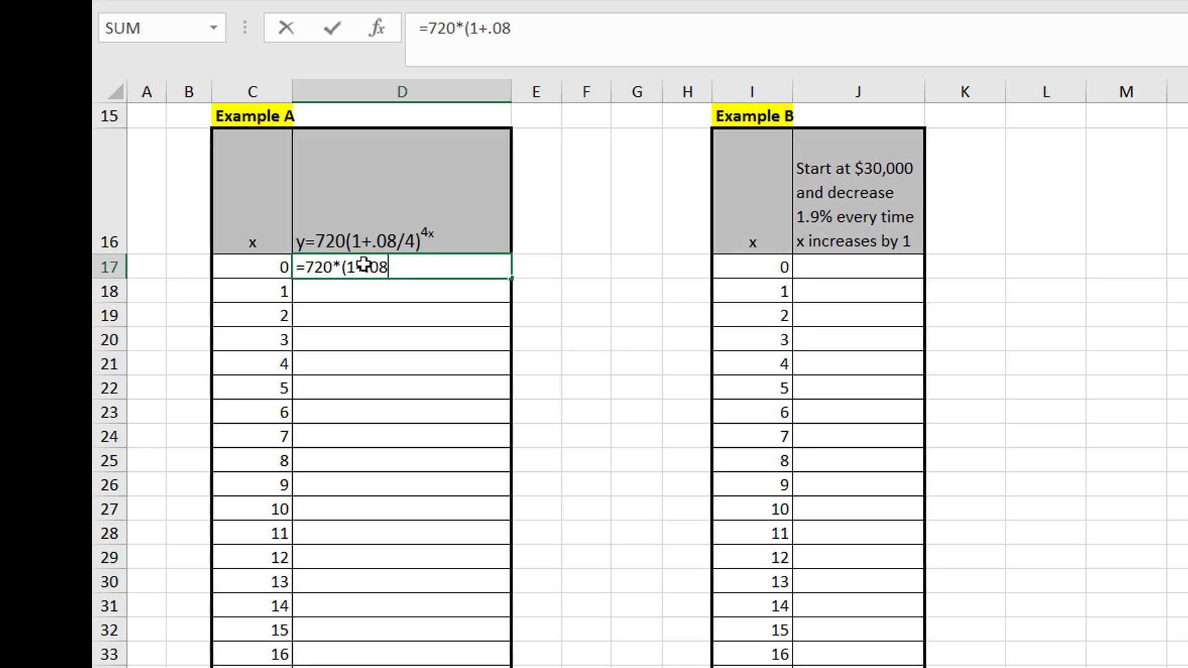
text(/4))
text(^)
text(()
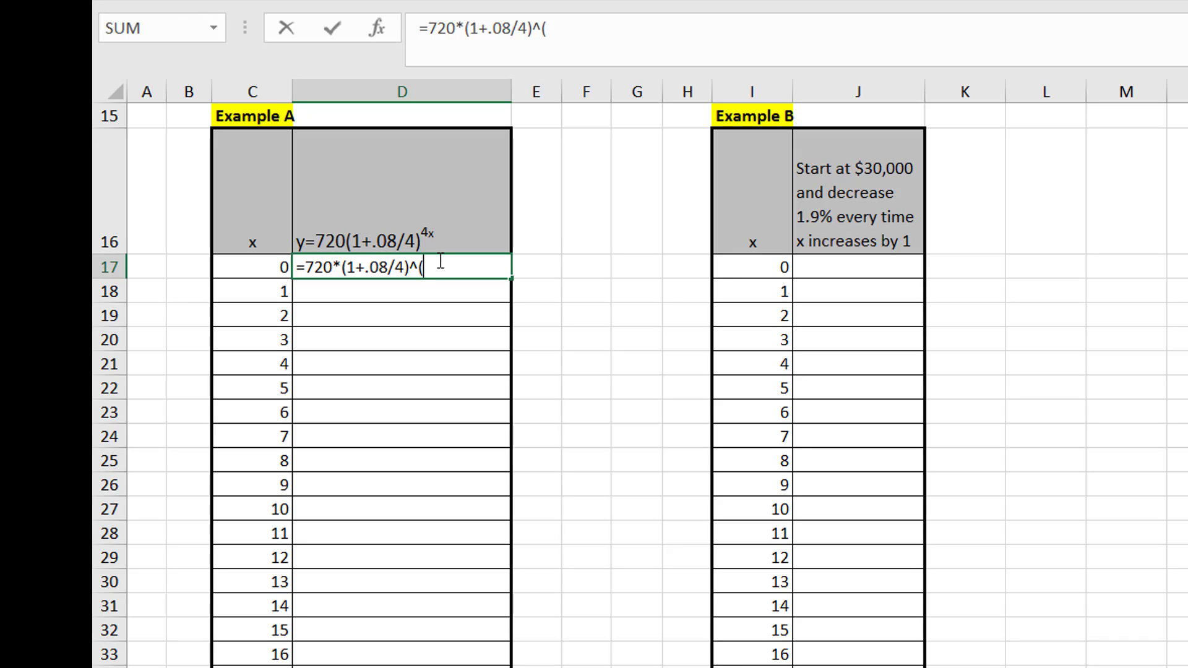
text(4*)
click(238, 266)
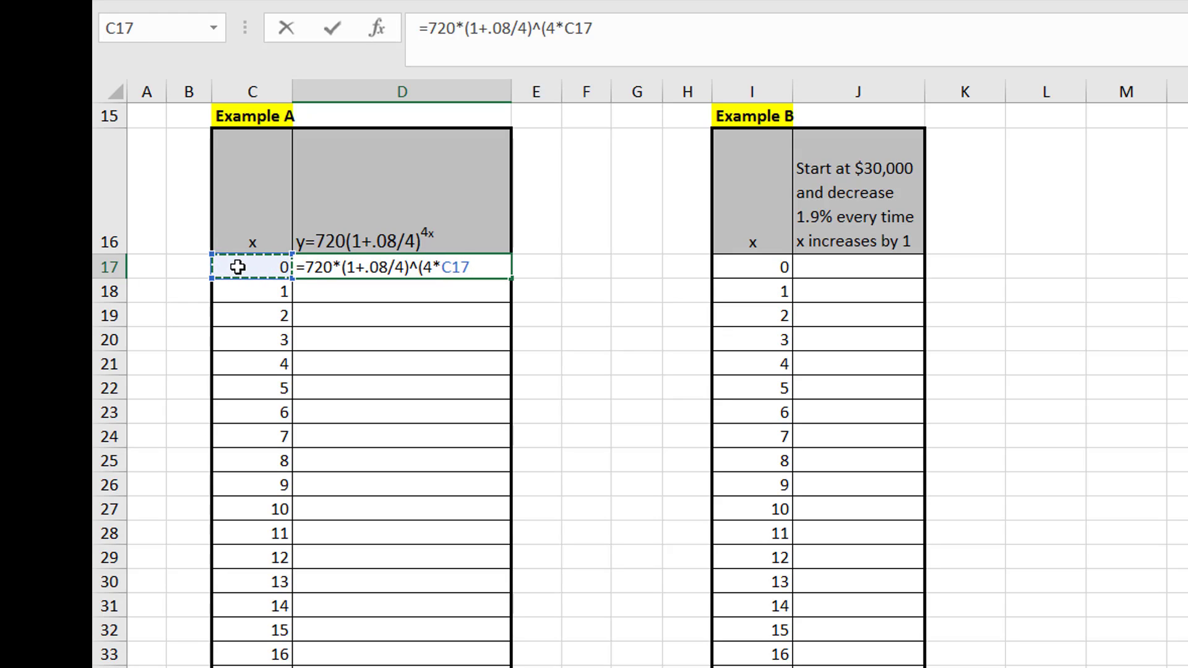
text())
key(Return)
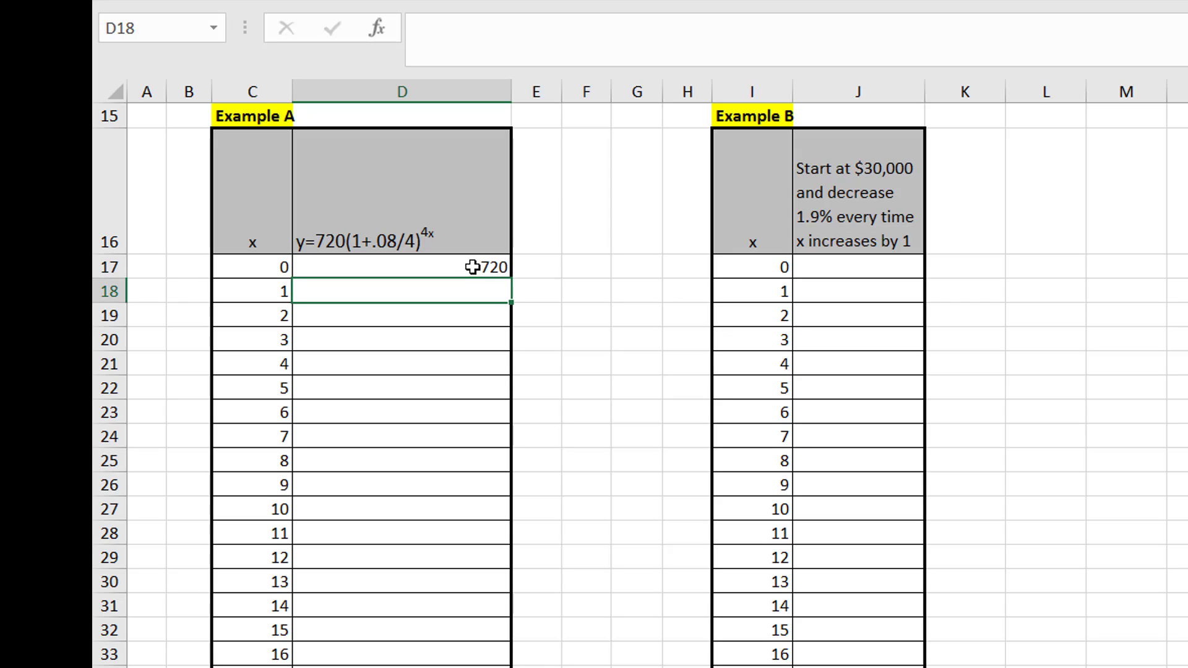
Fill the D17 formula down the Example A y column alongside the remaining x values
click(473, 267)
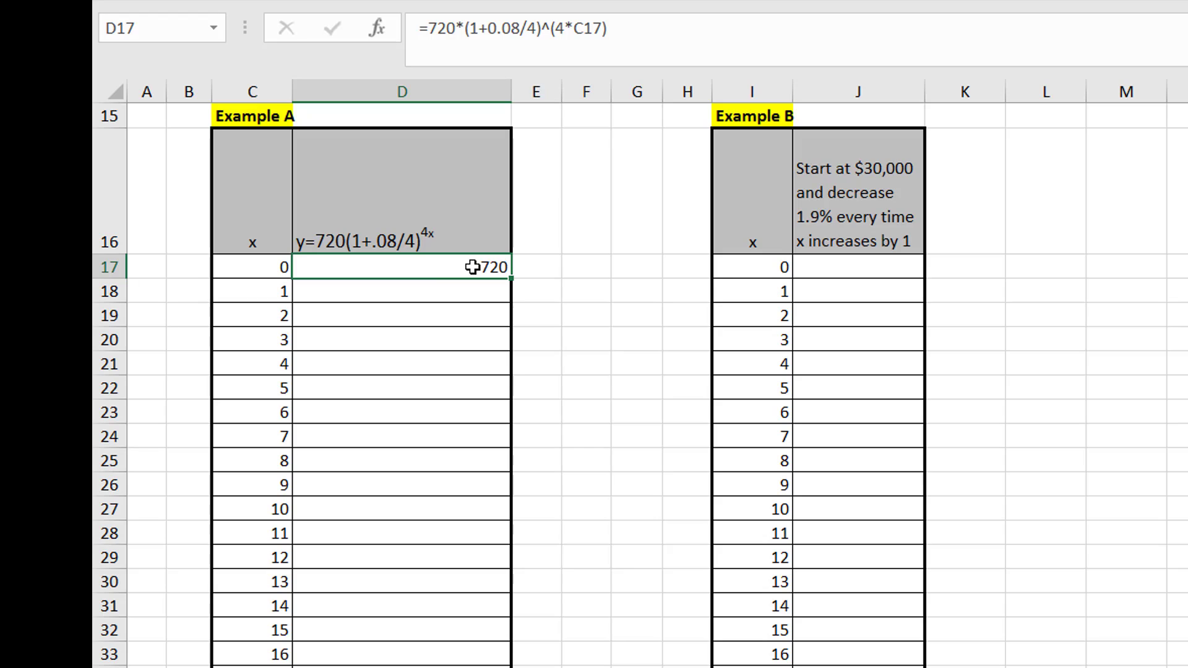
click(247, 268)
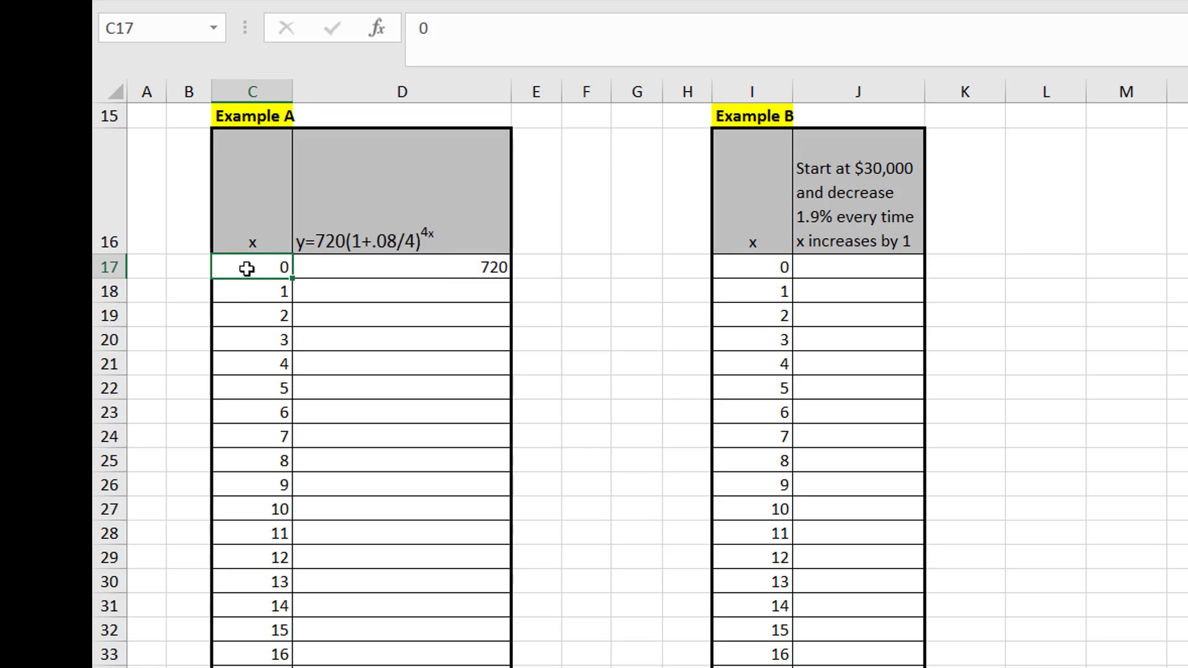
click(346, 267)
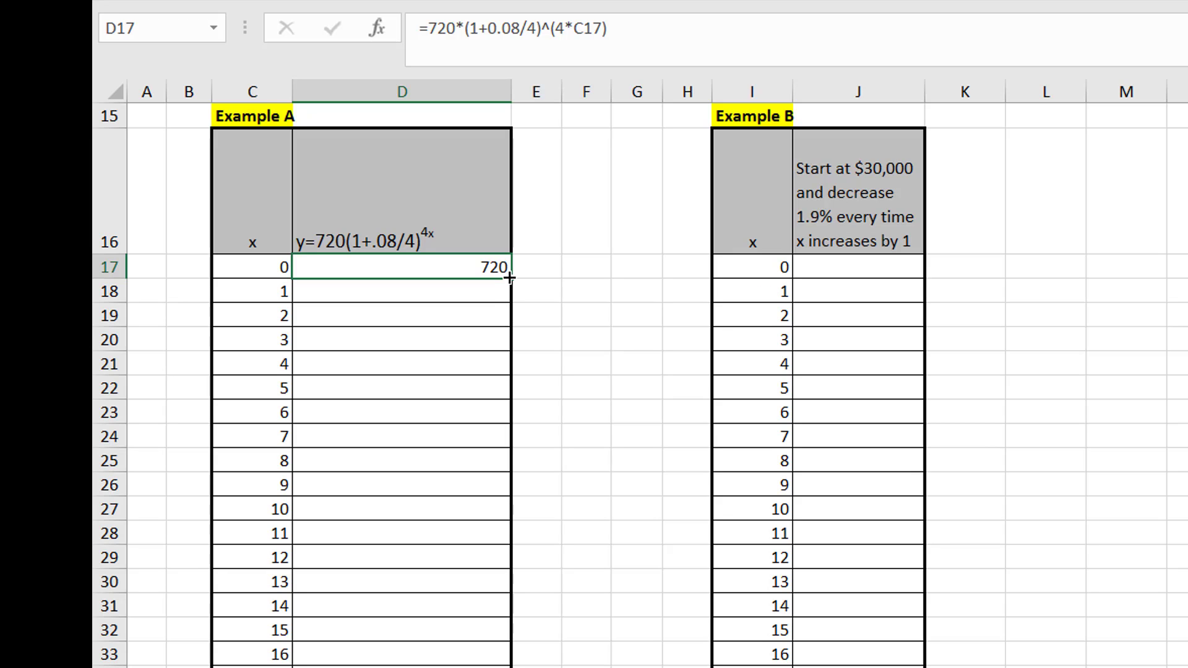
drag(508, 278, 504, 665)
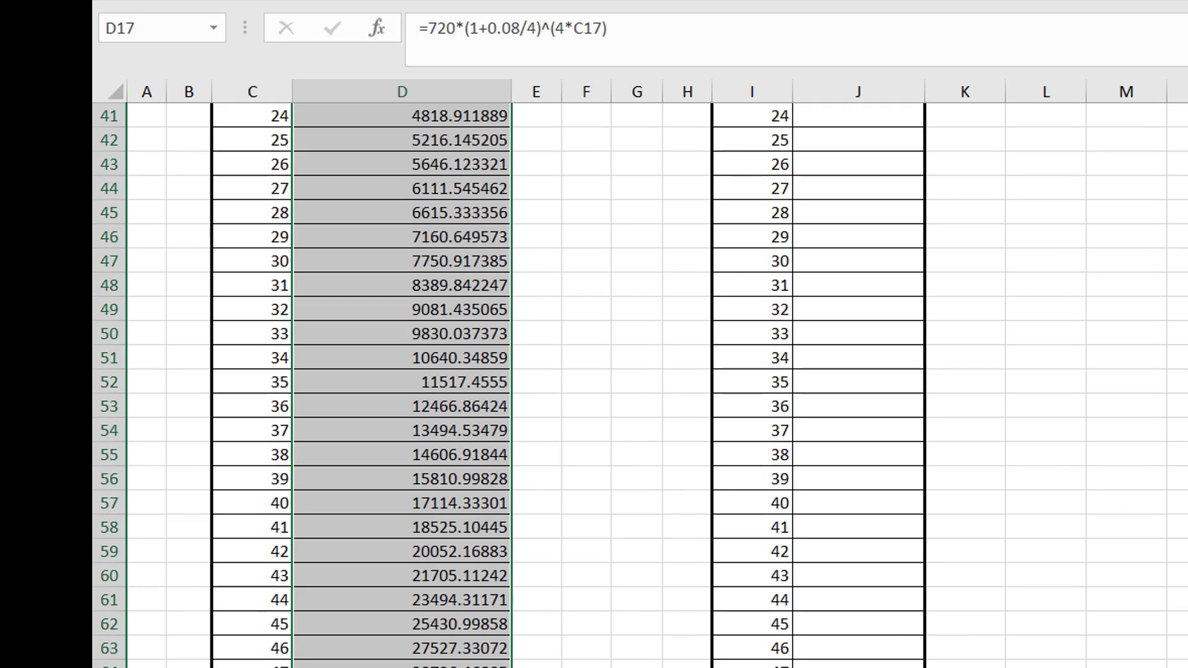
scroll(507, 371, up, 9)
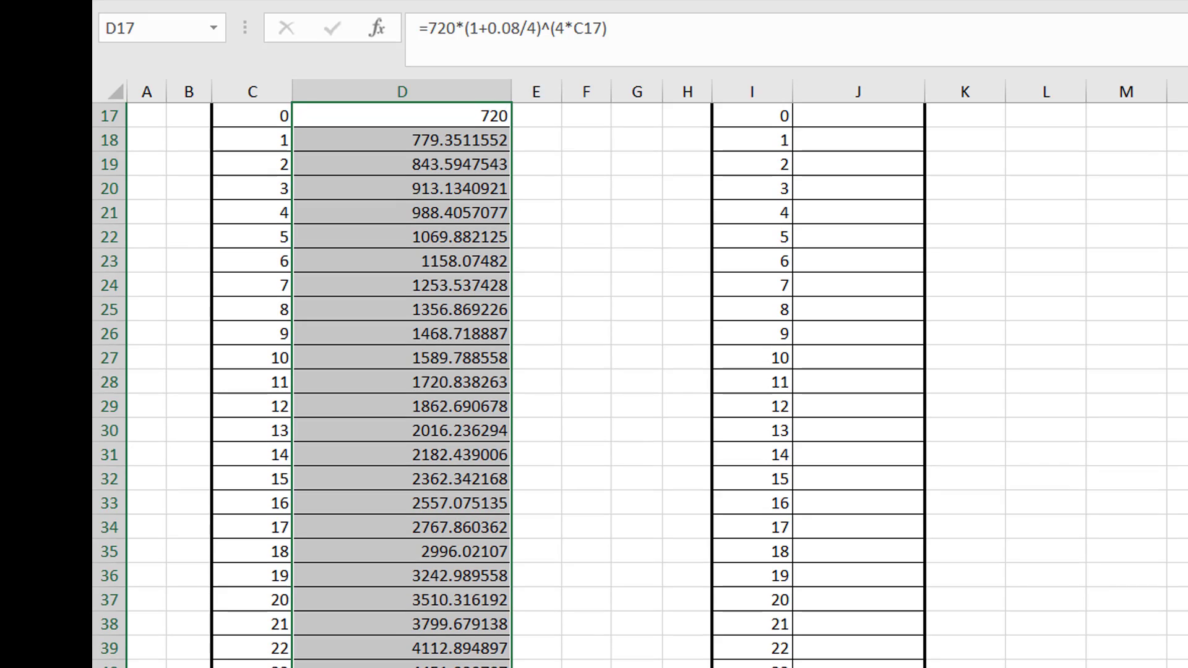
scroll(620, 220, up, 1)
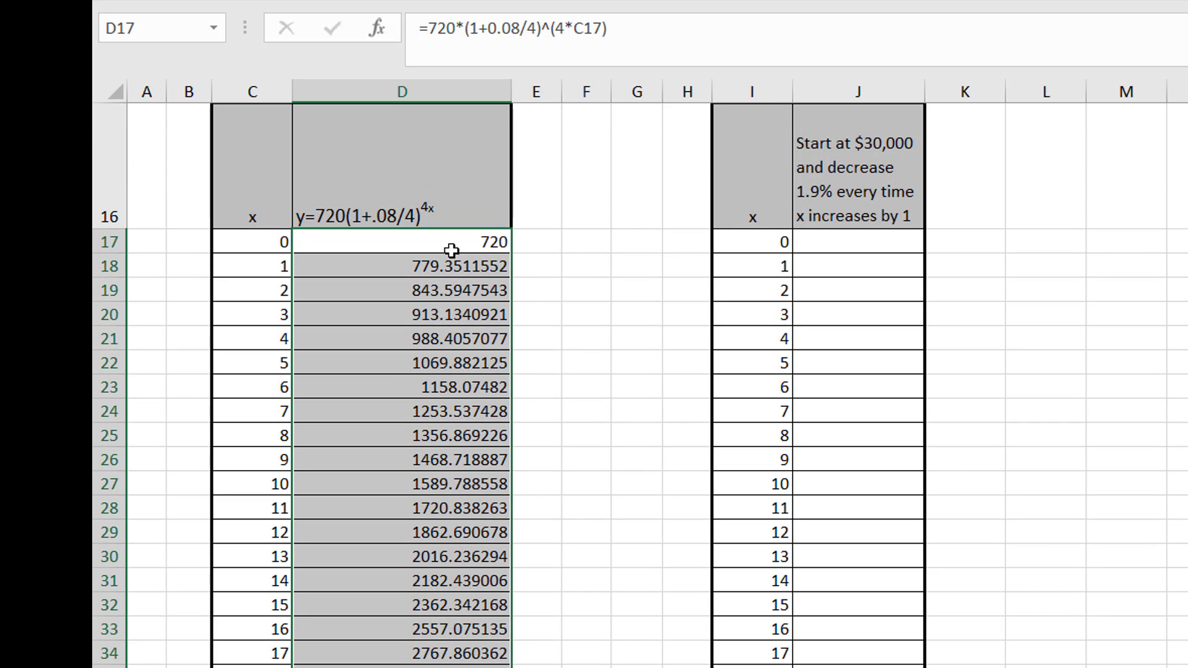
Inspect the filled formulas in D18 and D19, checking which x cell each one references against the equation header
click(432, 270)
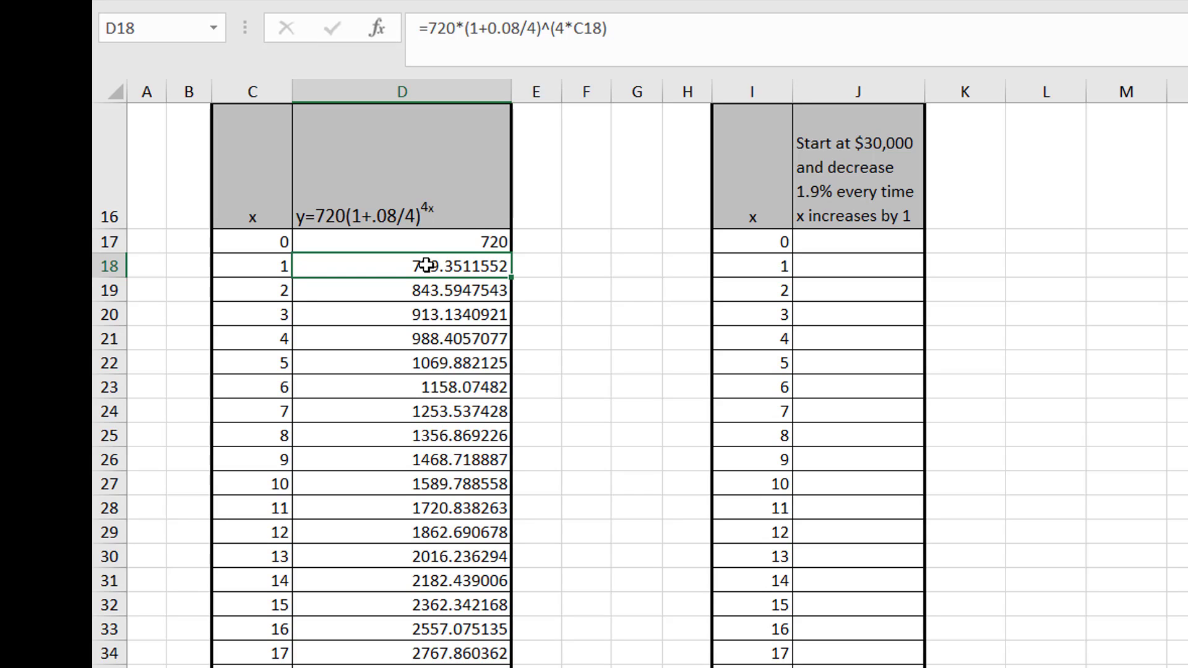
double_click(426, 266)
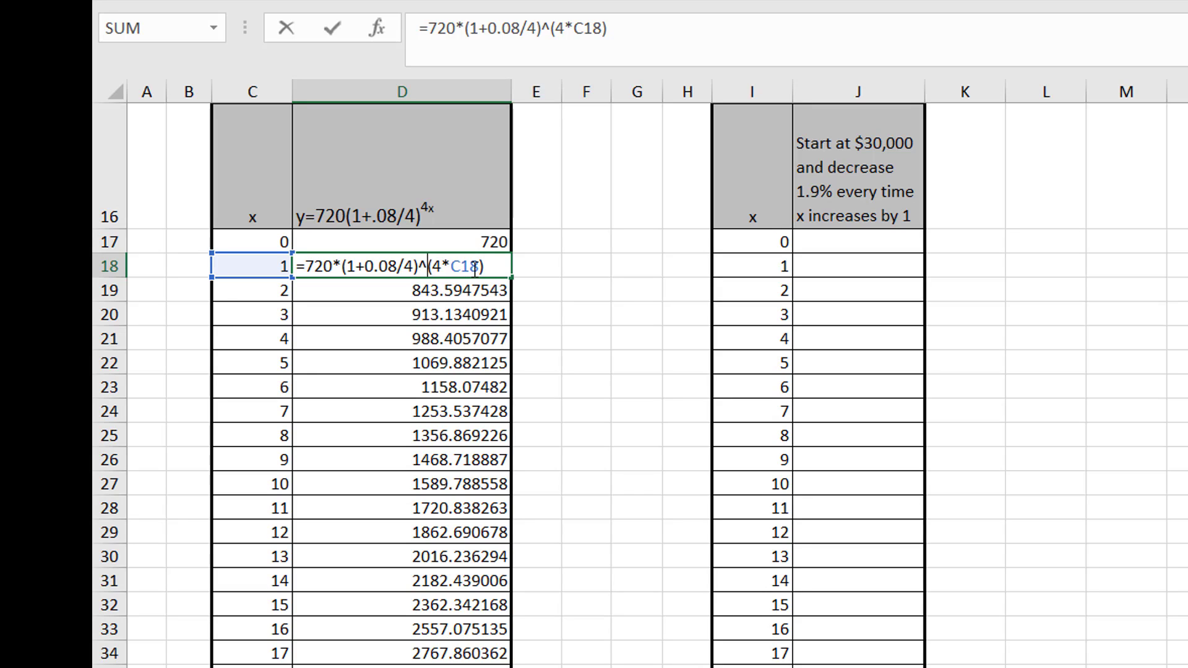
drag(478, 270, 450, 270)
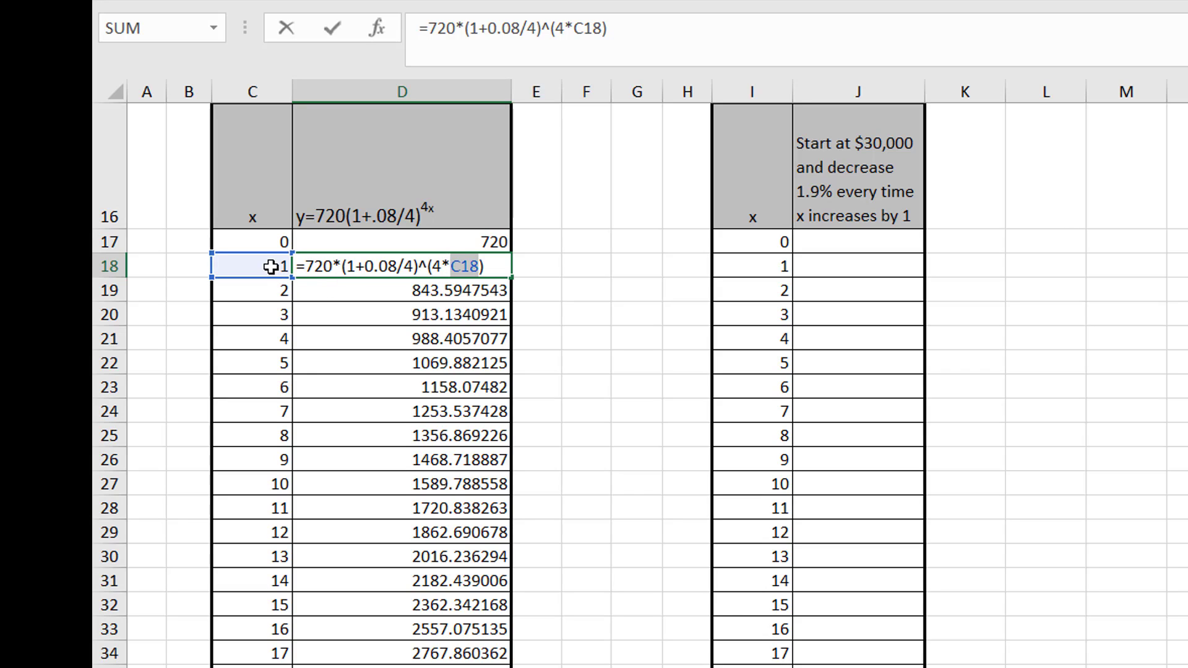
key(Return)
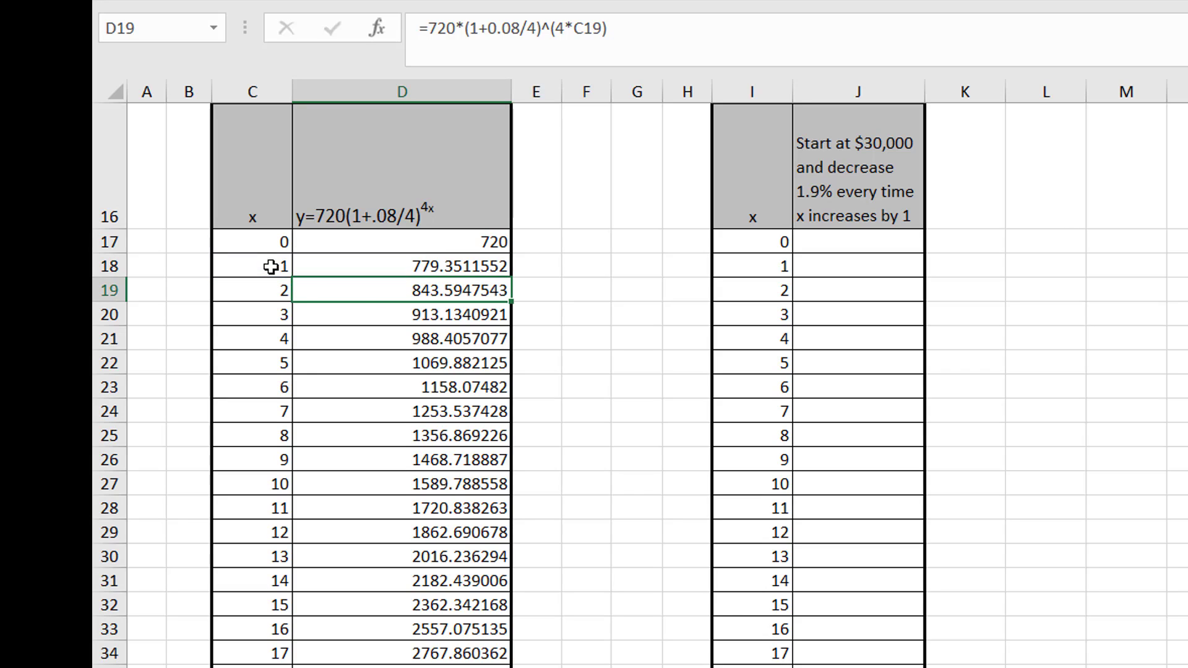
double_click(379, 289)
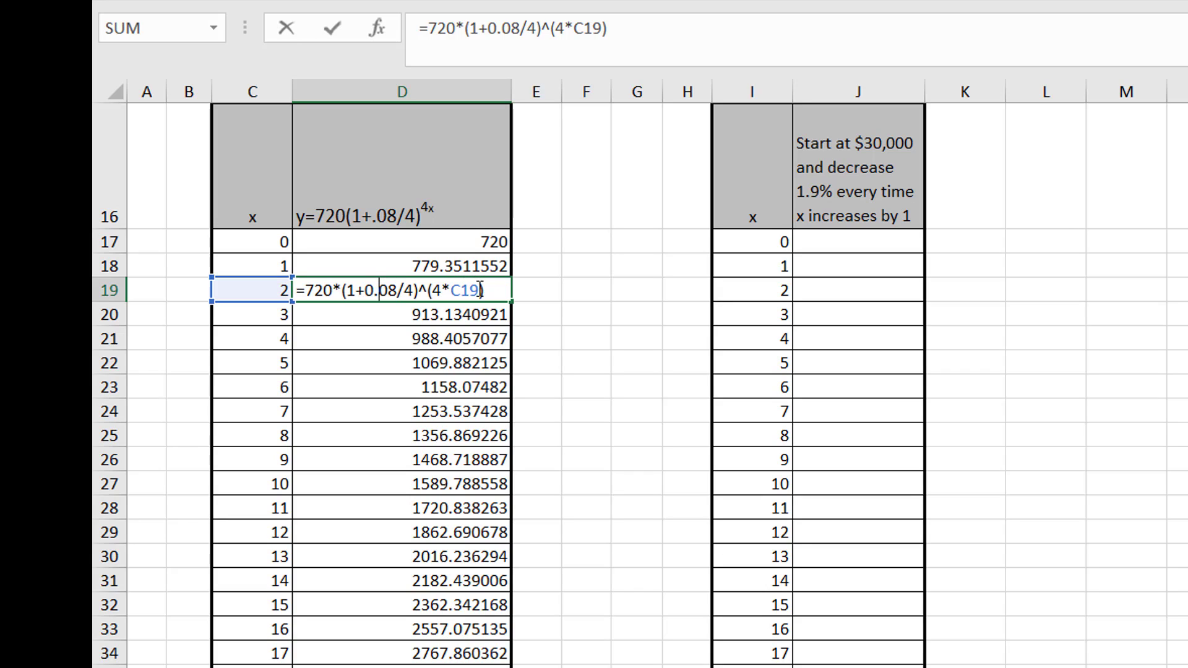
drag(483, 289, 450, 289)
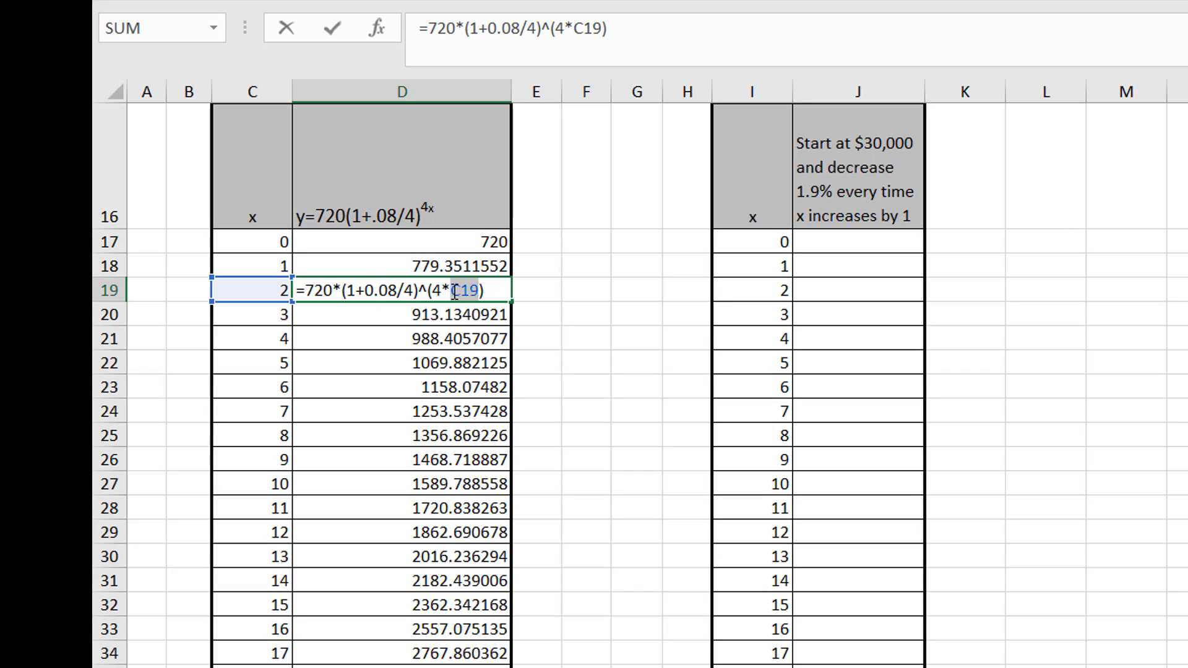
click(245, 290)
key(Return)
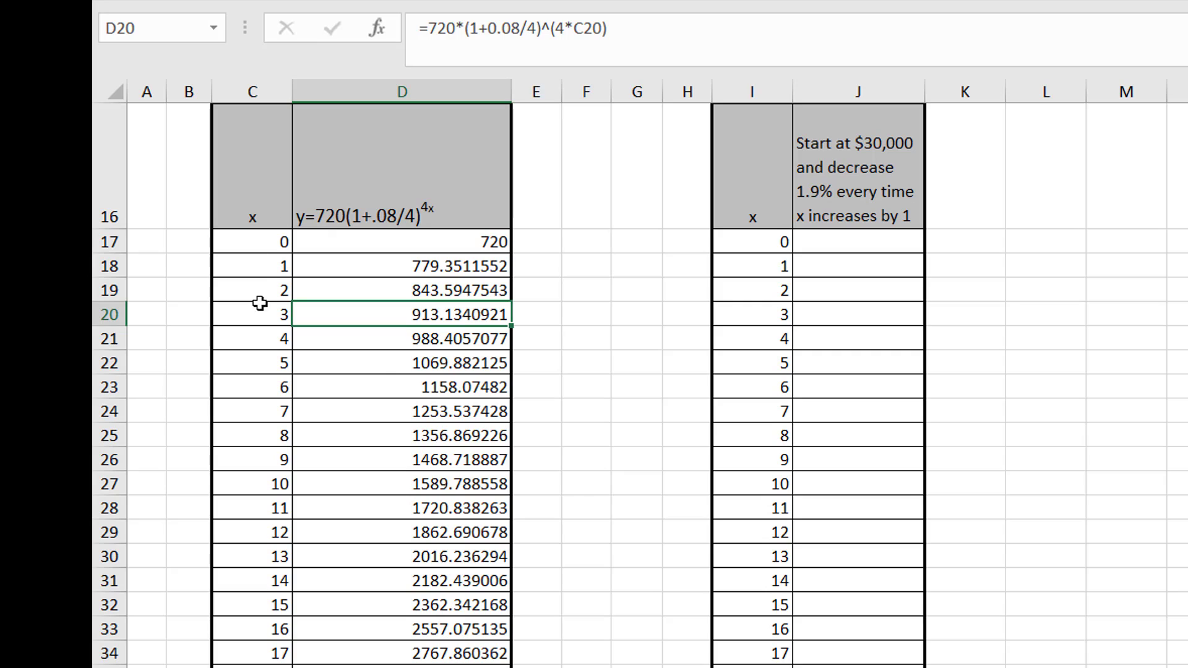
click(351, 197)
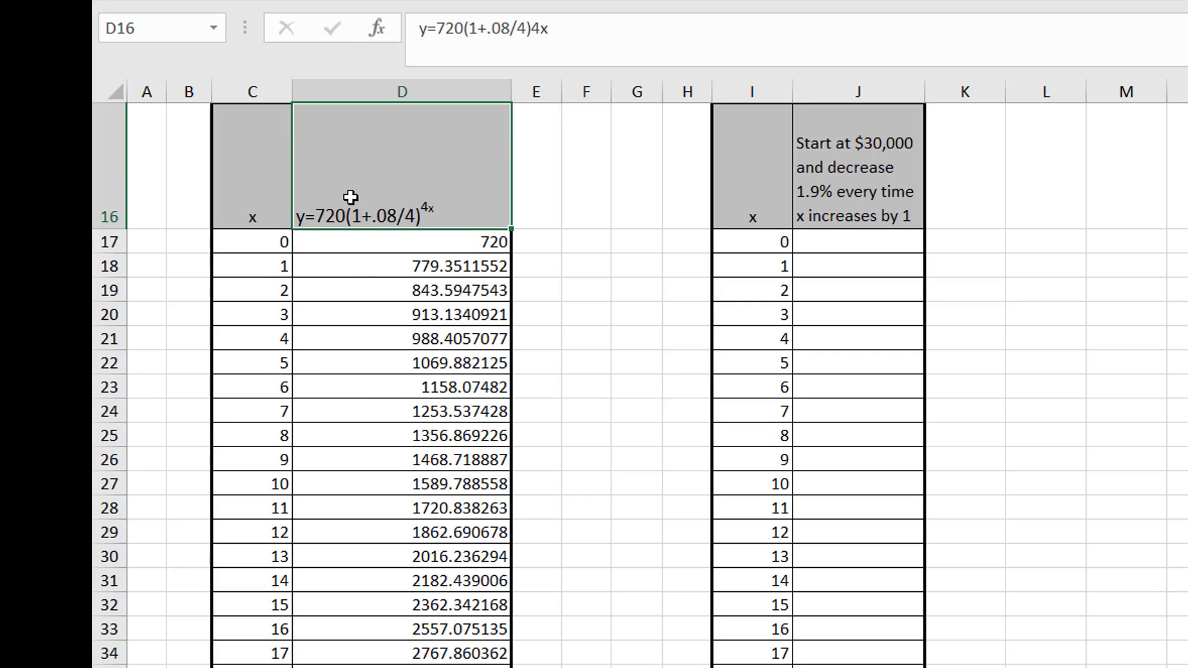
Enter 30000 in cell J17 as Example B's starting value
click(822, 247)
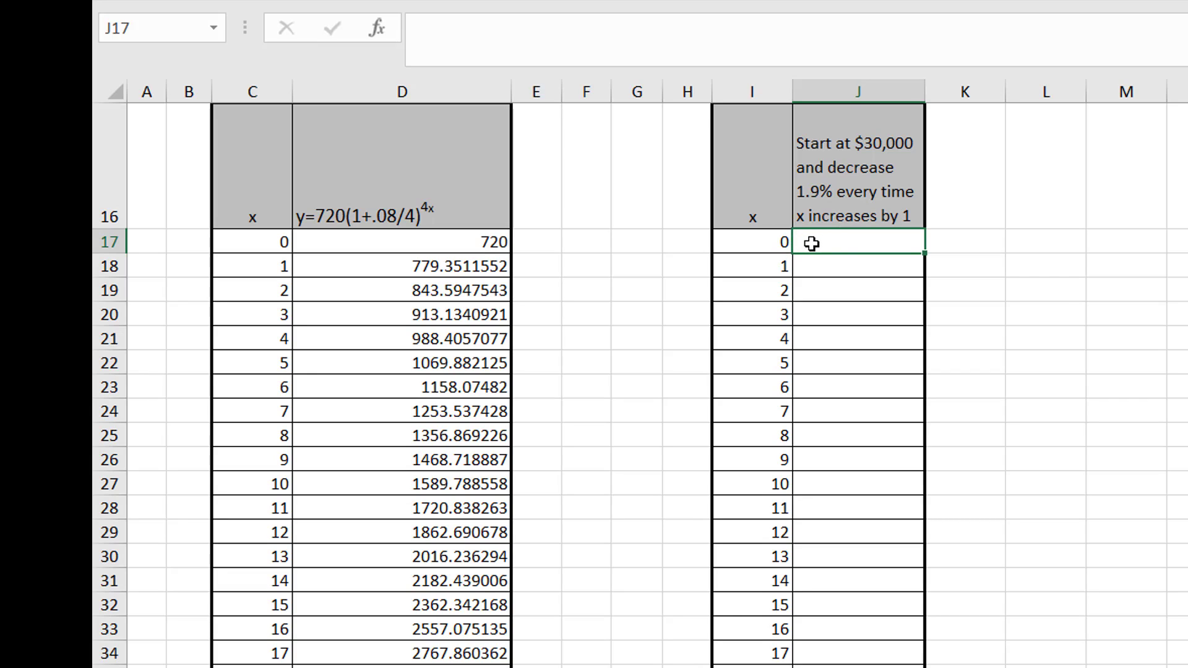
text(30000)
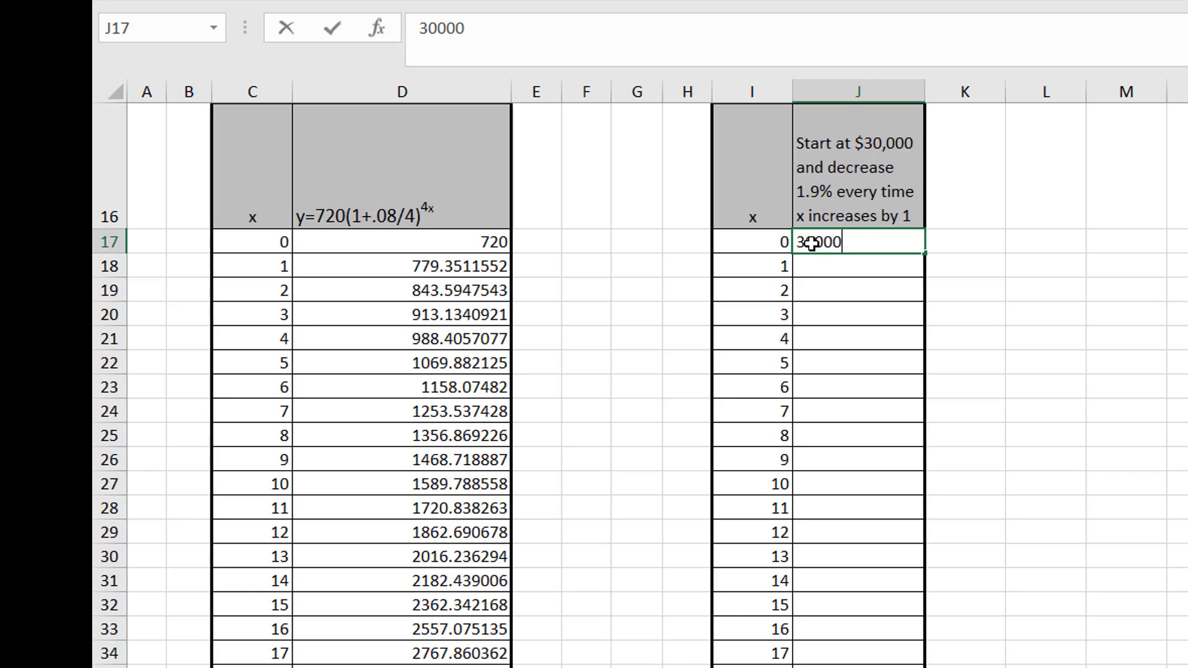
key(Return)
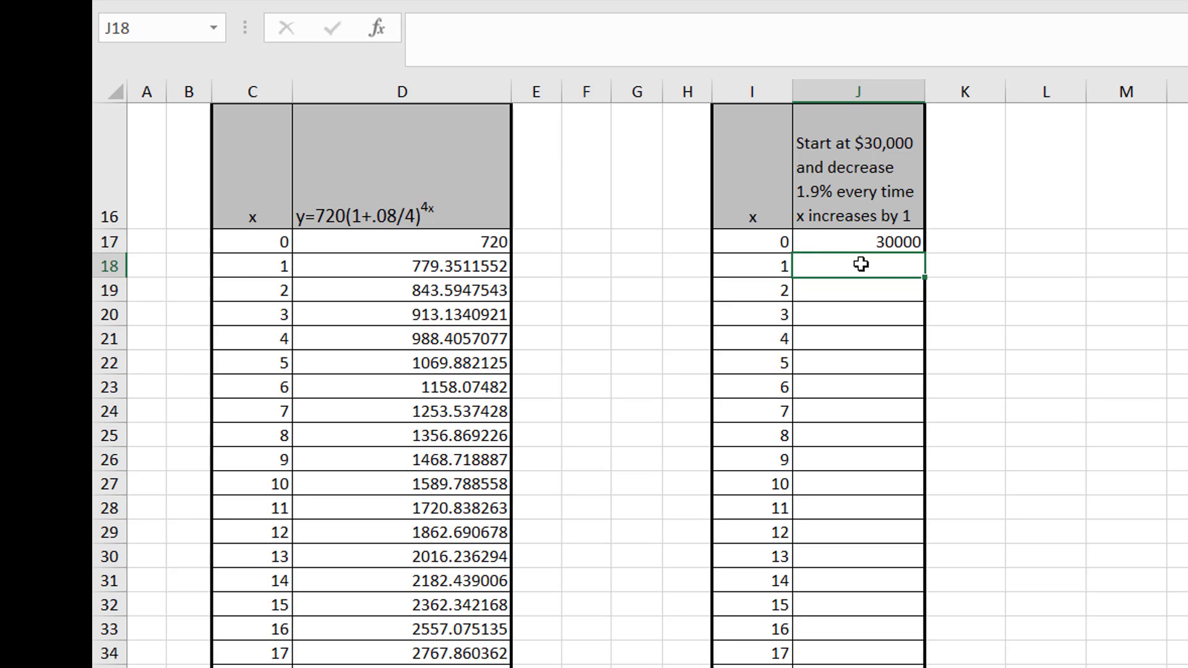
Enter the 1.9% decrease formula =J17-.019*J17 in J18 and fill it down the rest of Example B's column
text(=)
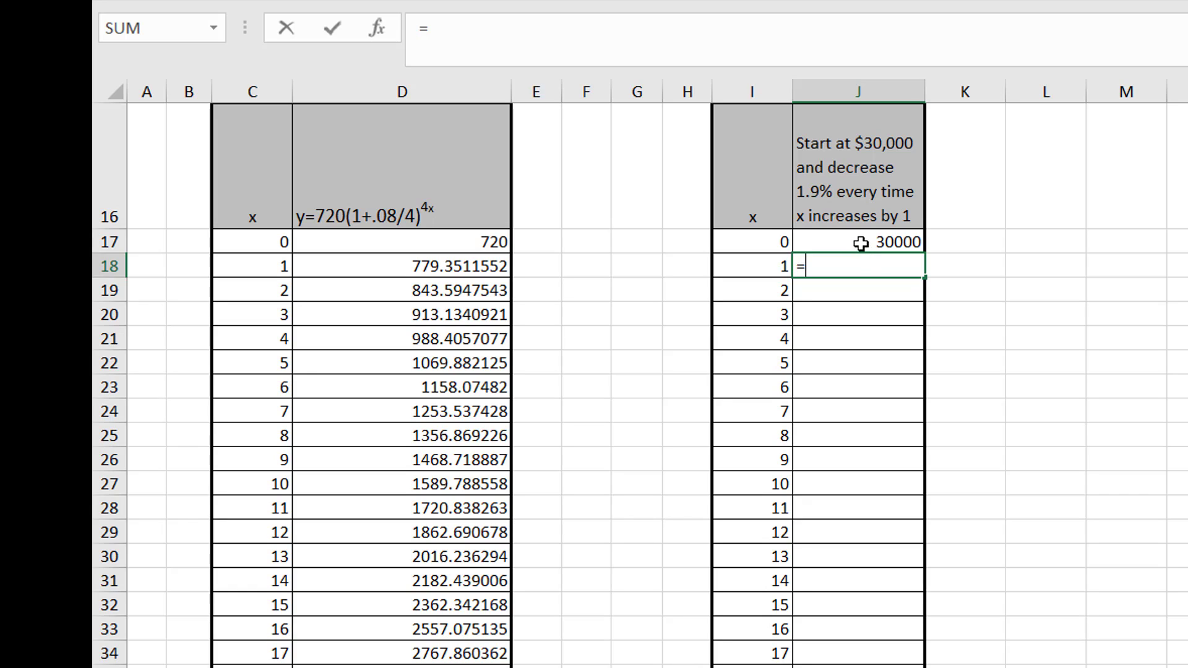
click(861, 243)
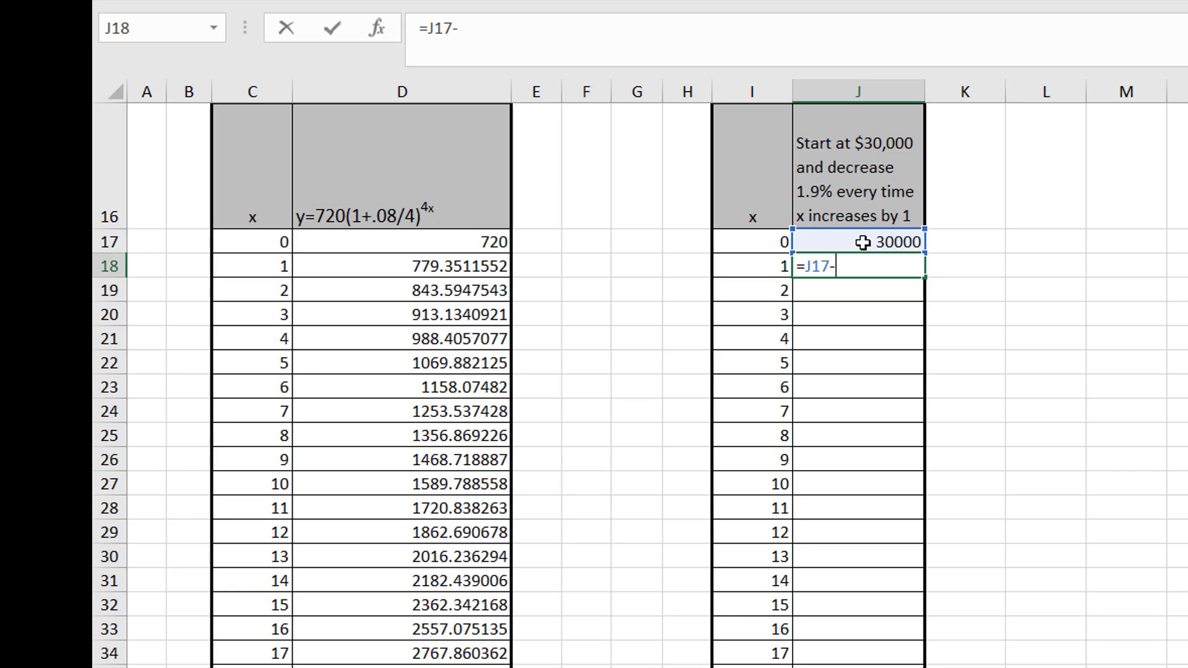
text(019*)
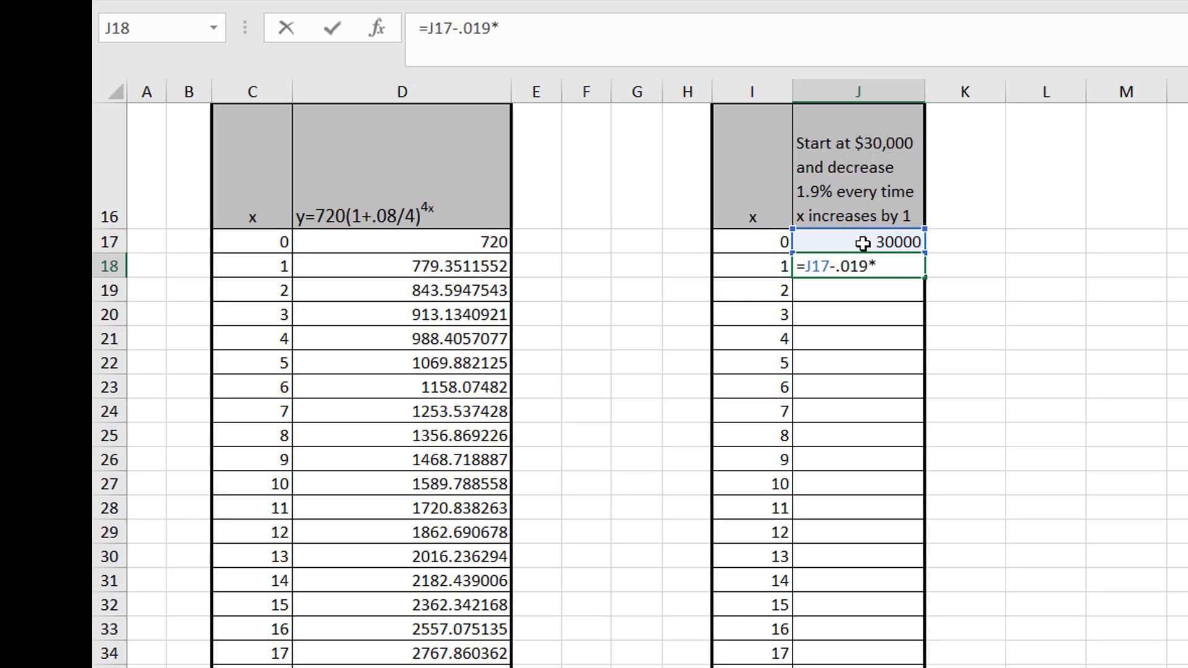
click(864, 243)
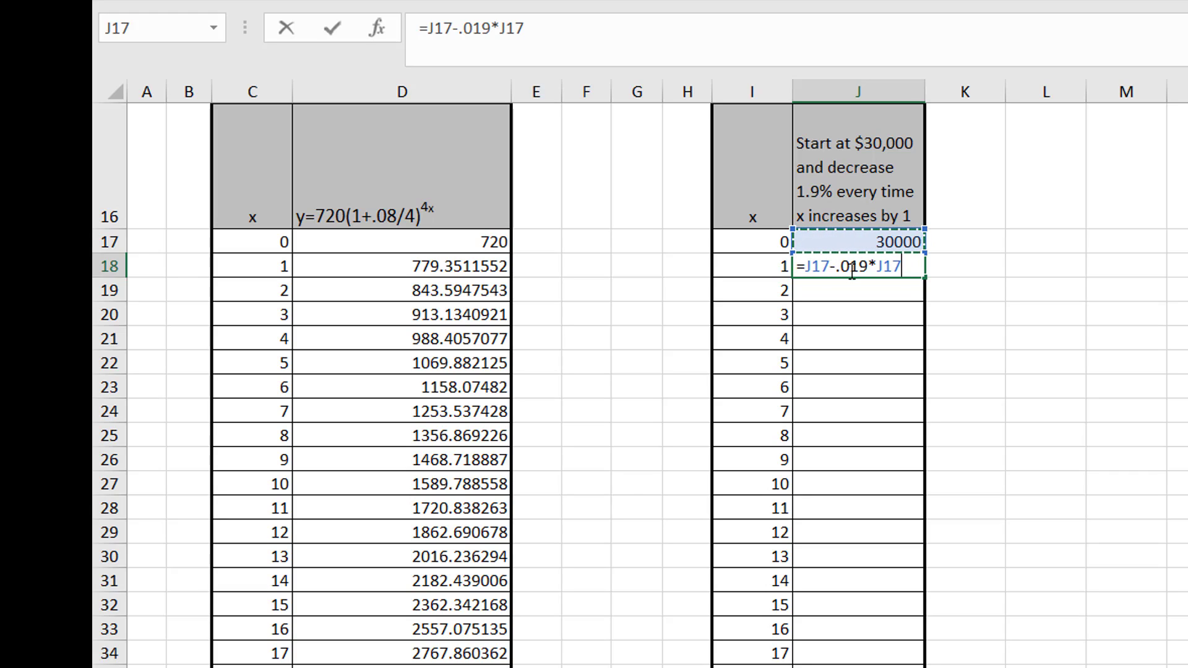
key(Return)
click(897, 266)
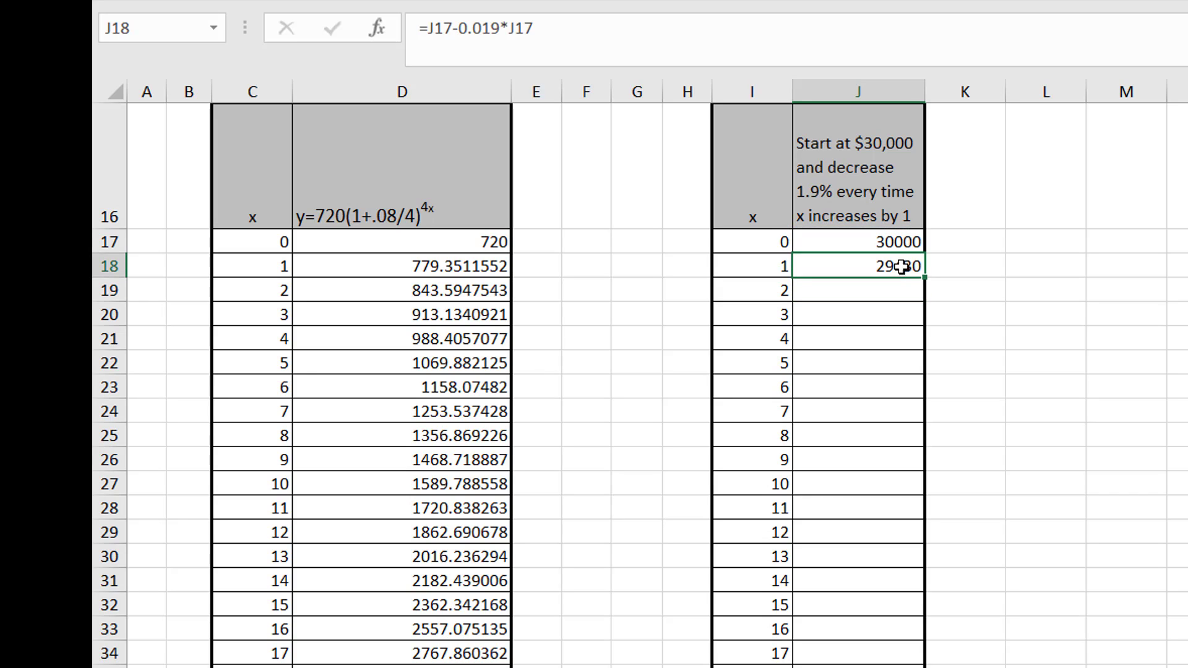
double_click(922, 280)
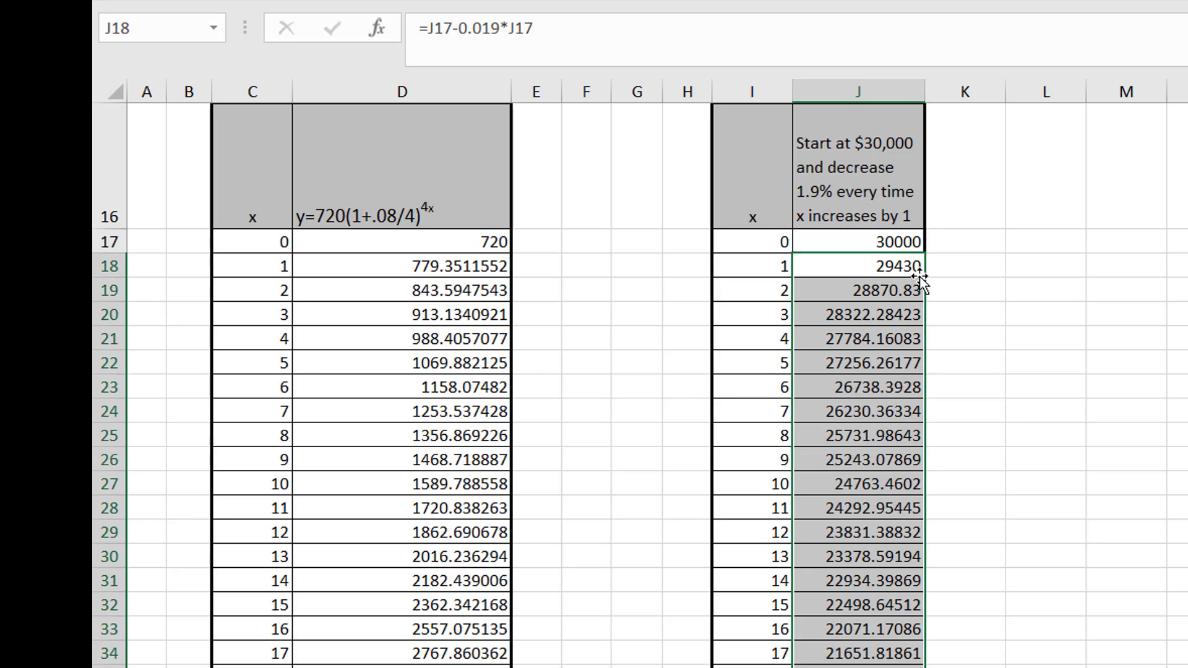
Inspect the filled formula in J19, checking that both of its references point to the preceding value
click(876, 290)
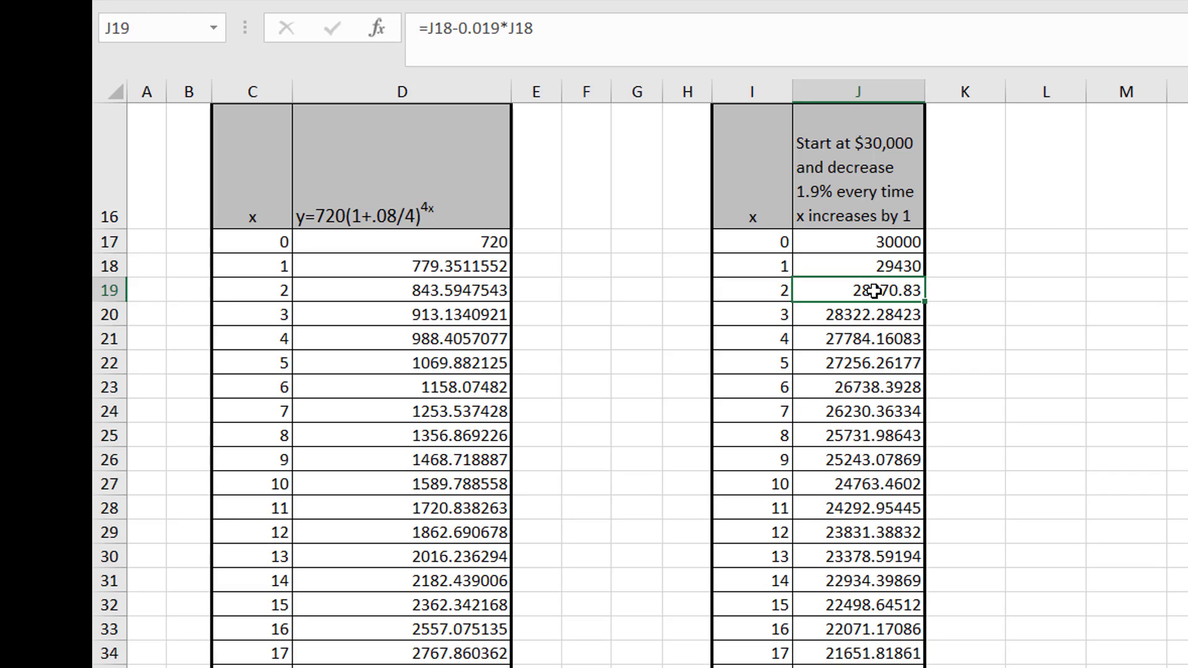
double_click(874, 290)
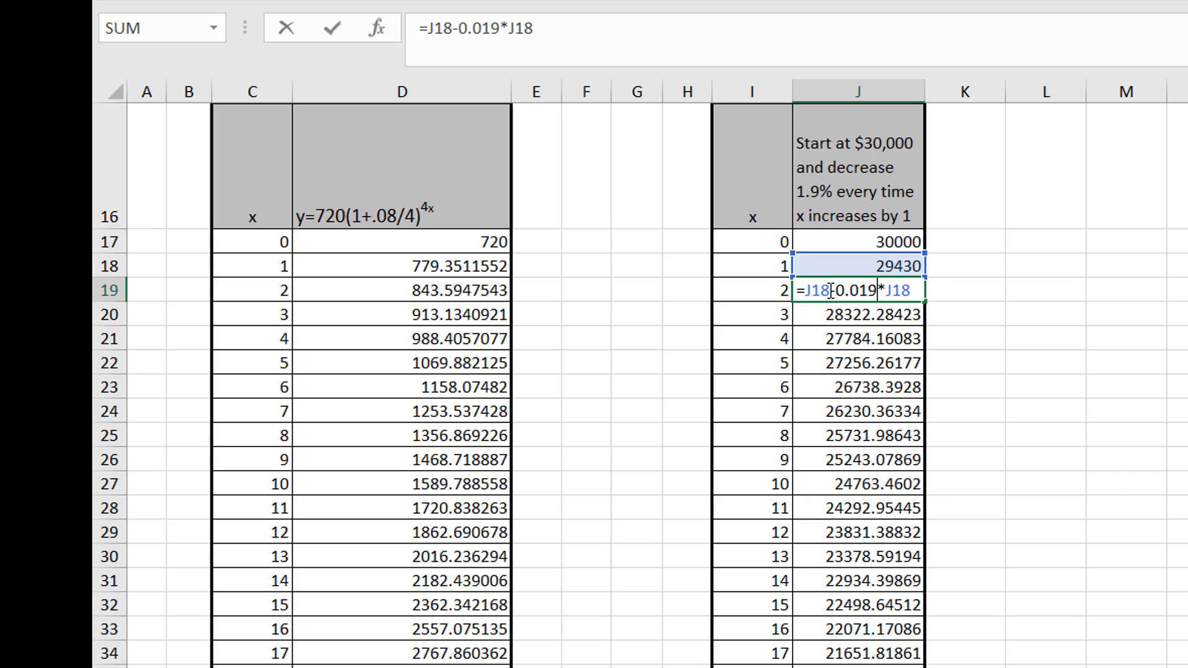
drag(829, 291, 804, 292)
drag(915, 291, 895, 292)
key(Return)
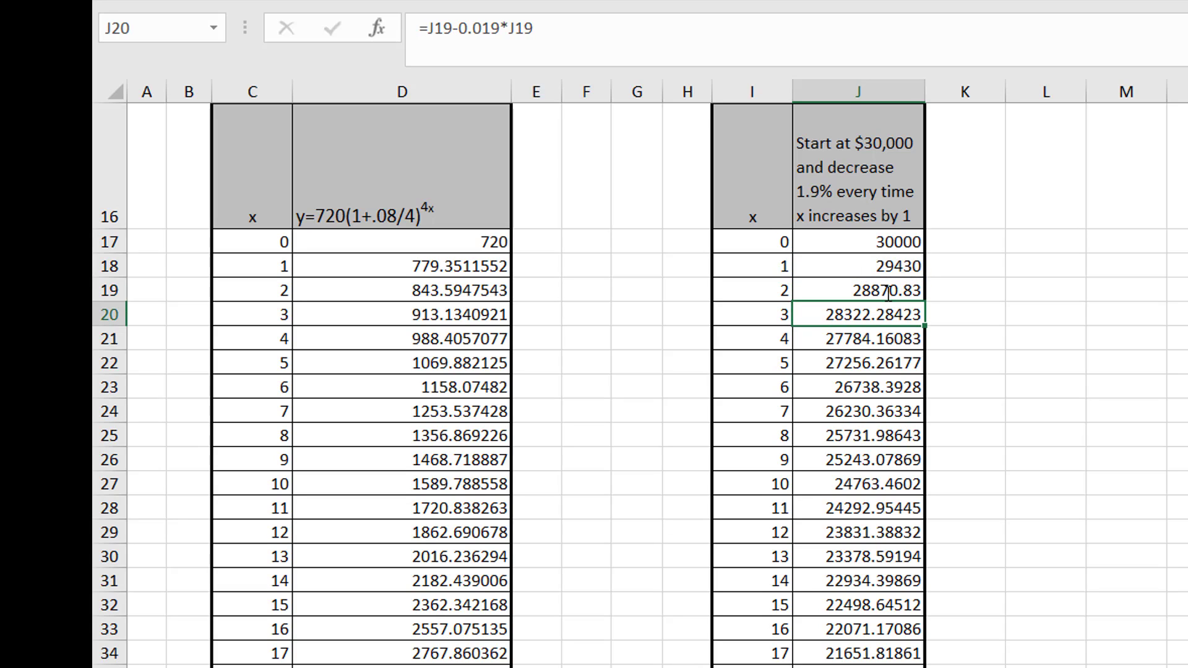
Inspect the filled formula in J20, checking which cell both of its references point to
double_click(867, 316)
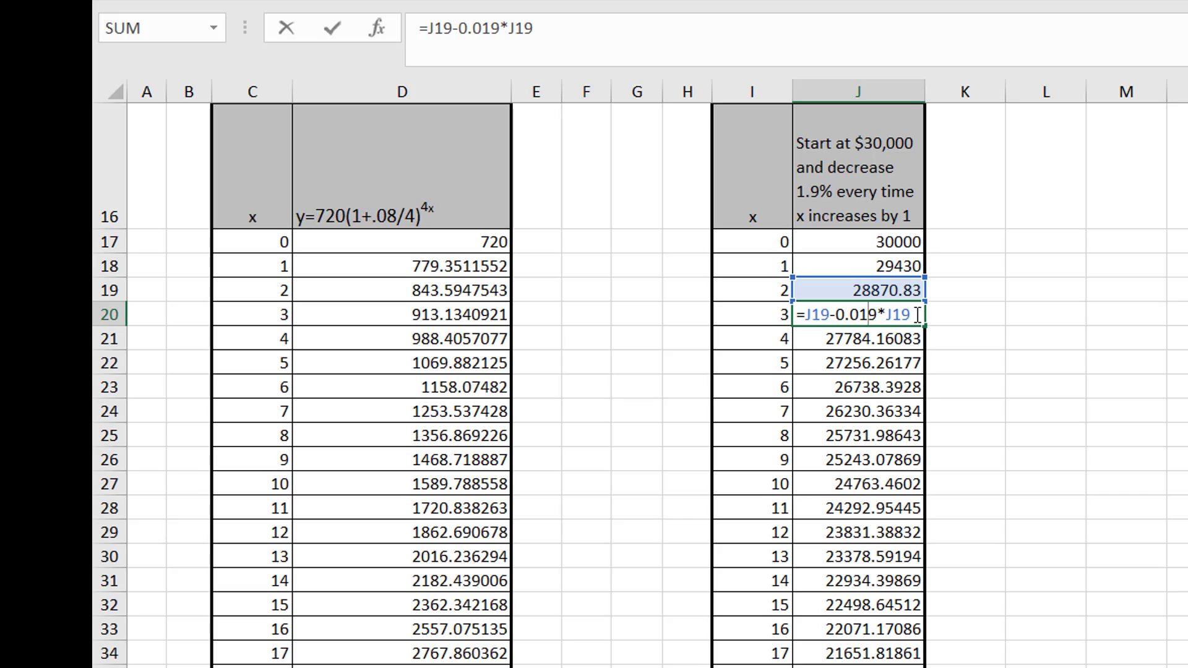
key(Return)
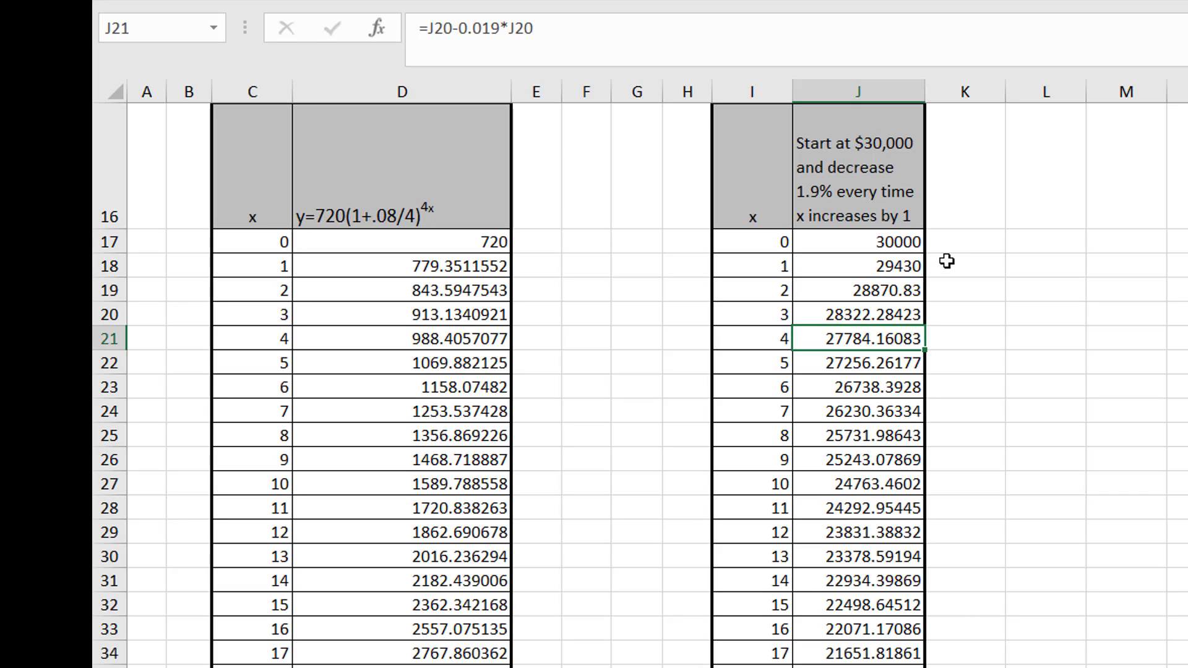
Beside Example B's output column, enter 30000 in K17 and the multiplier formula =K17*.981 in K18
click(945, 249)
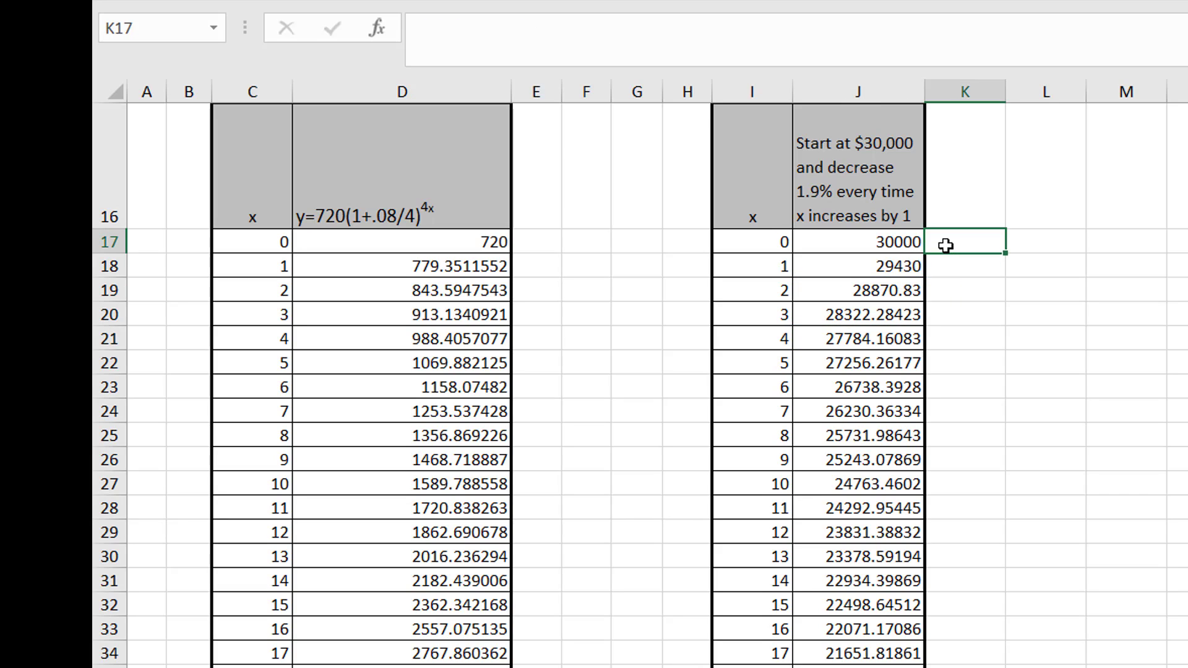
text(30000)
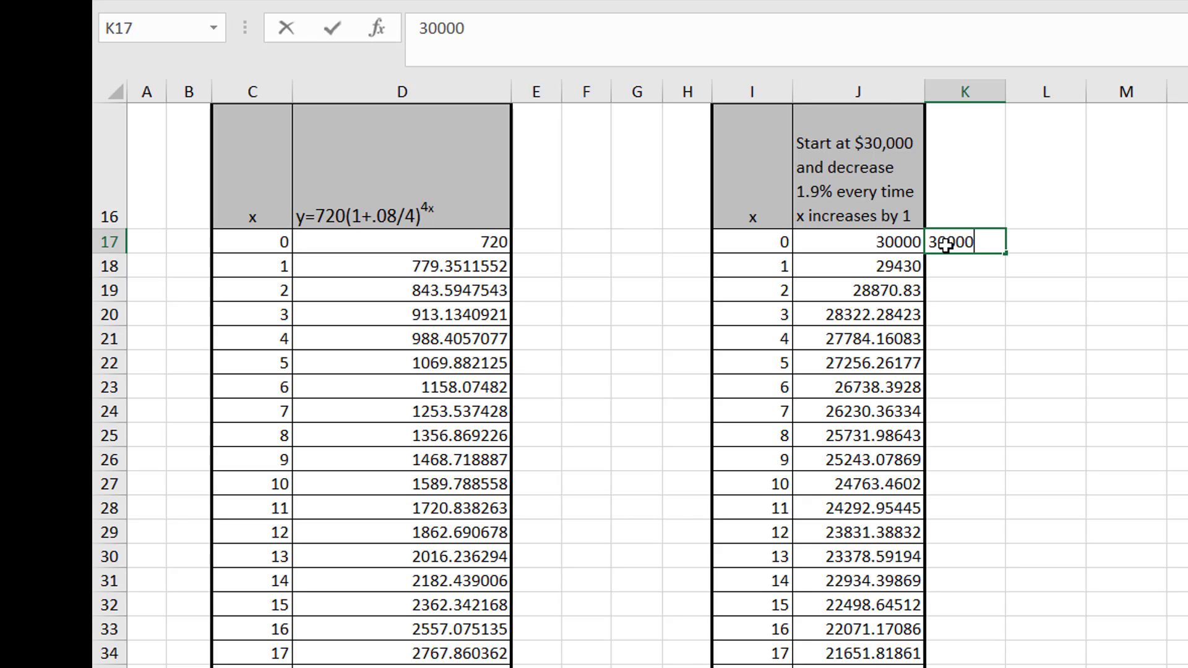
key(Return)
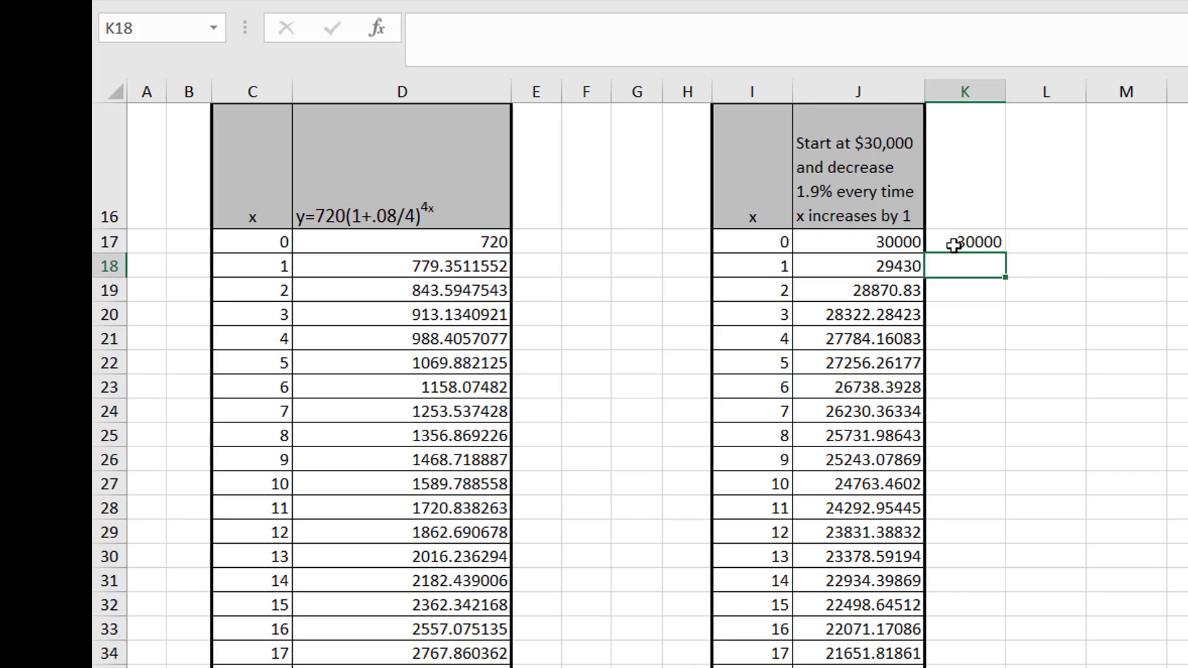
text(=)
key(BackSpace)
text(=)
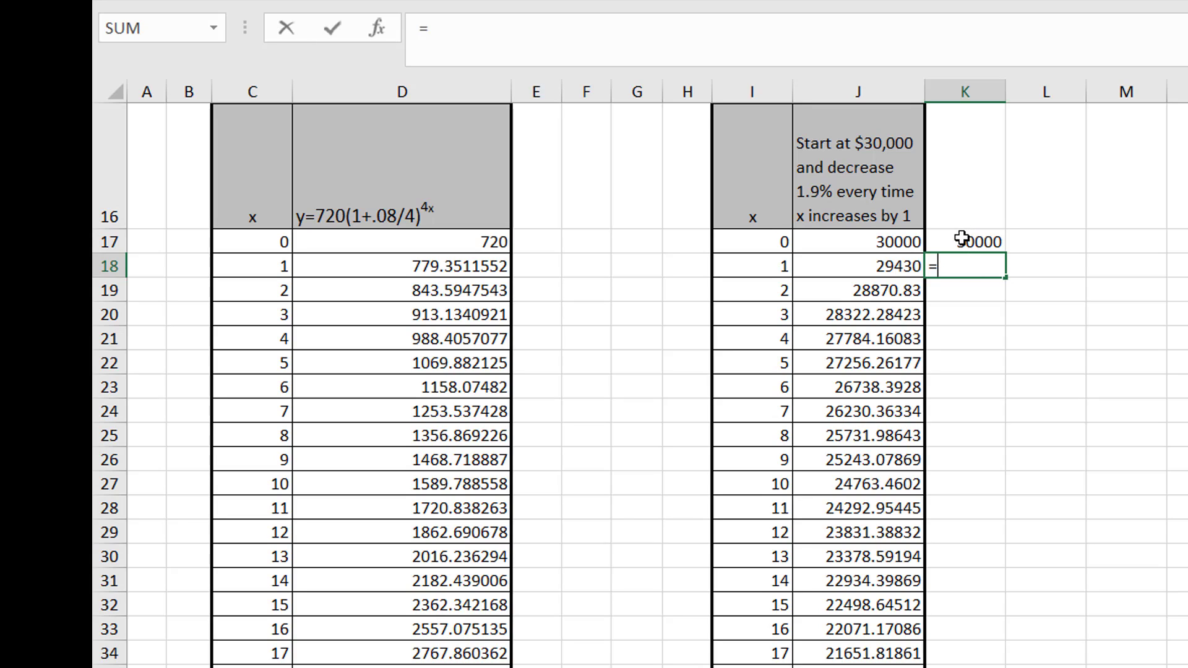
click(962, 238)
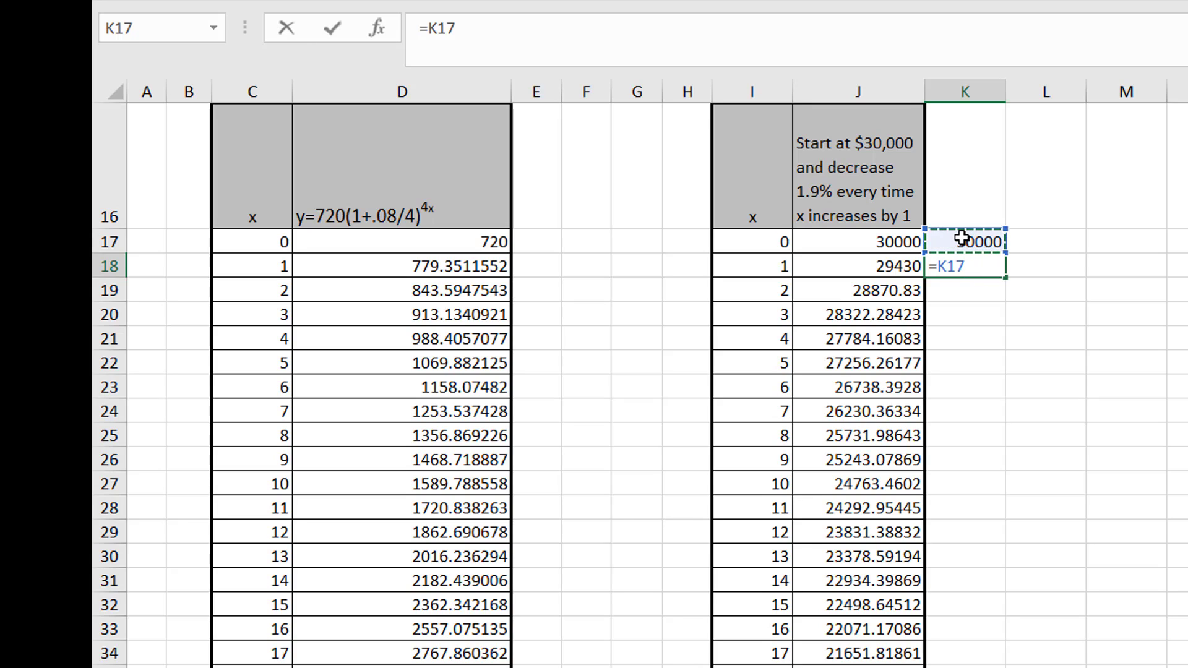
text(*.981)
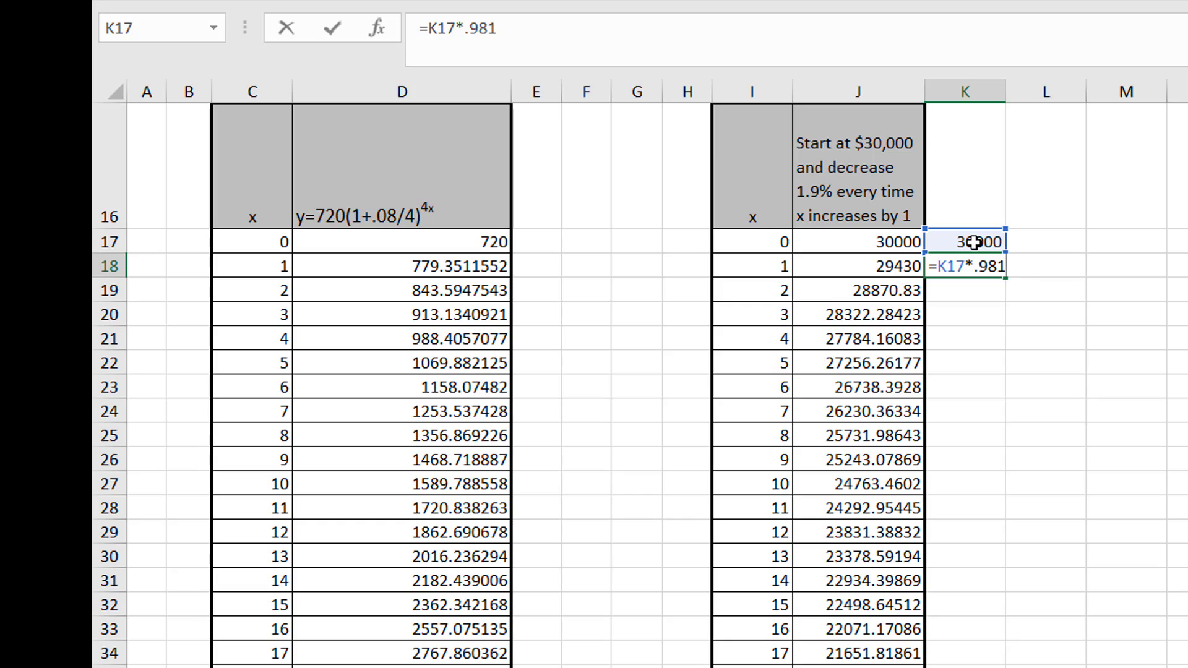
key(Return)
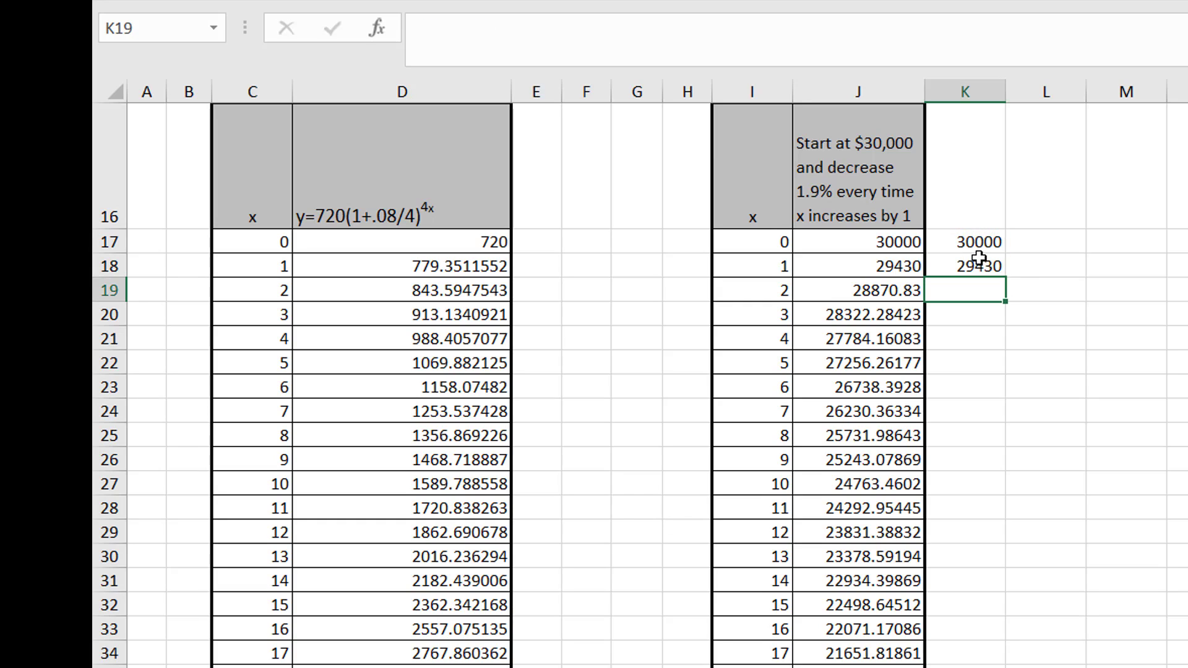
Fill the K18 formula down alongside the rest of the table and widen column K
click(980, 261)
double_click(1004, 277)
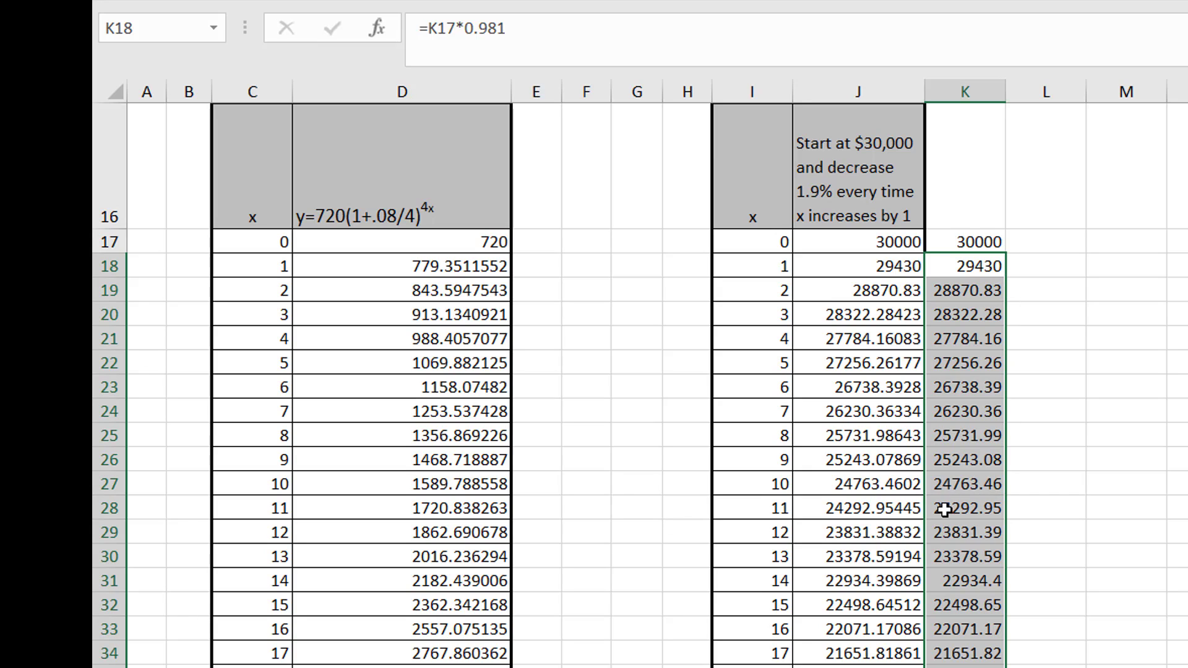
drag(1003, 87, 1043, 87)
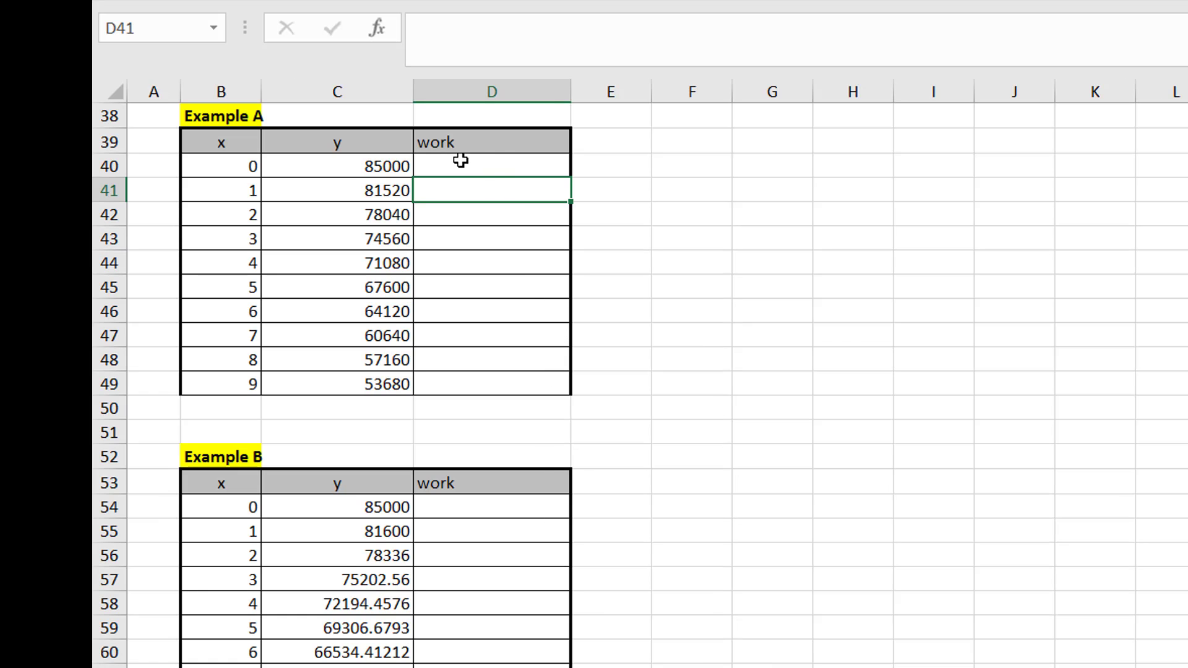
Examine the x and y values of the Example A table starting at row 40, comparing the first two rows
click(447, 165)
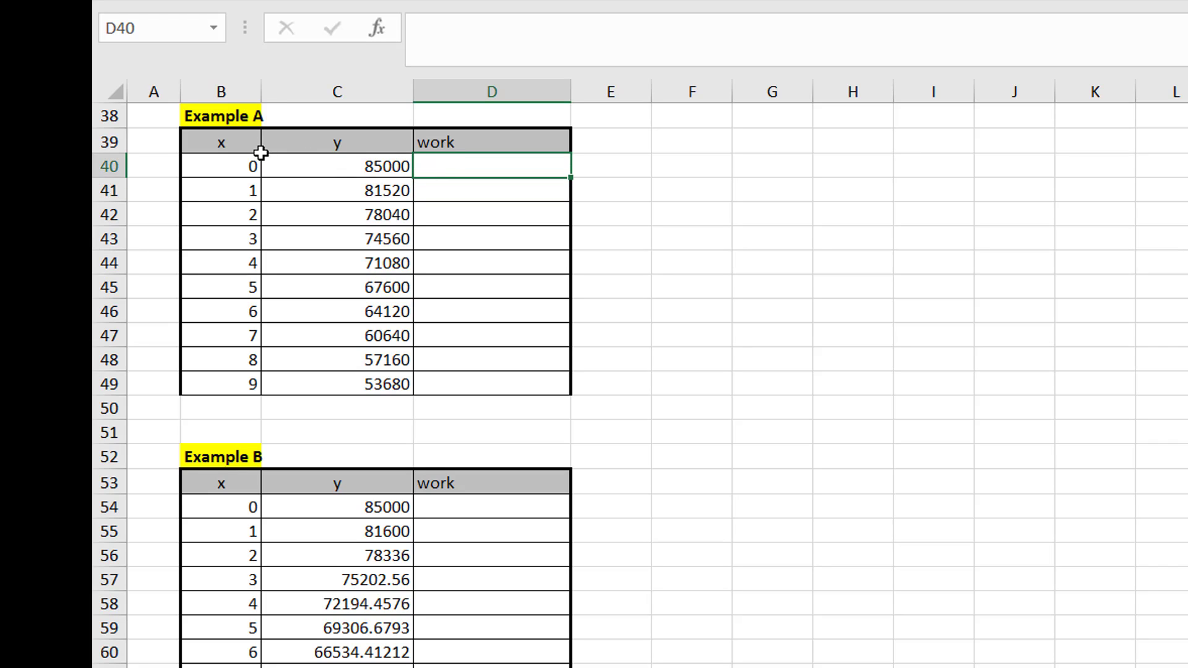
drag(246, 156, 353, 381)
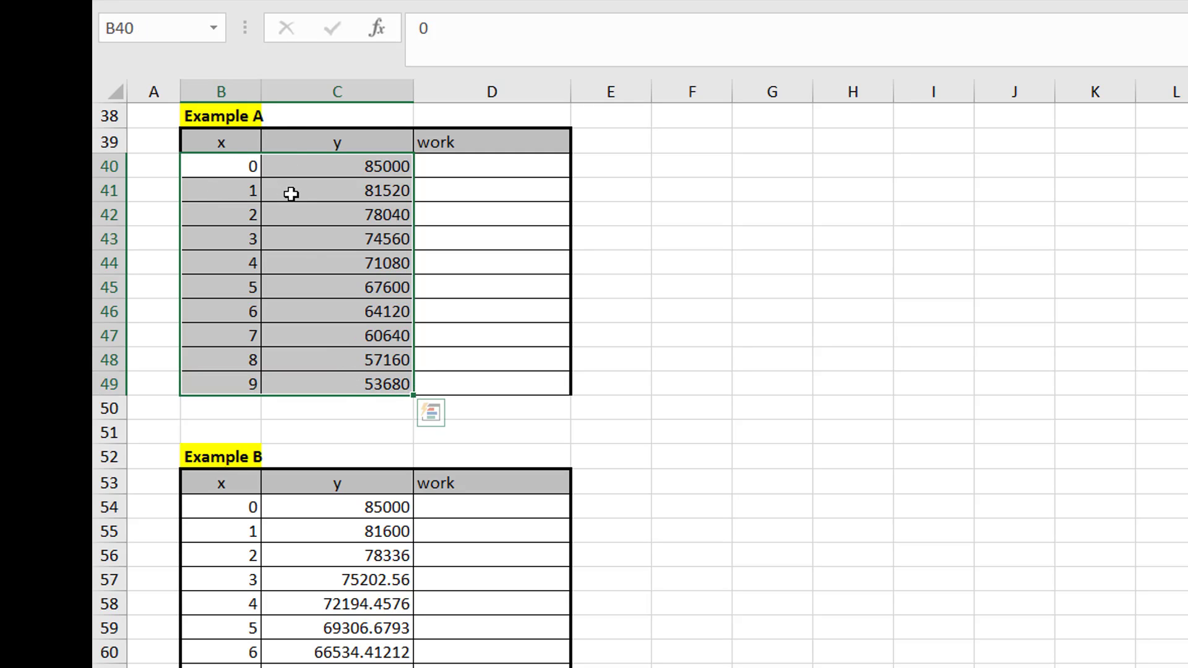
click(244, 165)
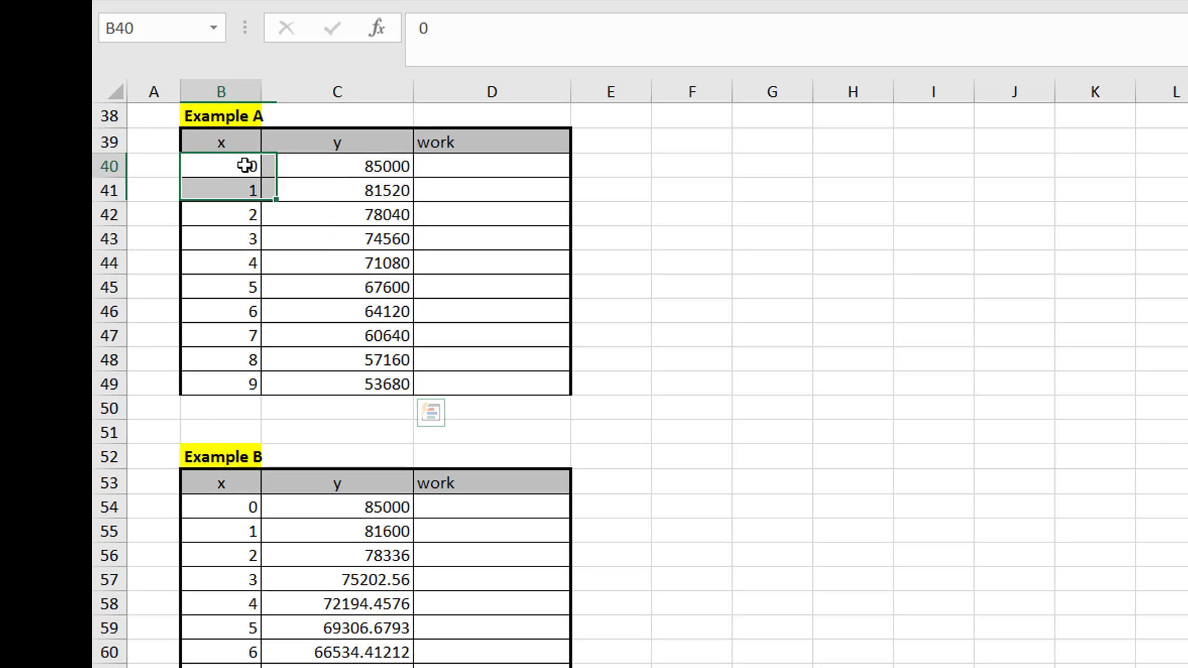
click(309, 170)
click(252, 187)
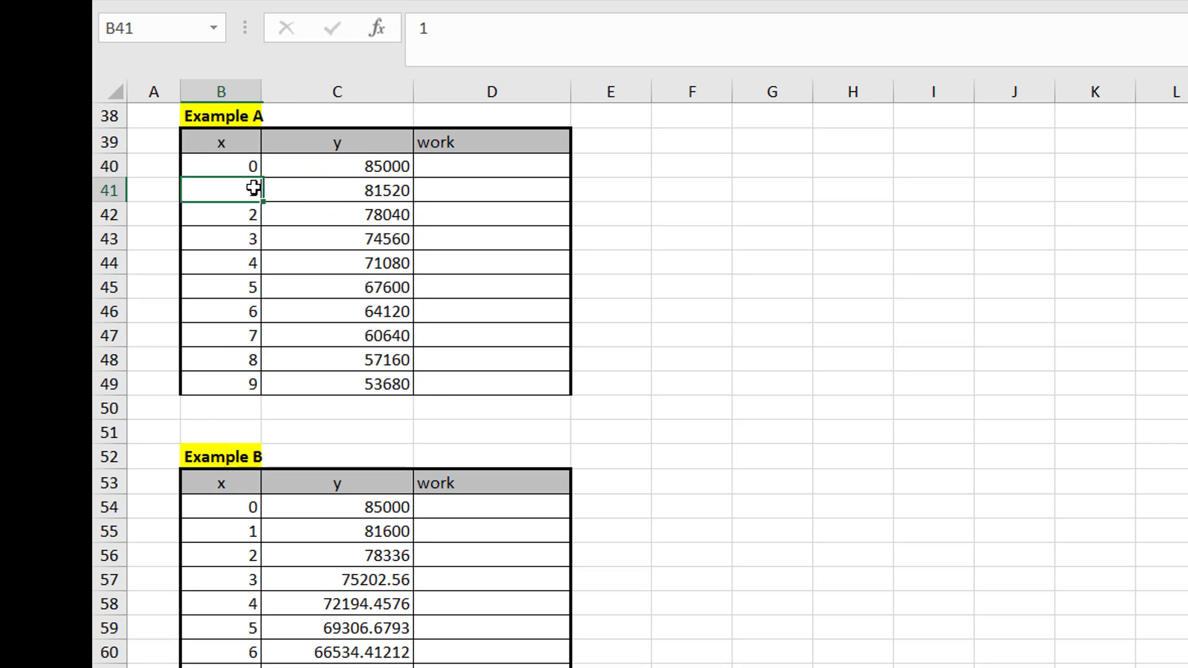
click(296, 190)
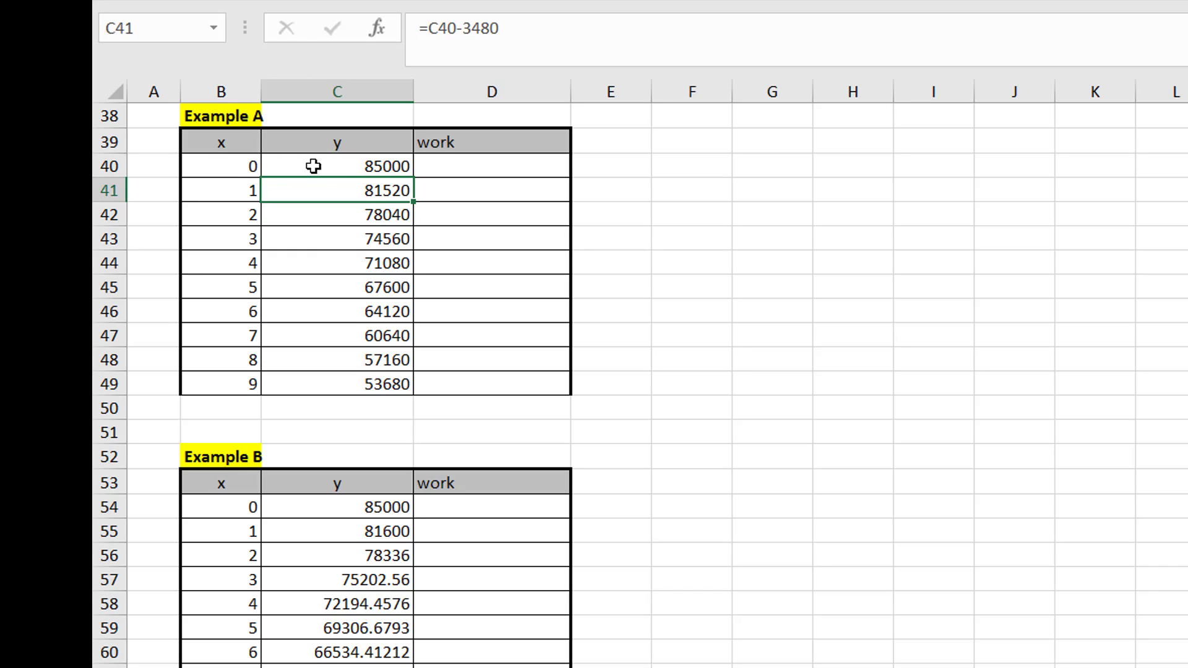
click(463, 171)
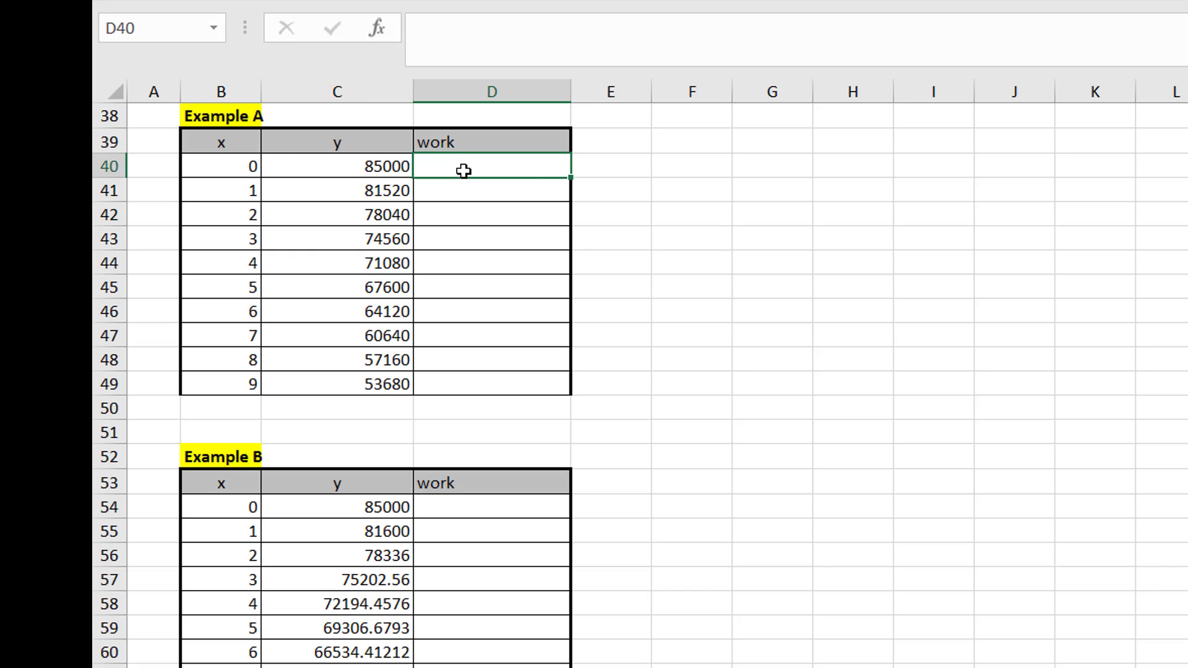
Enter the note "* LINEAR PATTERN" in F40 and "*EXPONENTIAL PATTERN" in F43
click(673, 164)
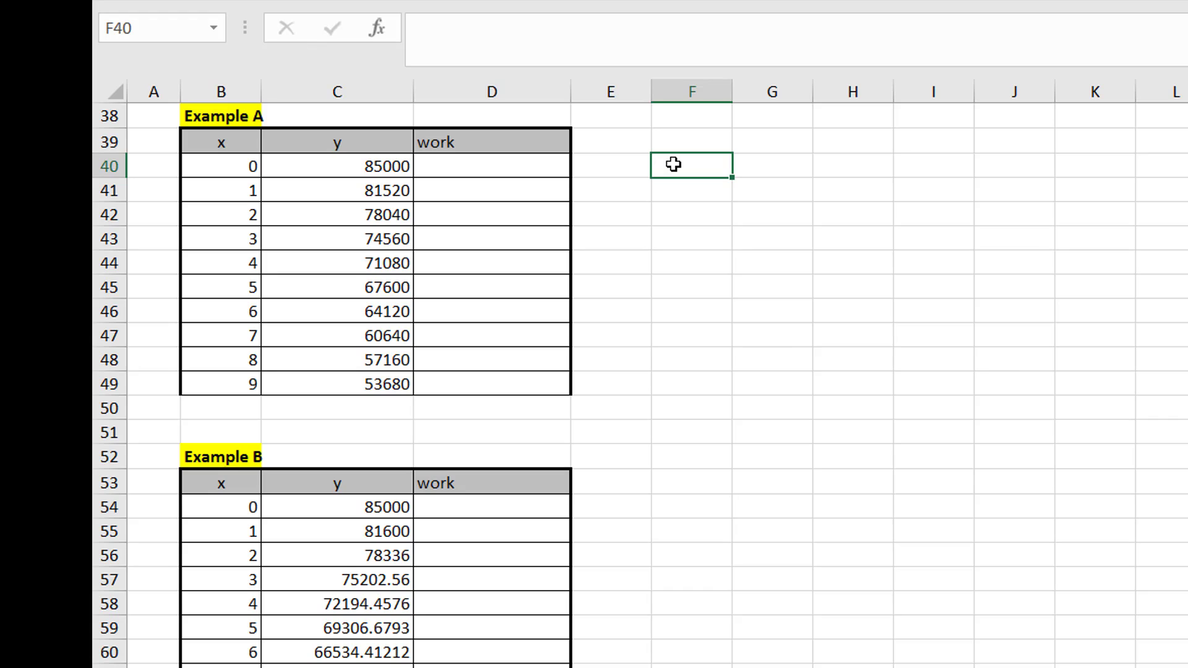
text(*)
text(LINEAR)
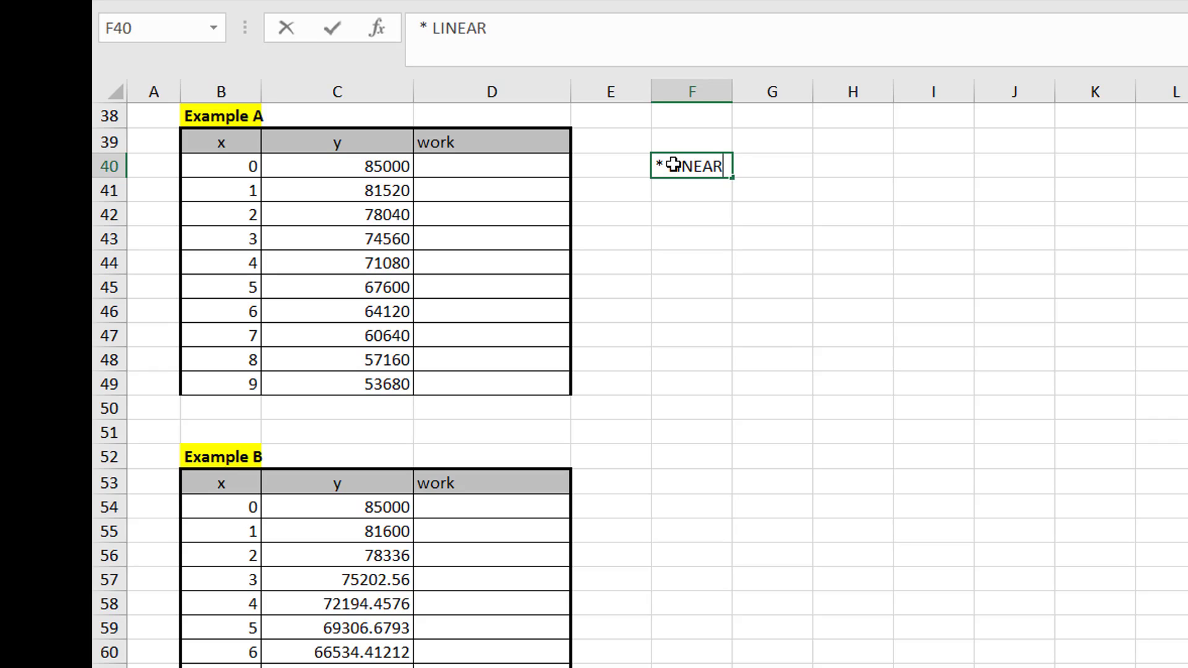
text( PATTERN)
key(Return)
key(Return)
key(Return)
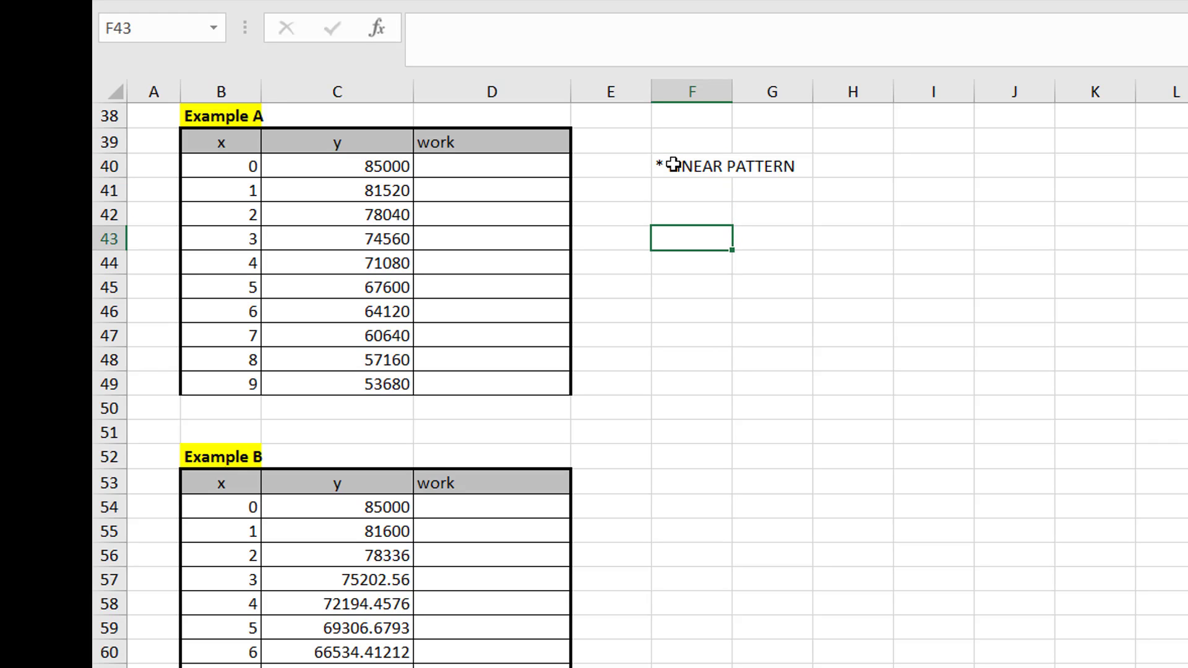
text(*EXPONENTIAL PATTERN)
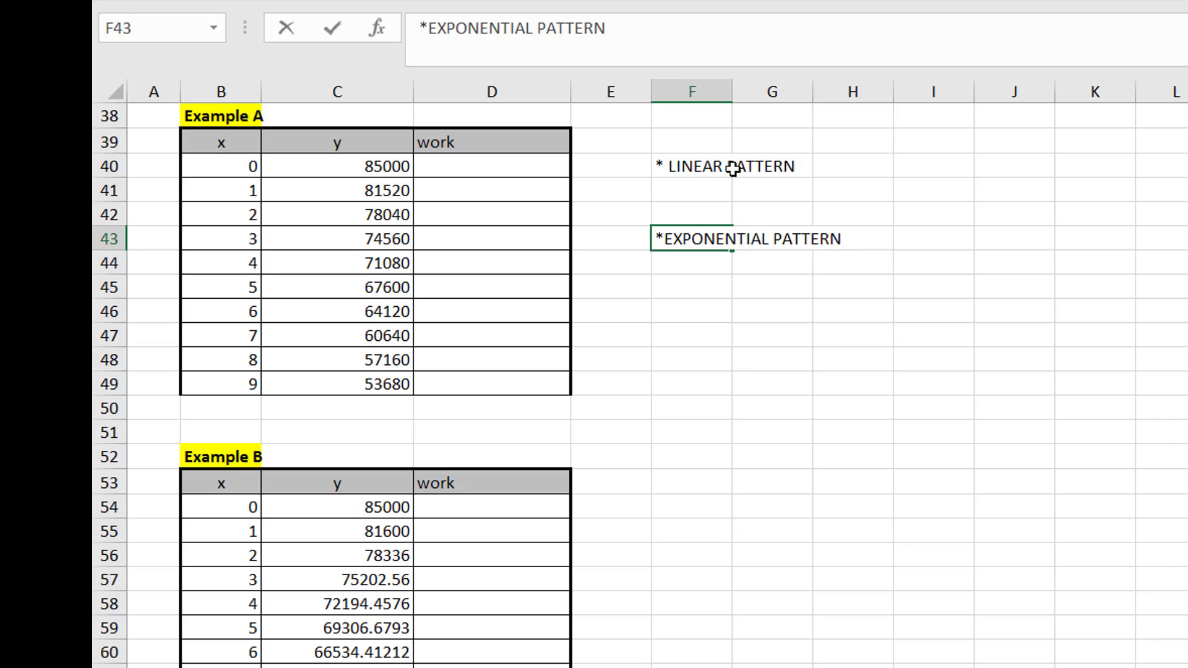
Extend the linear pattern note in F40 with ": constant amount added or subtracted"
click(673, 167)
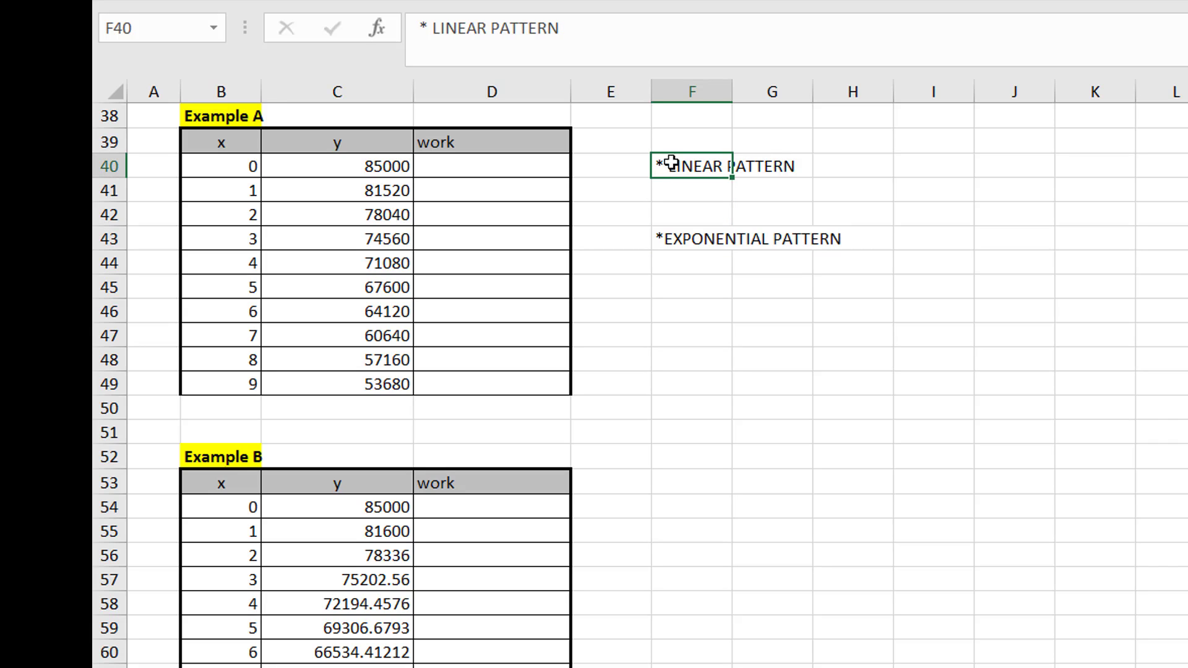
click(587, 27)
text(:  )
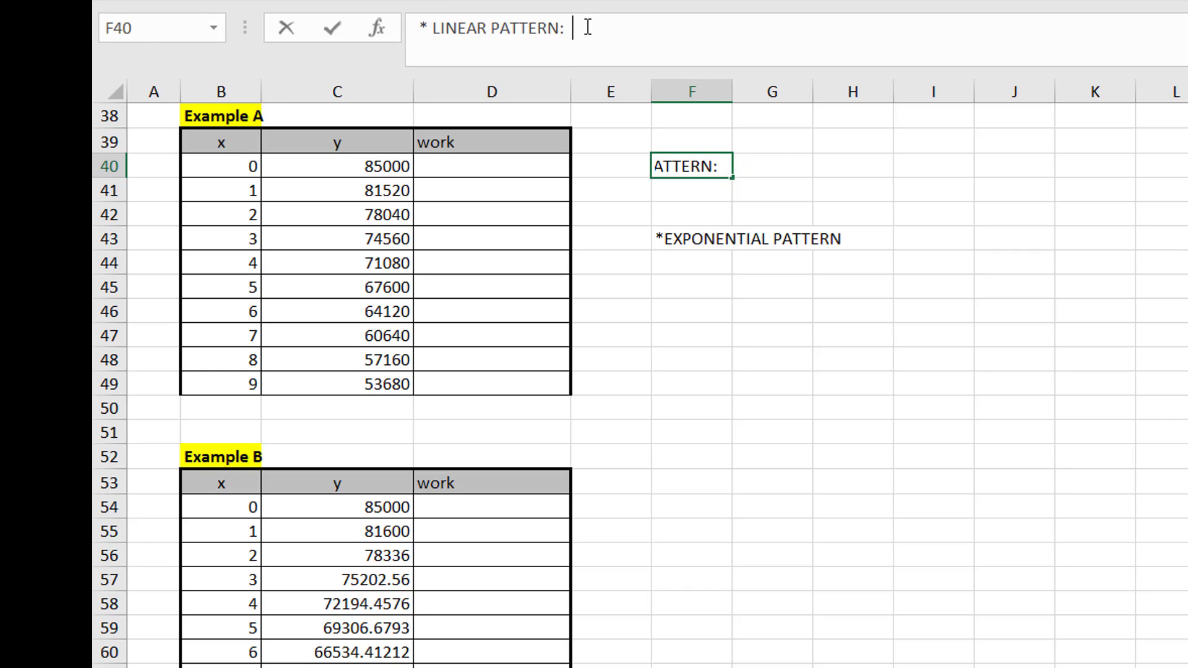
text(constant a)
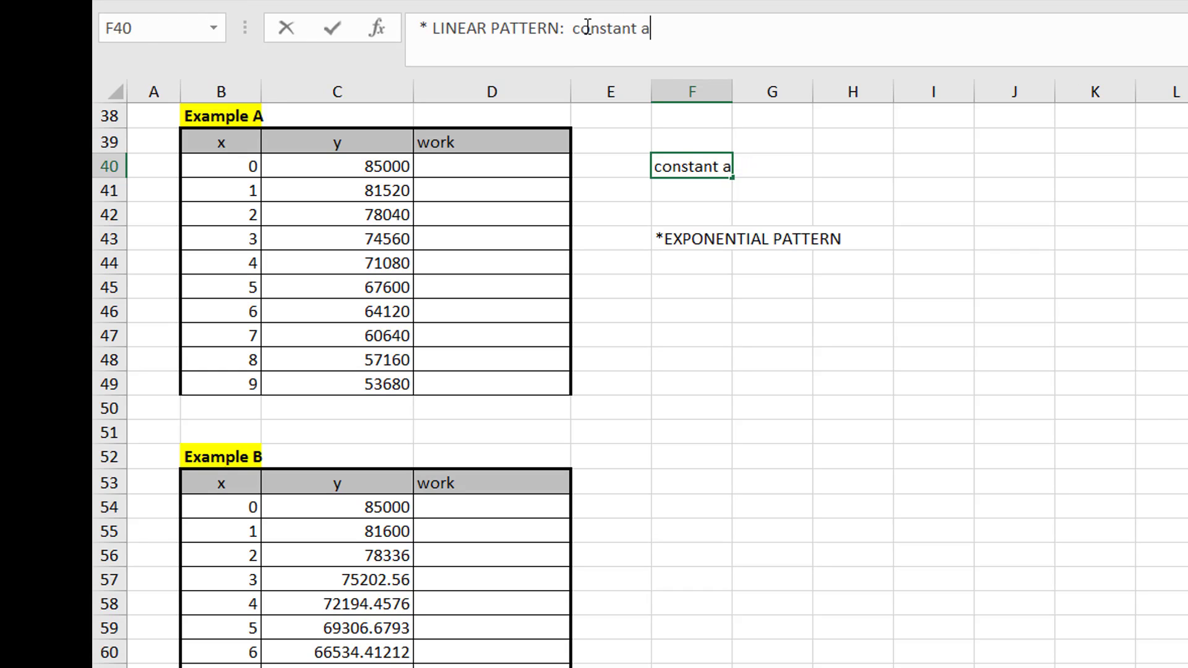
text(mount added)
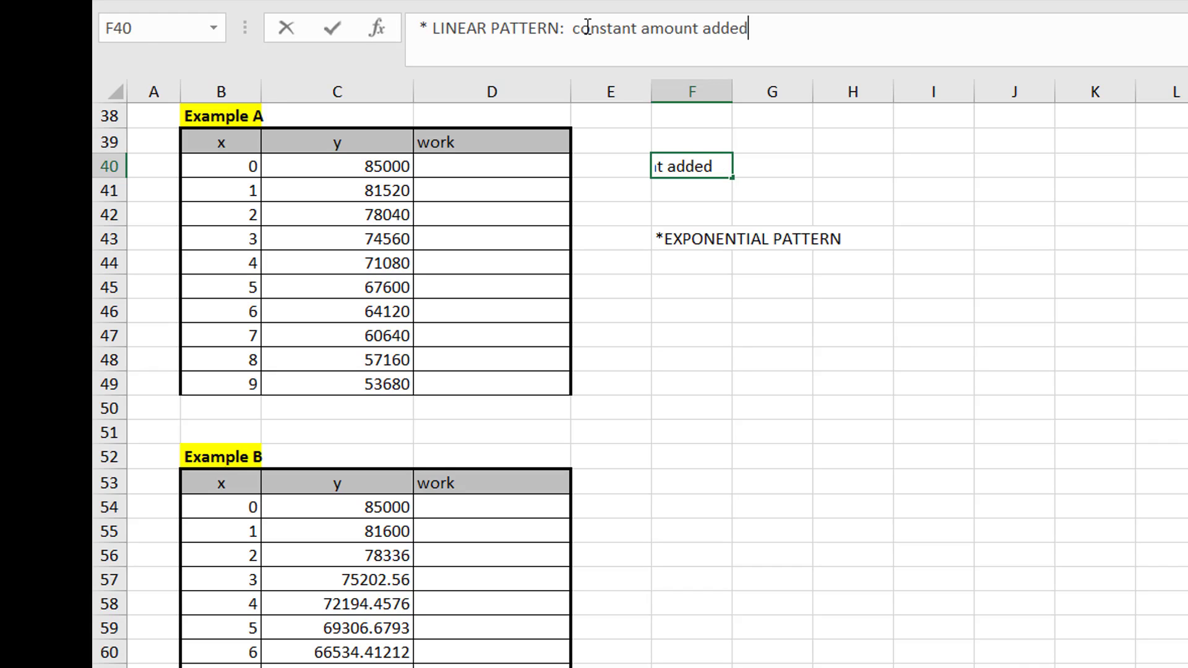
text( or subtracte)
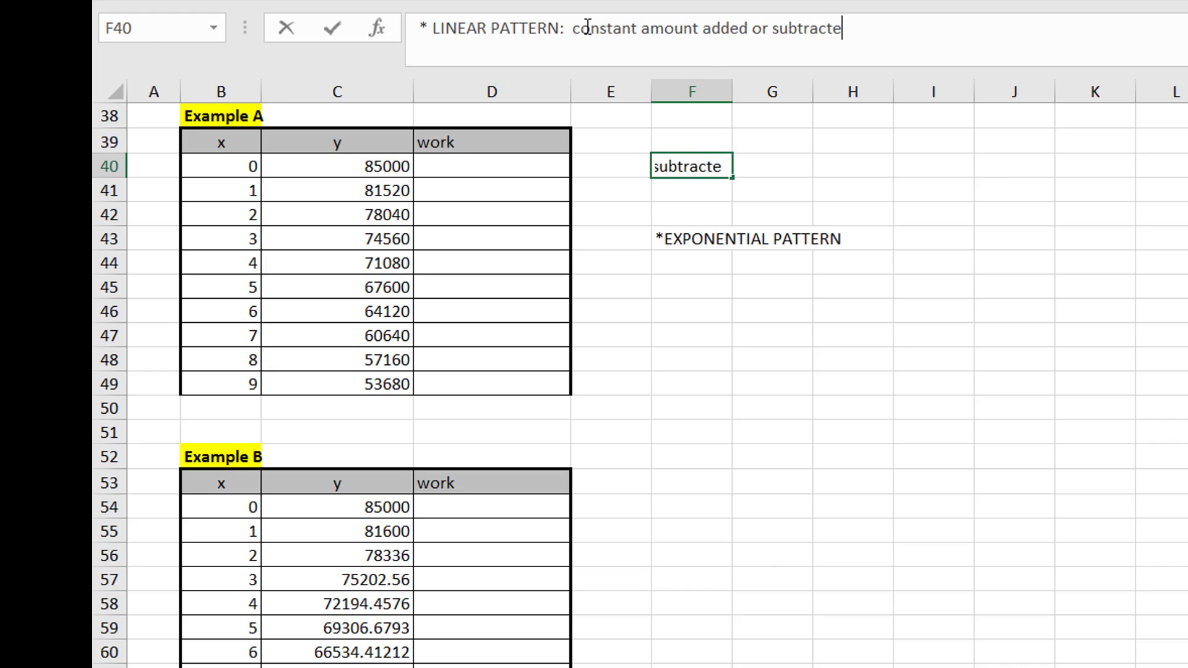
text(d)
key(Return)
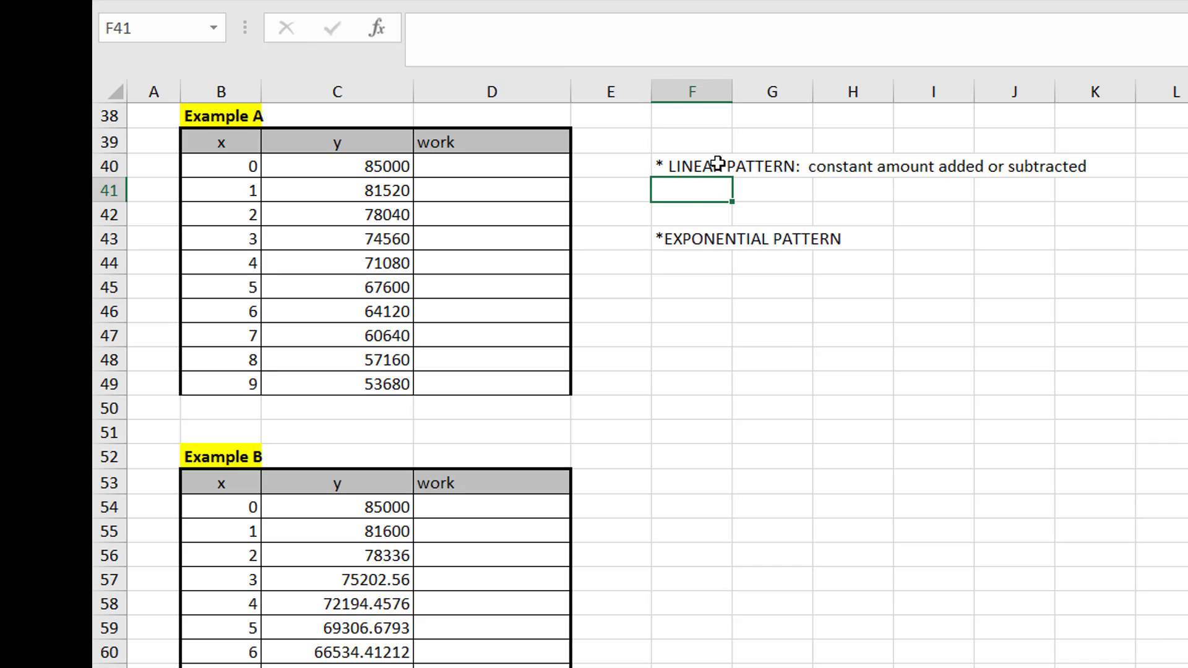
Extend the exponential pattern note in F43 with ": constant amount multiplied"
click(715, 234)
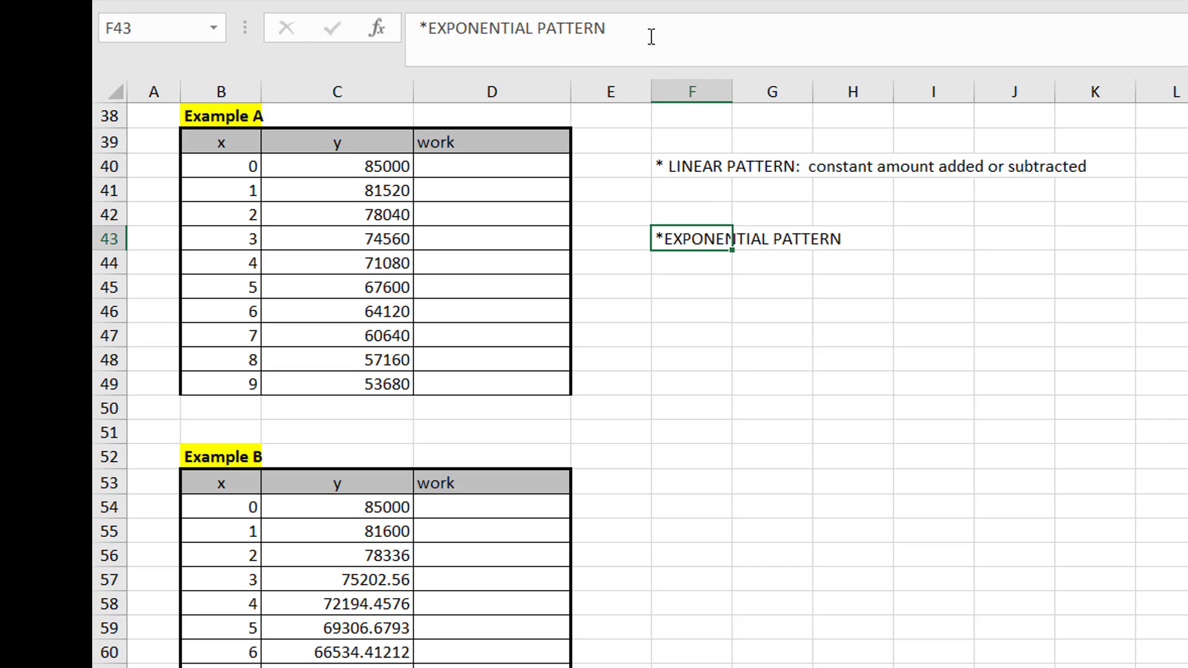
click(652, 37)
text(:  constants)
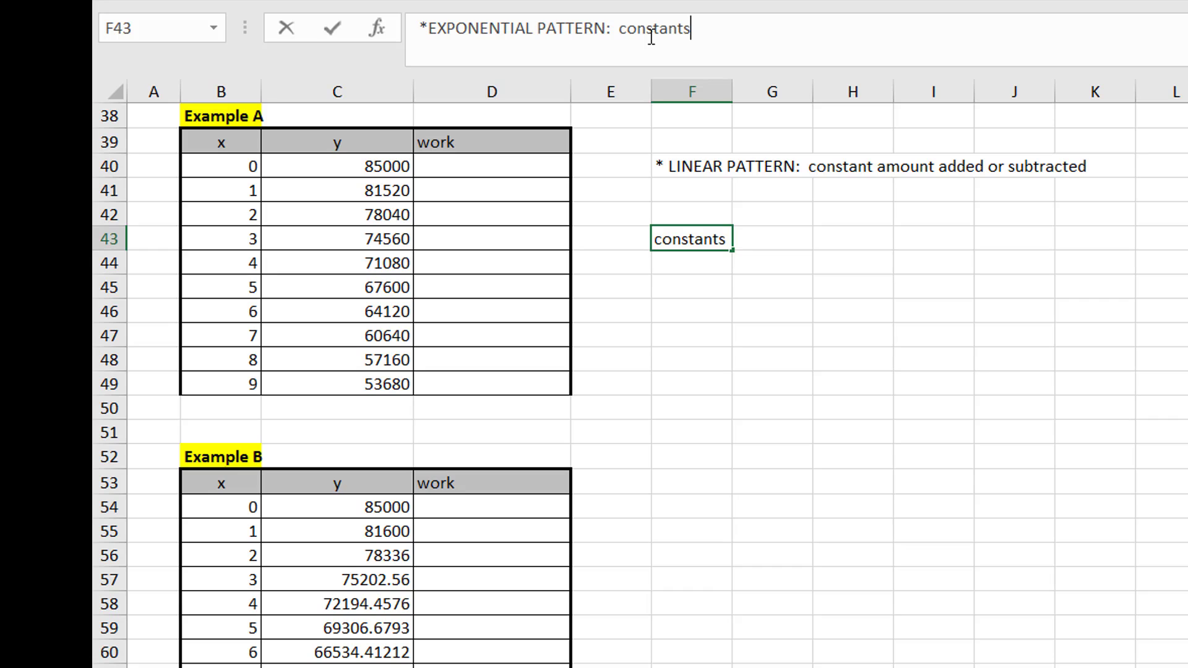
key(BackSpace)
text(amo)
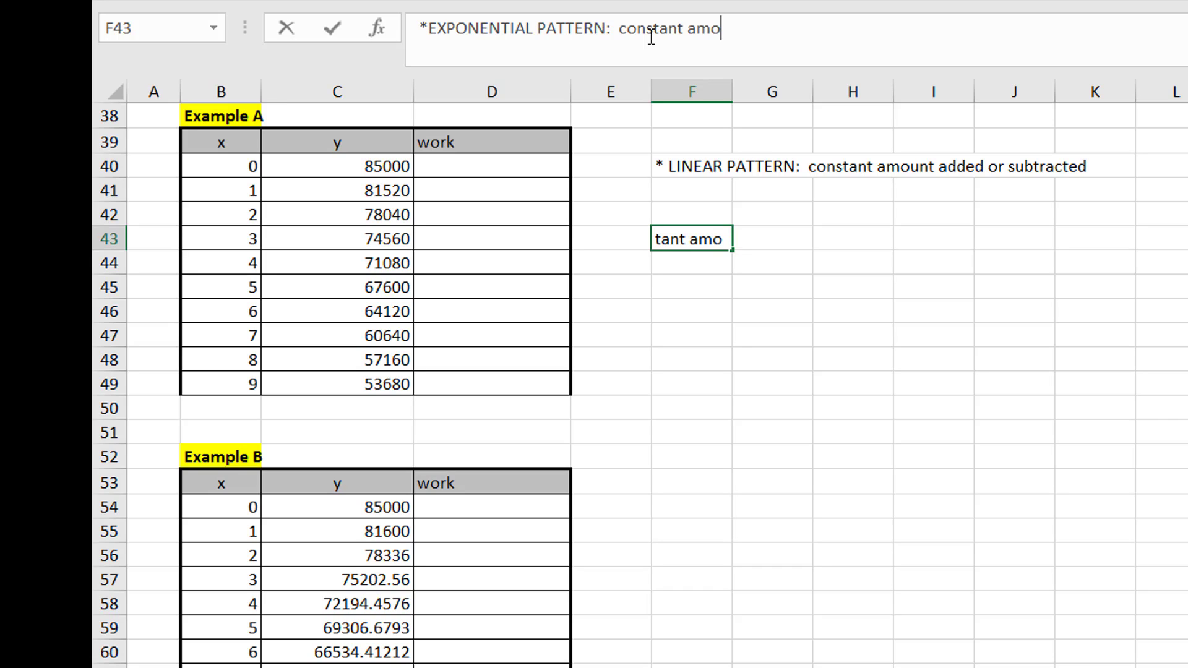
text(unt multiplied)
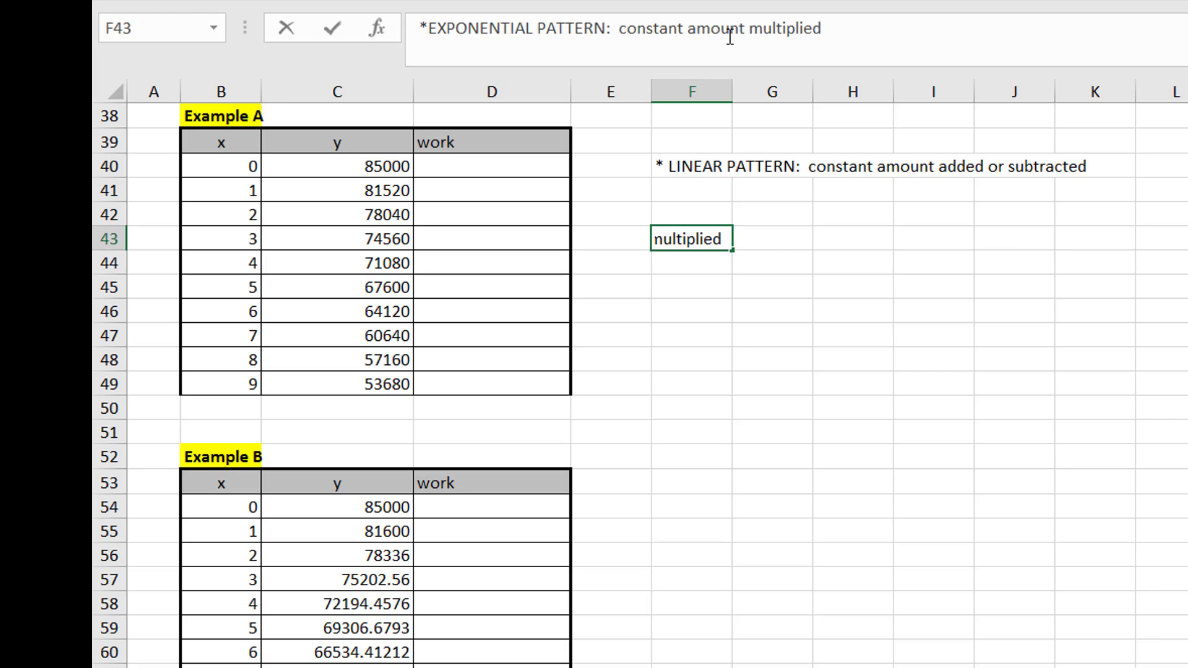
key(Return)
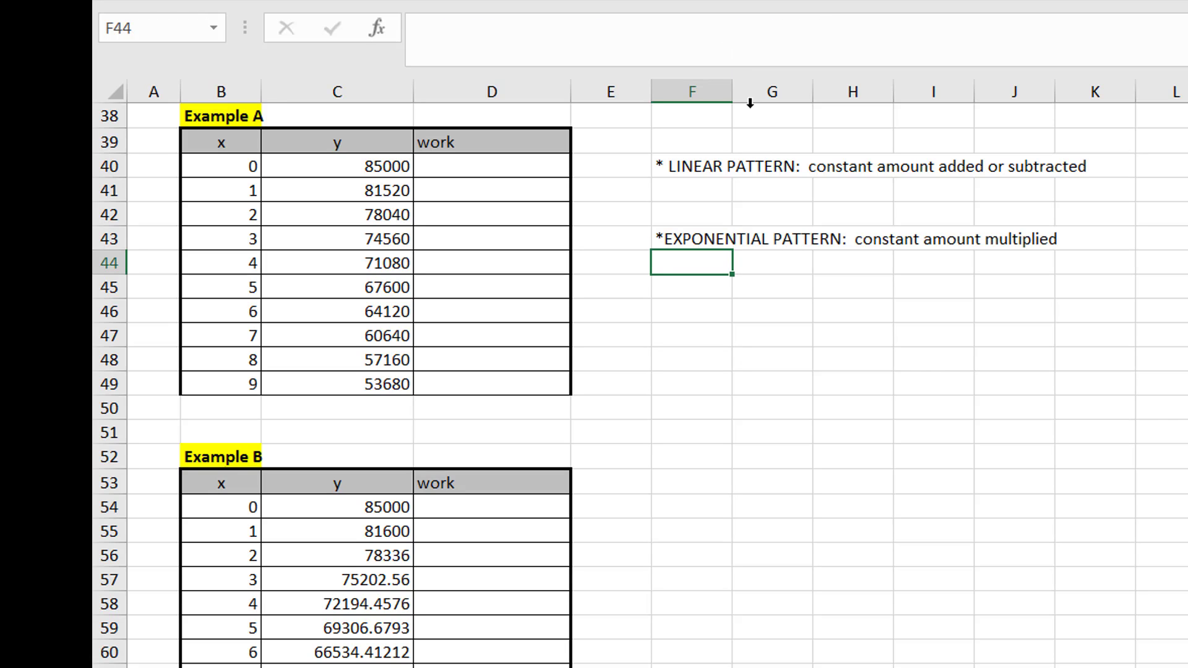
Examine Example A's x values in B40:B49 and its first three y values for a constant change
drag(223, 169, 230, 387)
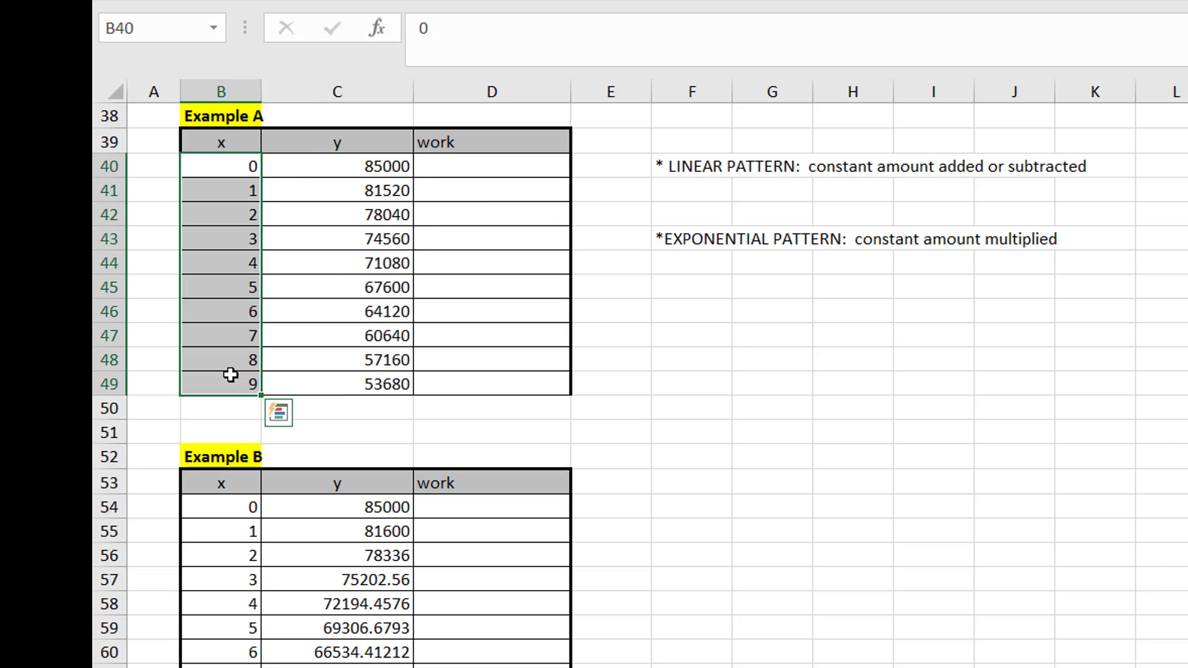
click(391, 165)
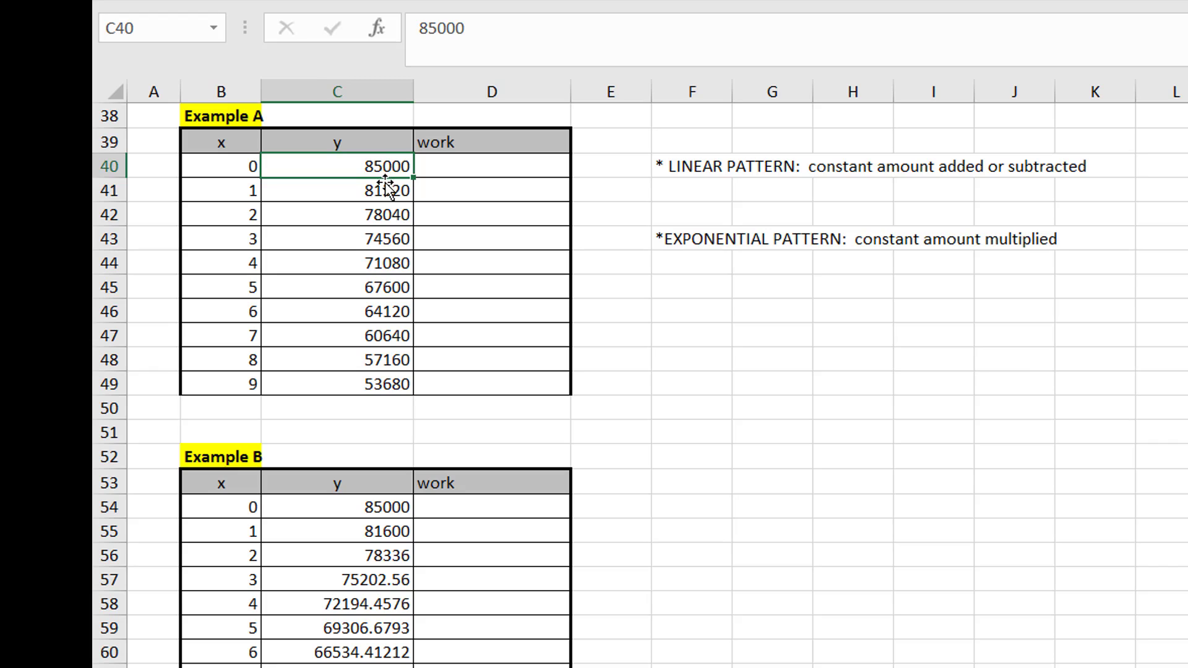
click(384, 188)
click(380, 213)
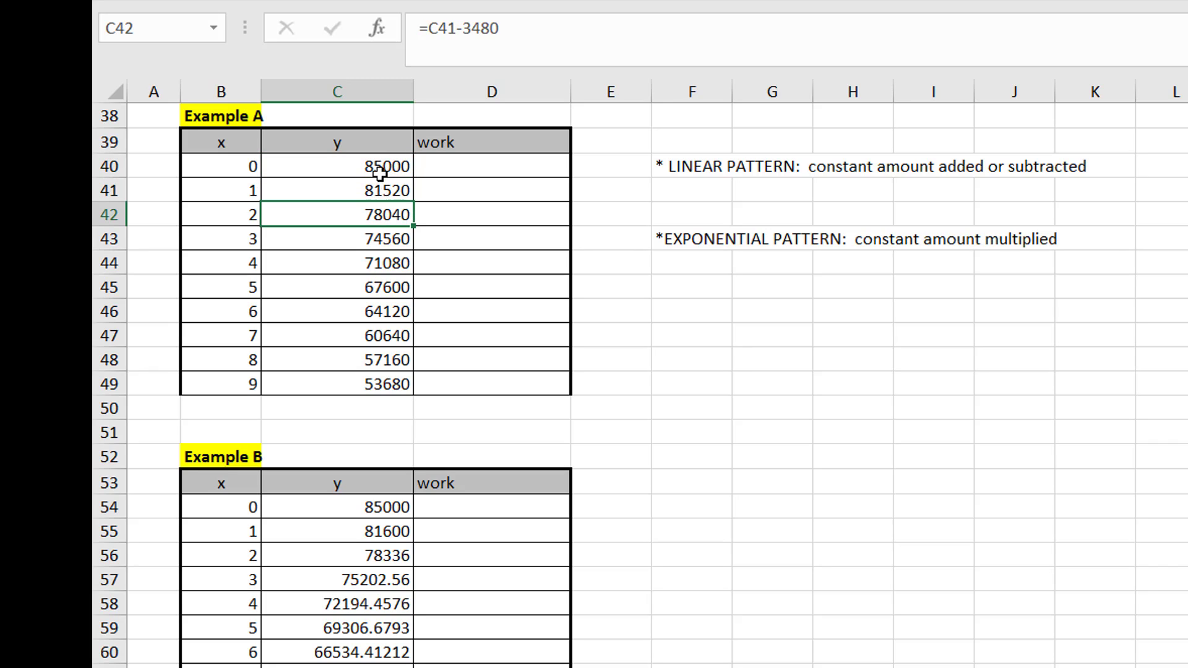
Examine Example A's first five y values in C40:C44 for a constant change between consecutive rows
click(379, 169)
click(378, 190)
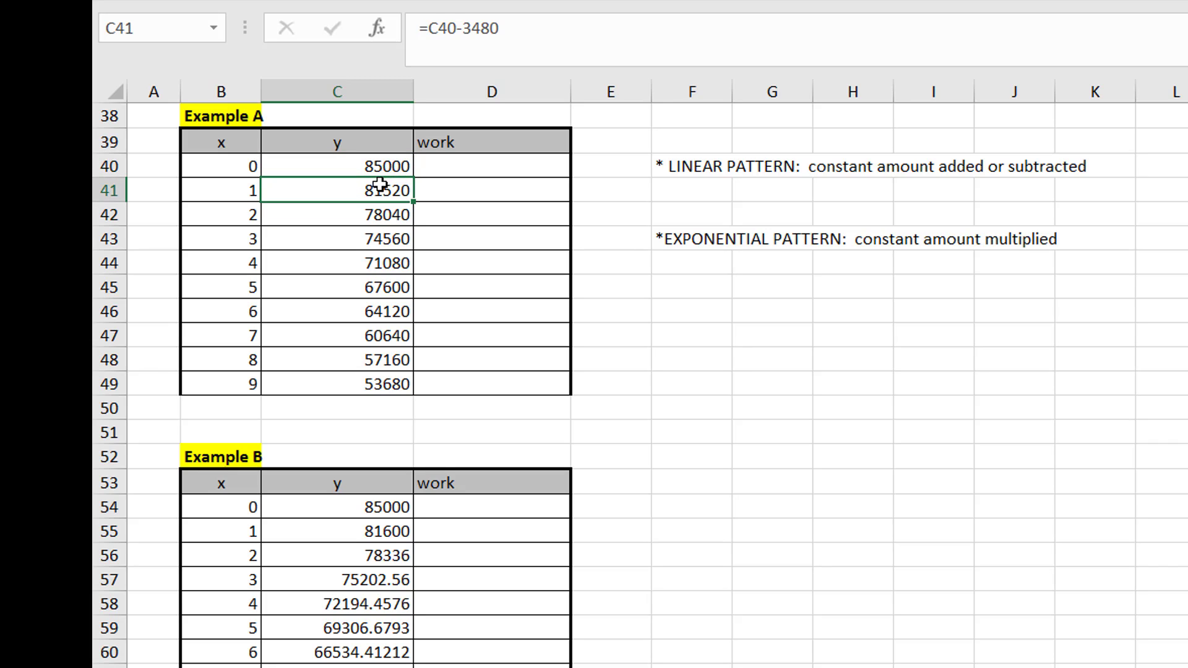
click(379, 216)
click(380, 242)
click(383, 264)
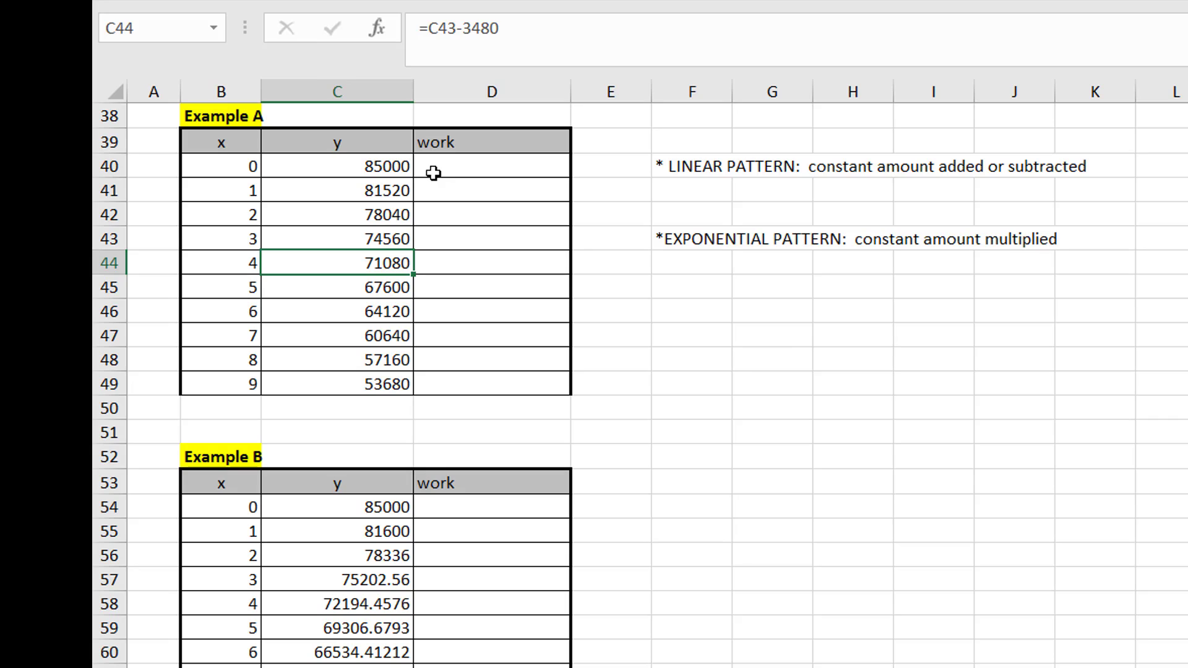
Extend the work header of Example A in D39 to read "work LINEAR????"
click(474, 142)
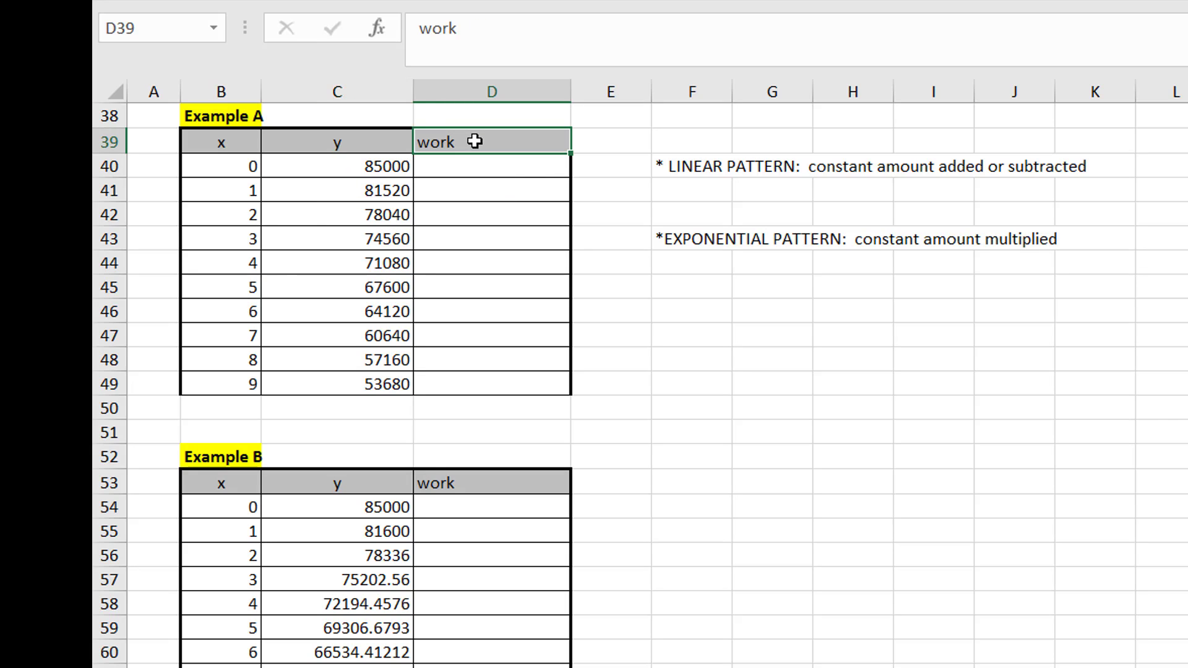
double_click(475, 142)
text(LINER)
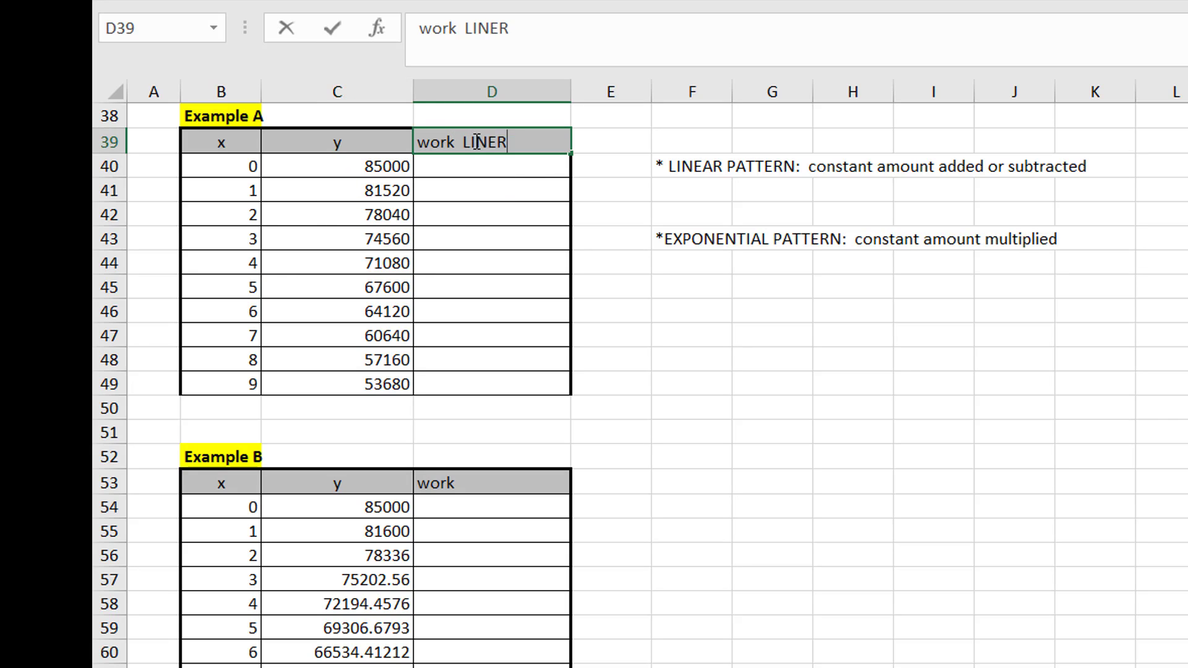
key(BackSpace)
text(AR????)
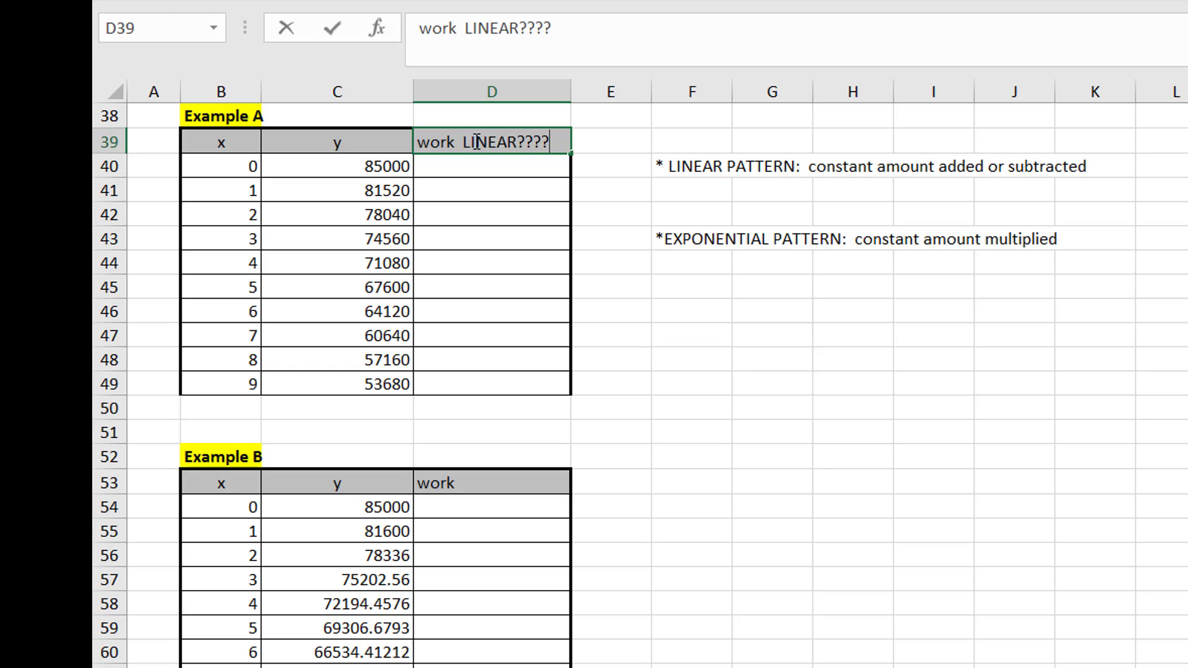
key(Return)
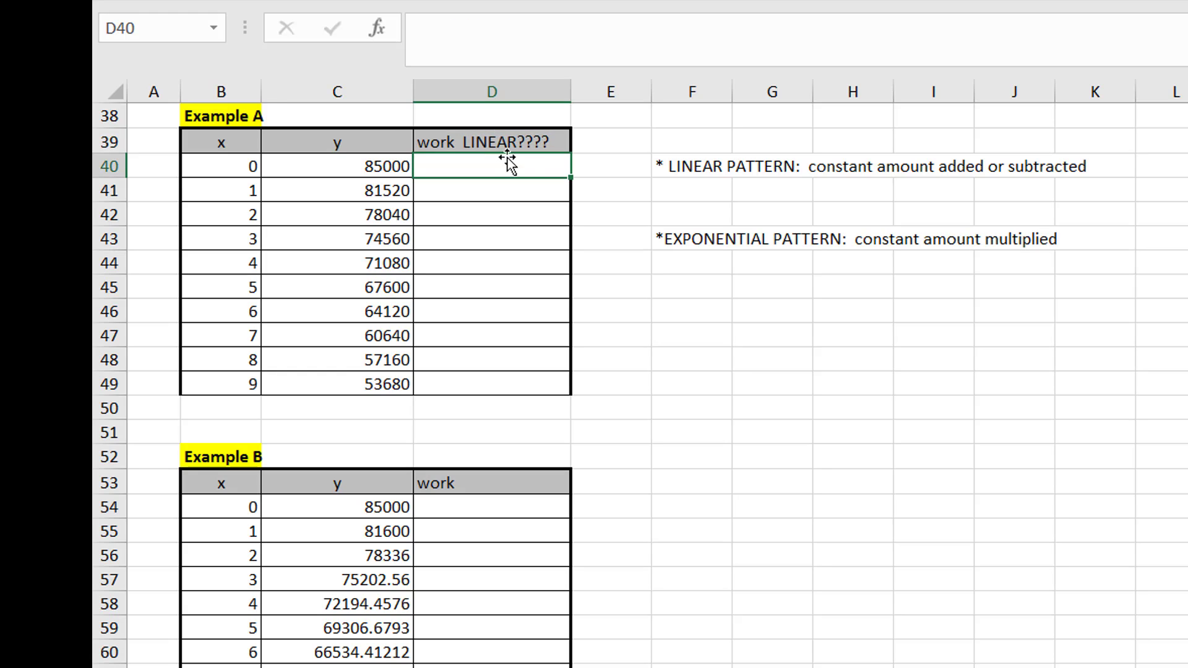
Review the linear pattern rule in F40 against Example A's first y values in C40:C42 and the empty work cells
click(692, 168)
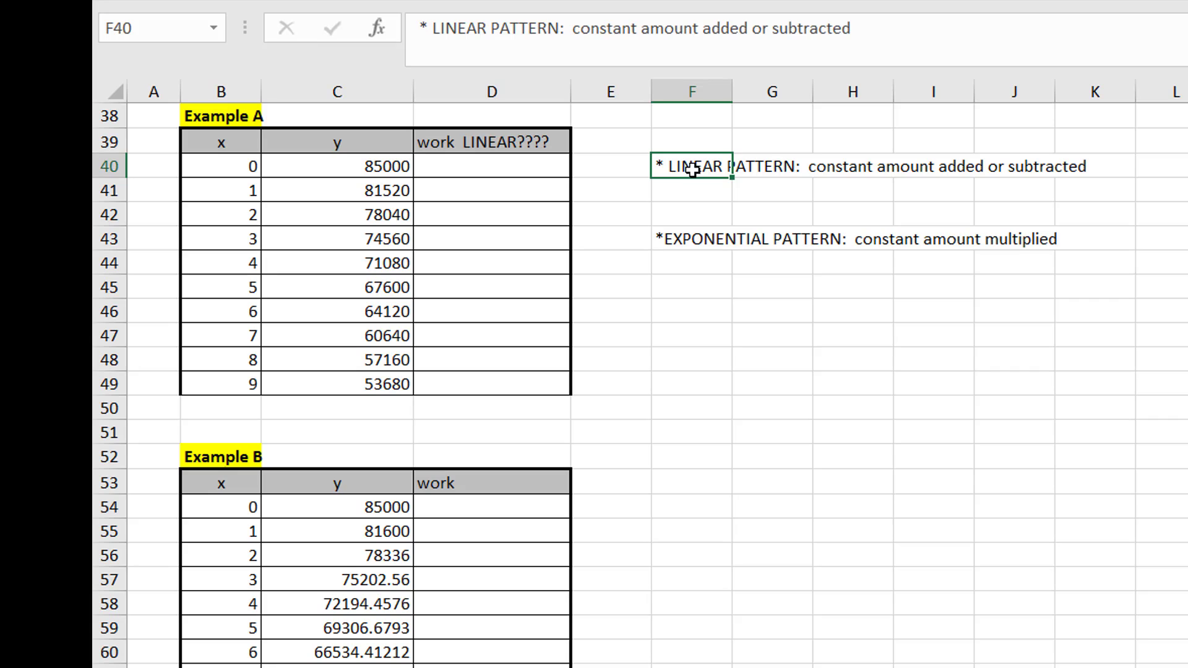
click(421, 166)
click(428, 193)
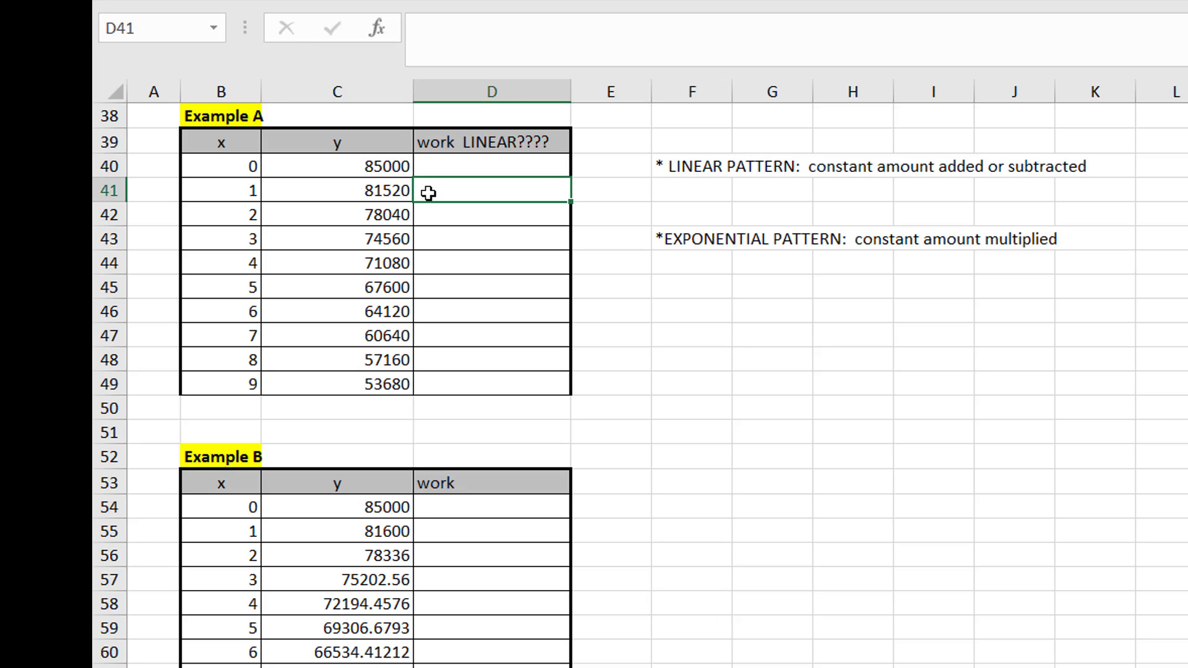
click(379, 167)
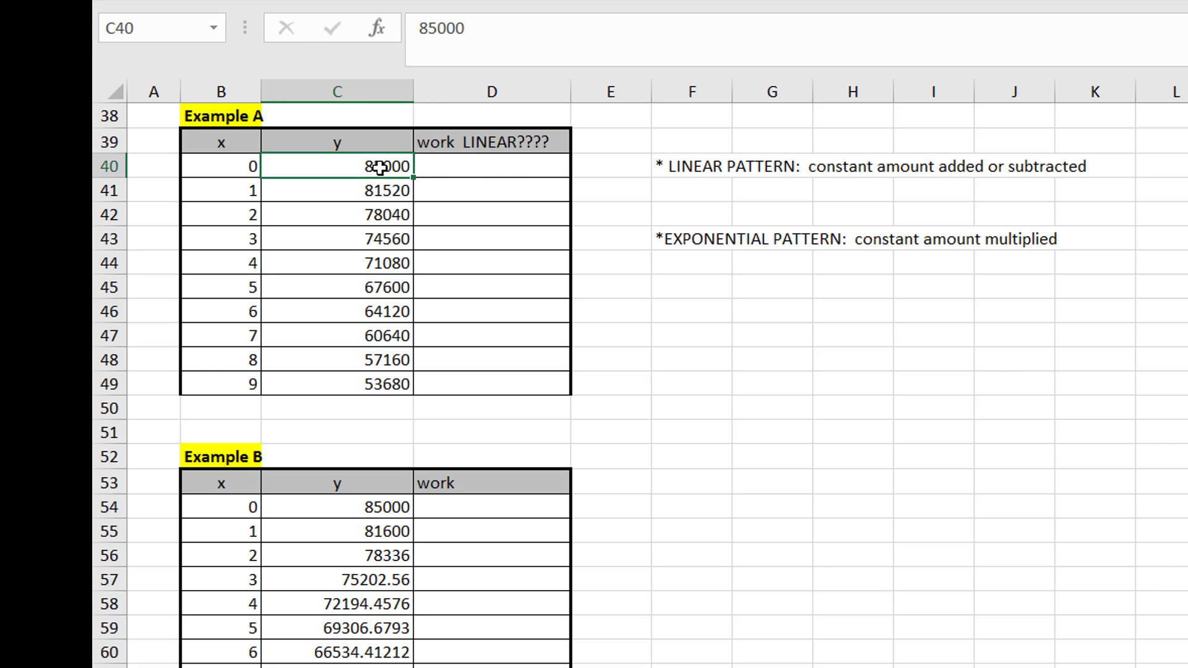
click(385, 189)
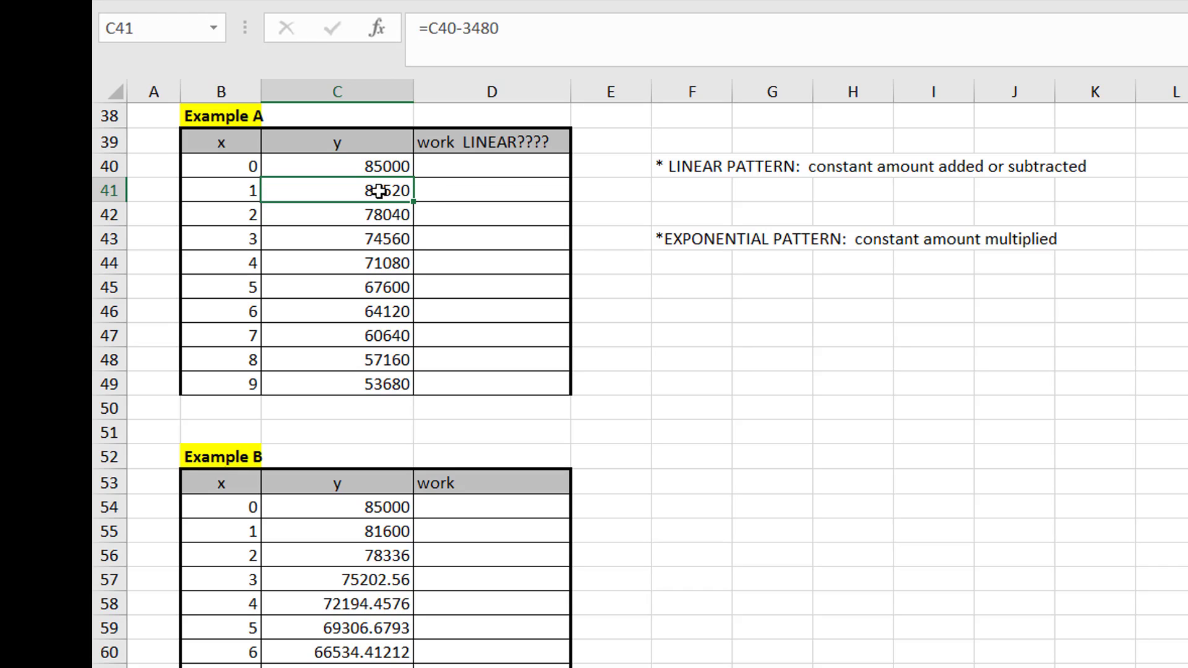
click(398, 217)
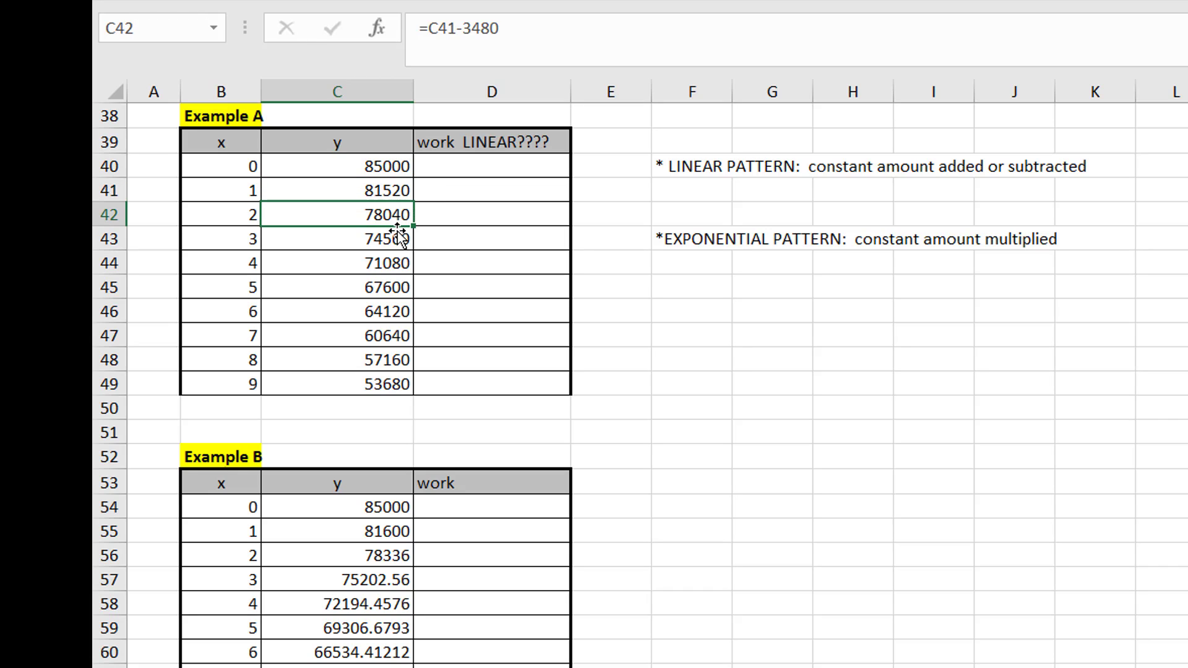
click(430, 191)
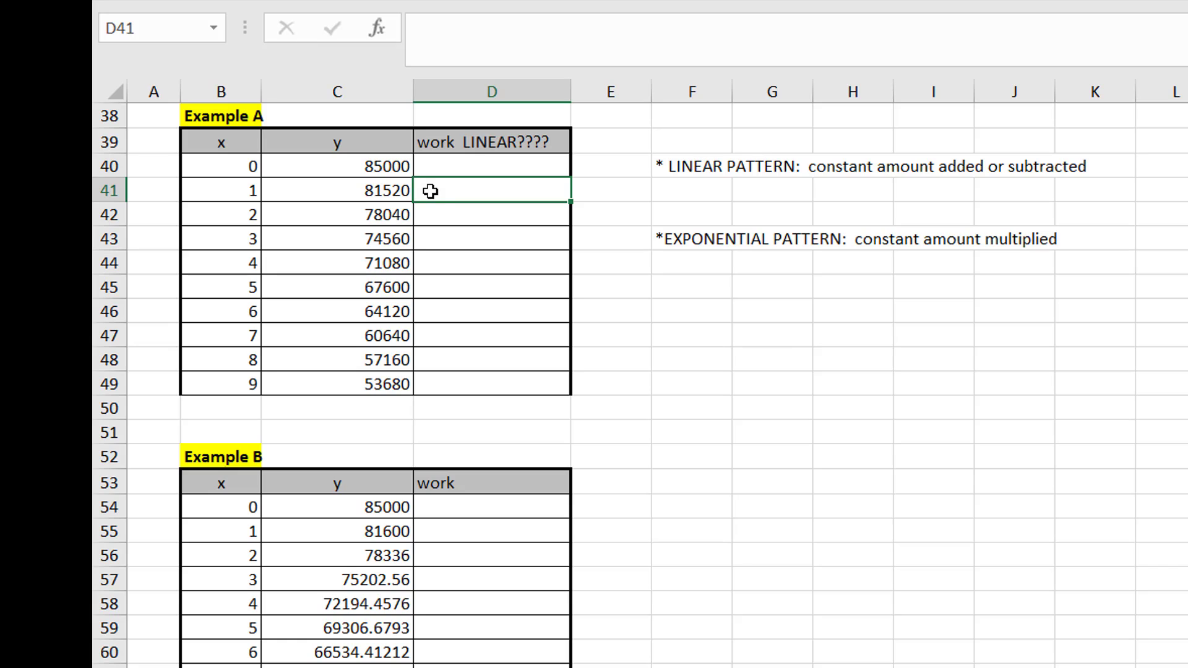
click(455, 167)
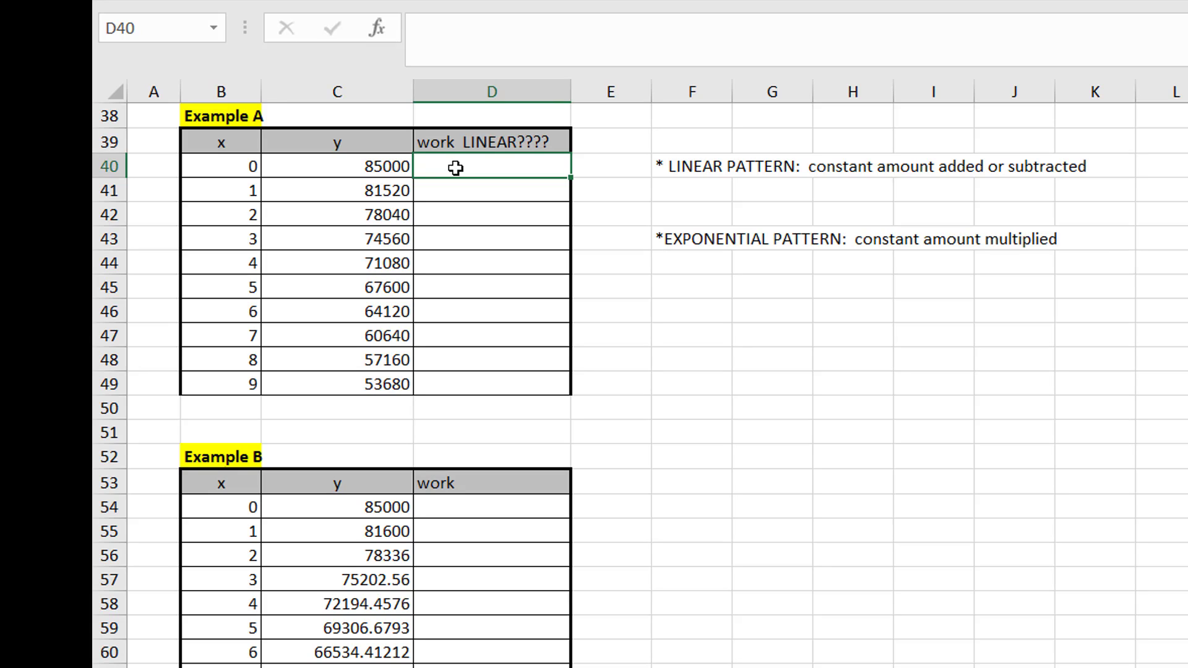
Enter the difference formula =C41-C40 in D41 and fill it down through D49
click(458, 195)
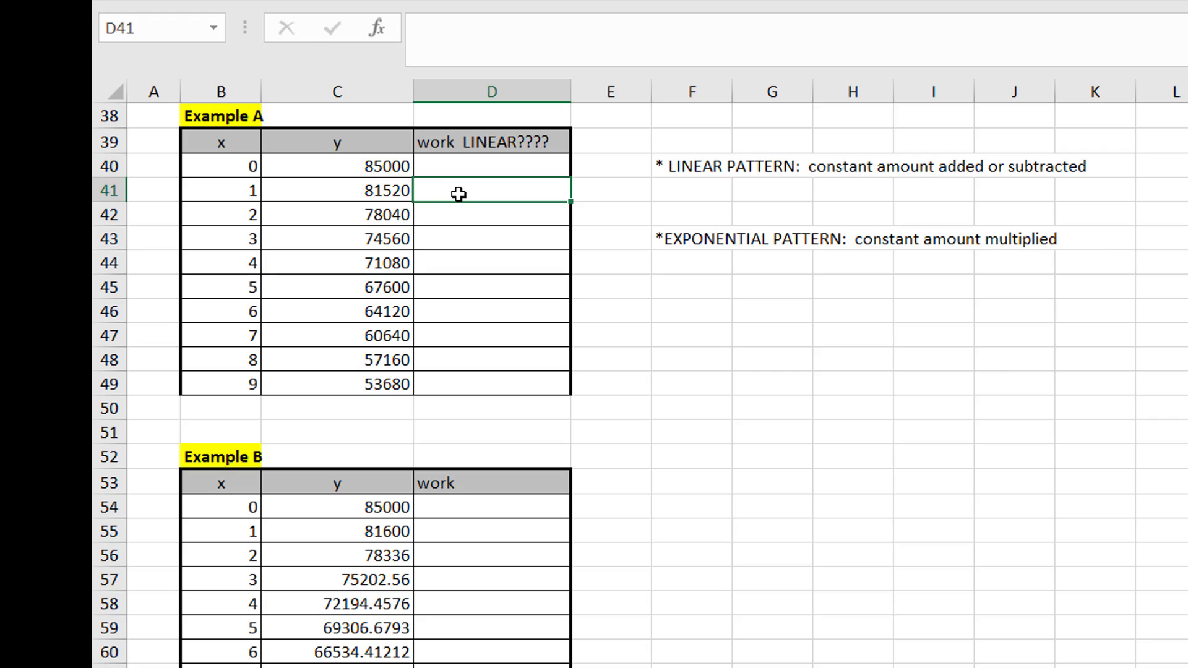
text(=)
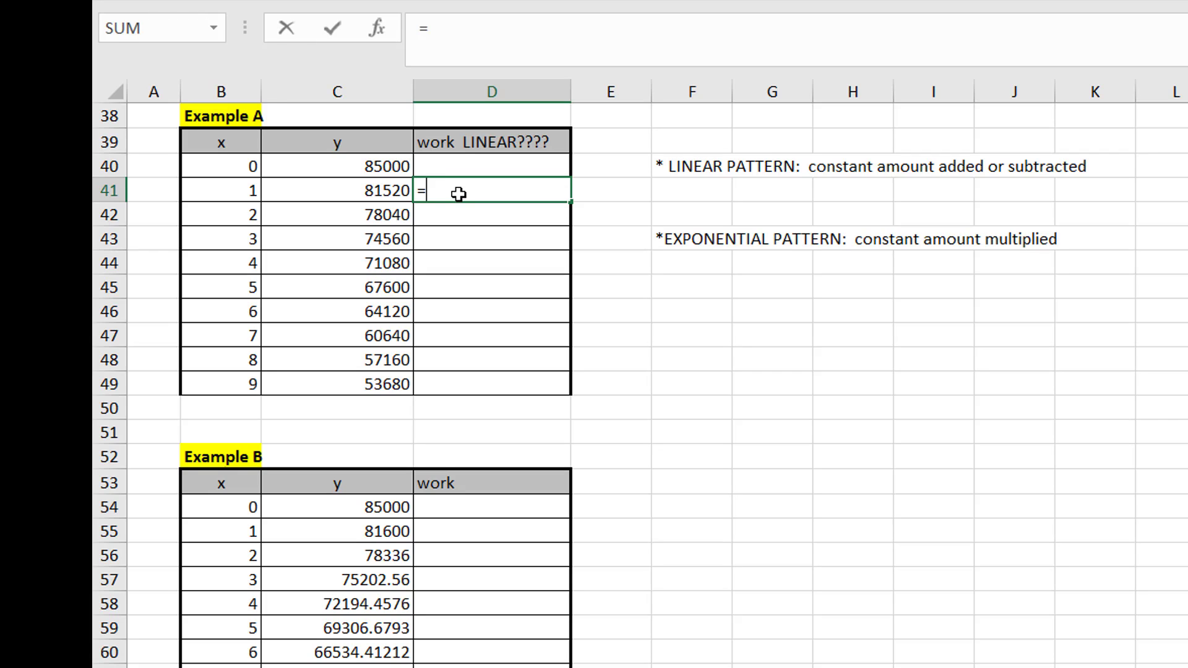
click(393, 191)
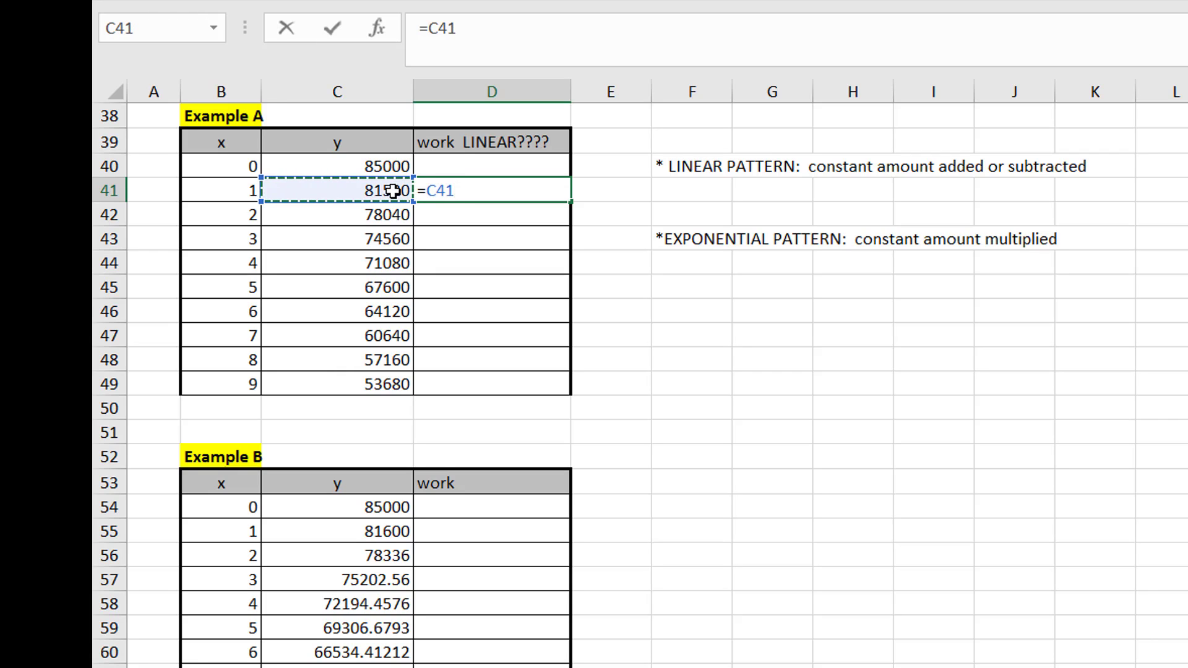
text(-)
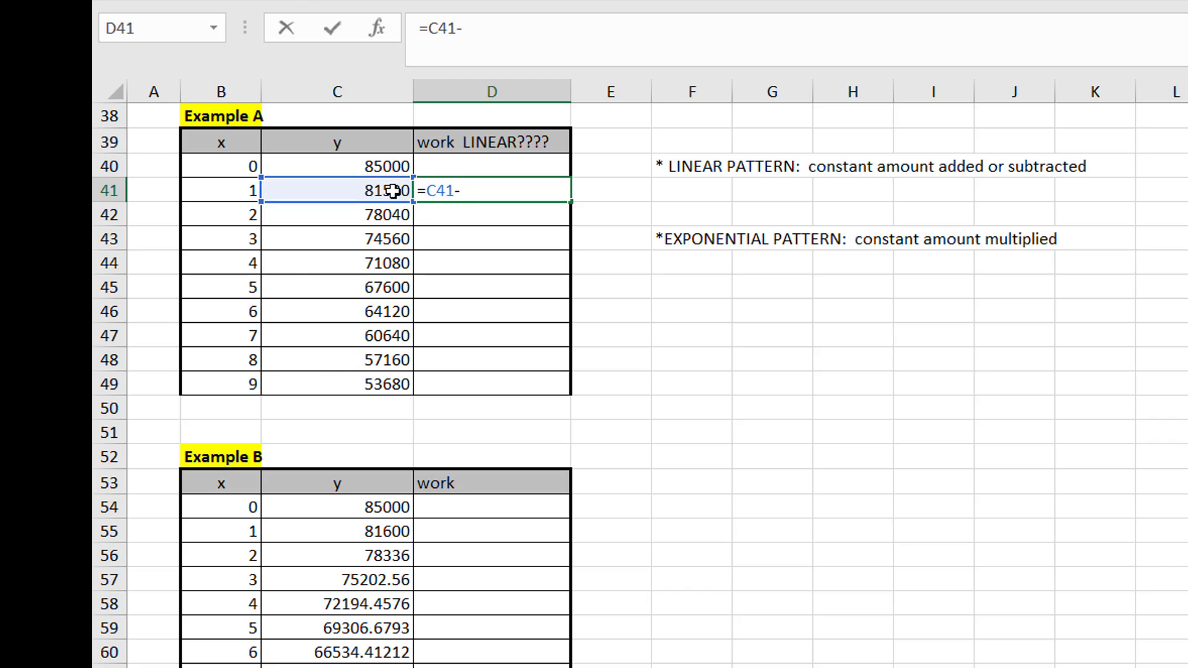
click(370, 167)
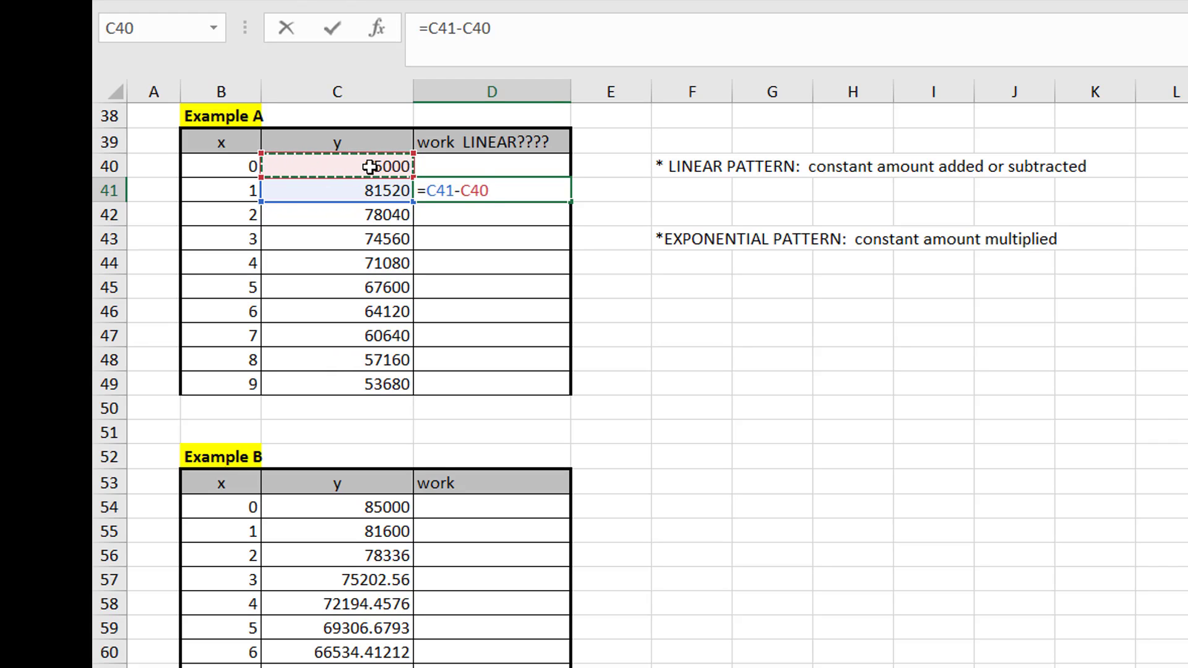
key(Return)
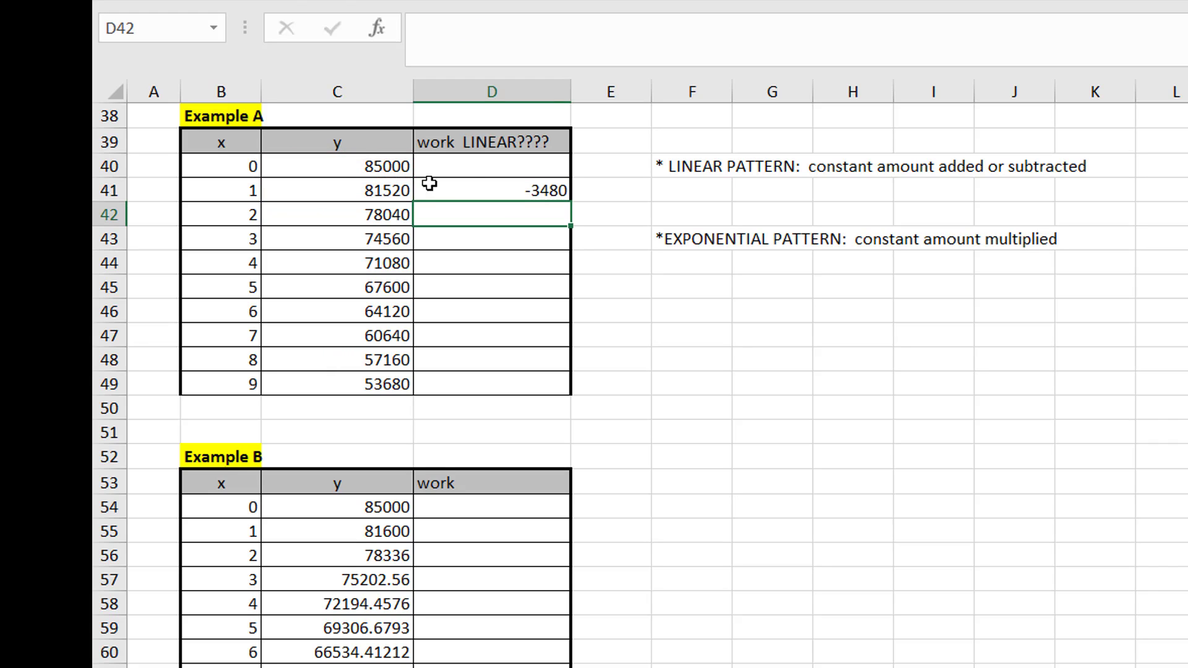
click(473, 186)
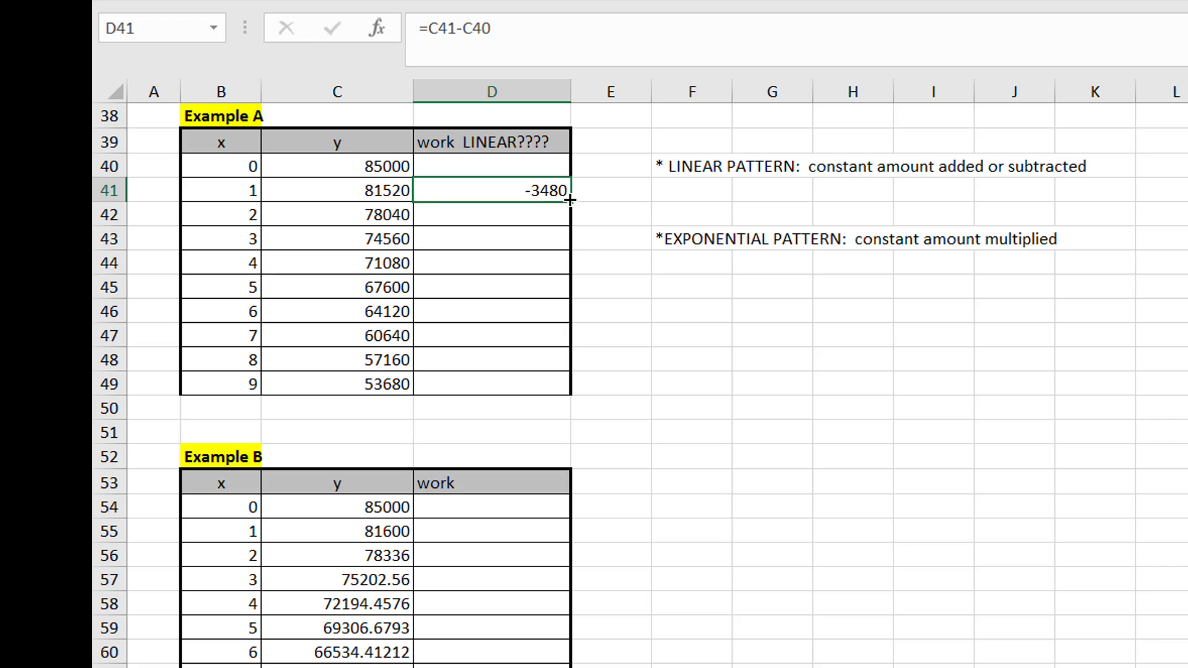
double_click(570, 203)
Inspect which y cells the copied difference formulas in D42 and D43 refer to
click(537, 214)
double_click(537, 214)
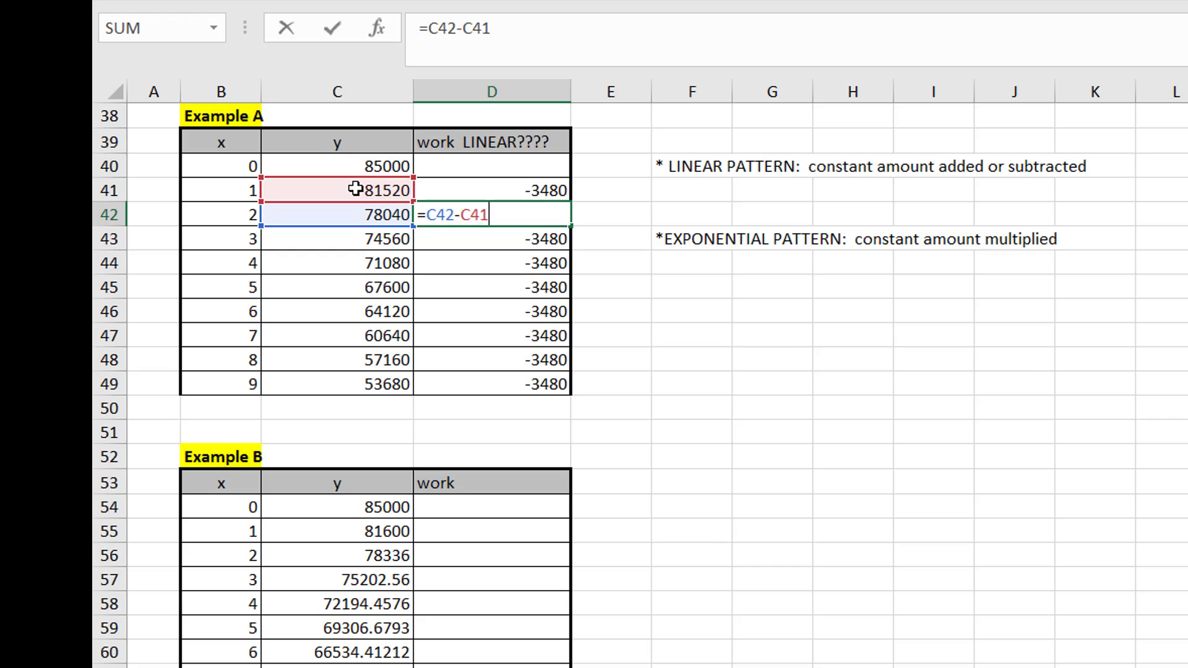
key(Return)
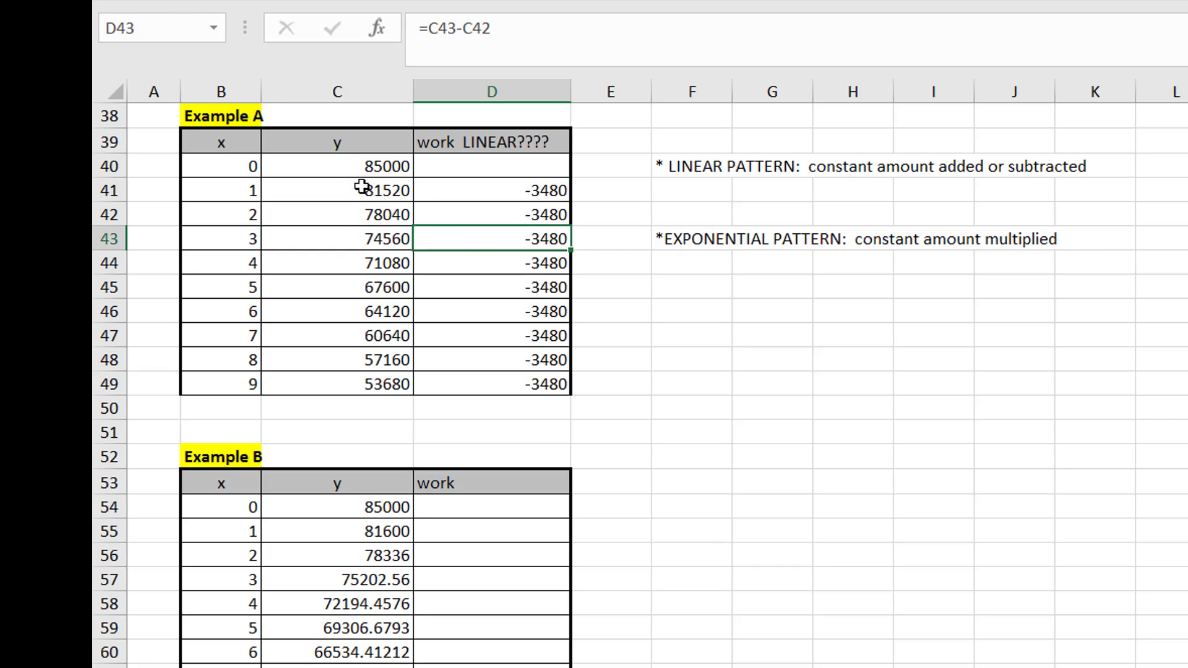
double_click(457, 232)
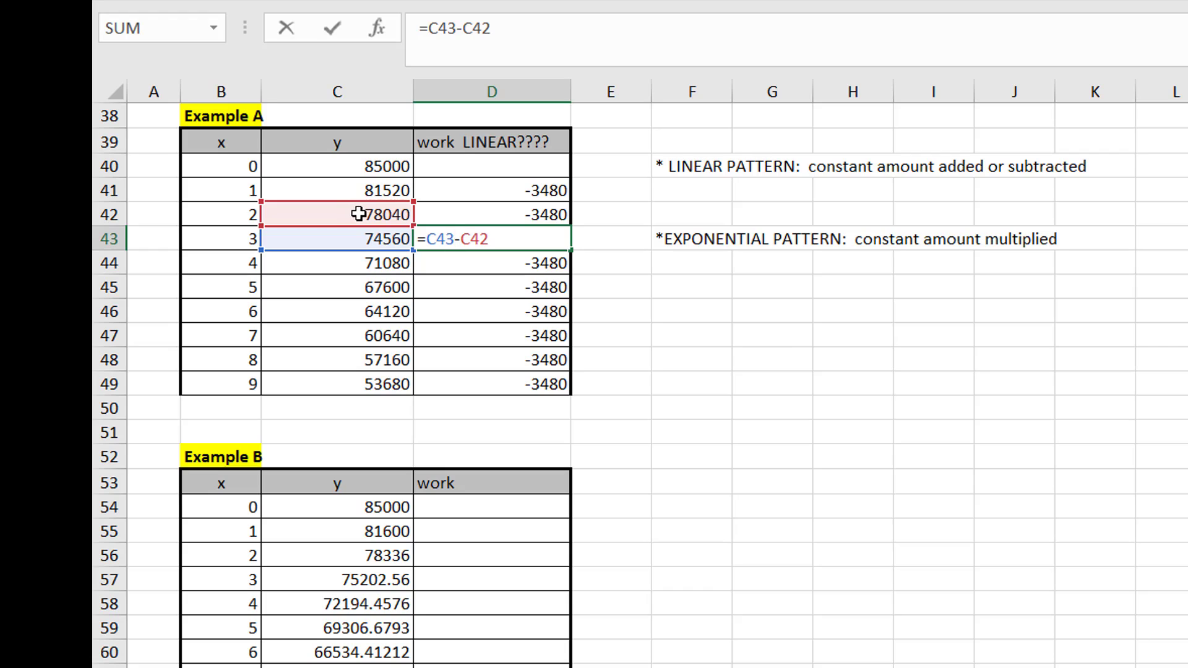
key(Return)
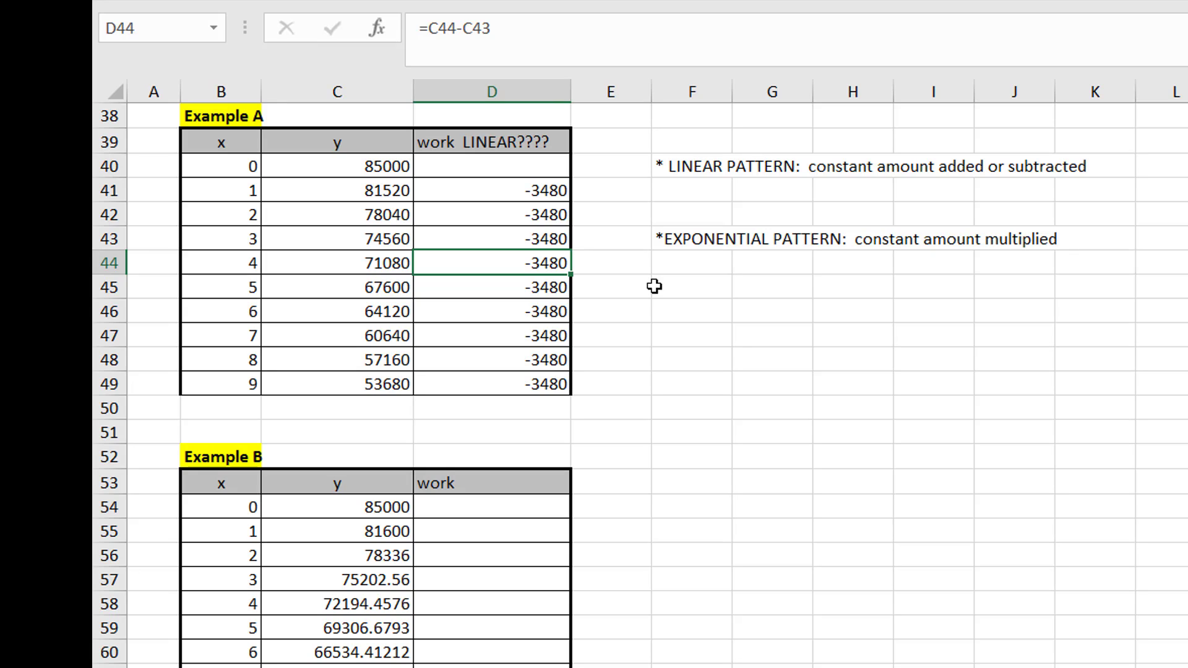
Enter "This is a linear pattern. Every time x increases by 1 unit, we subtract 3480 from the y-value" in G41 and color it red
click(763, 190)
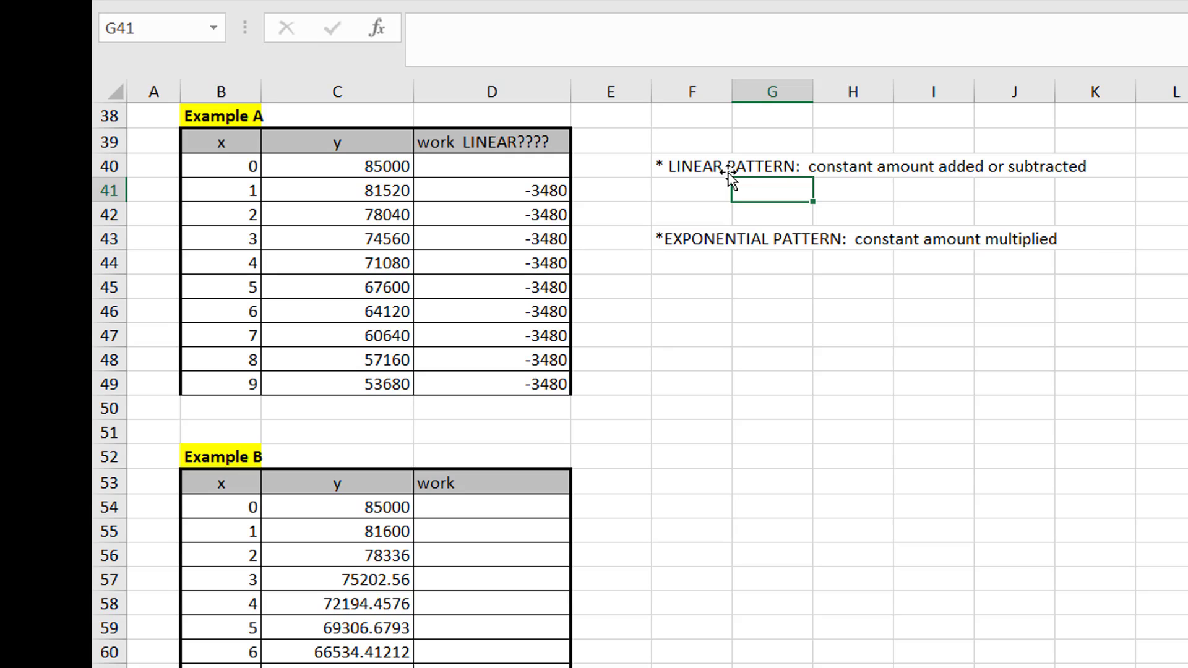
text(This is a li)
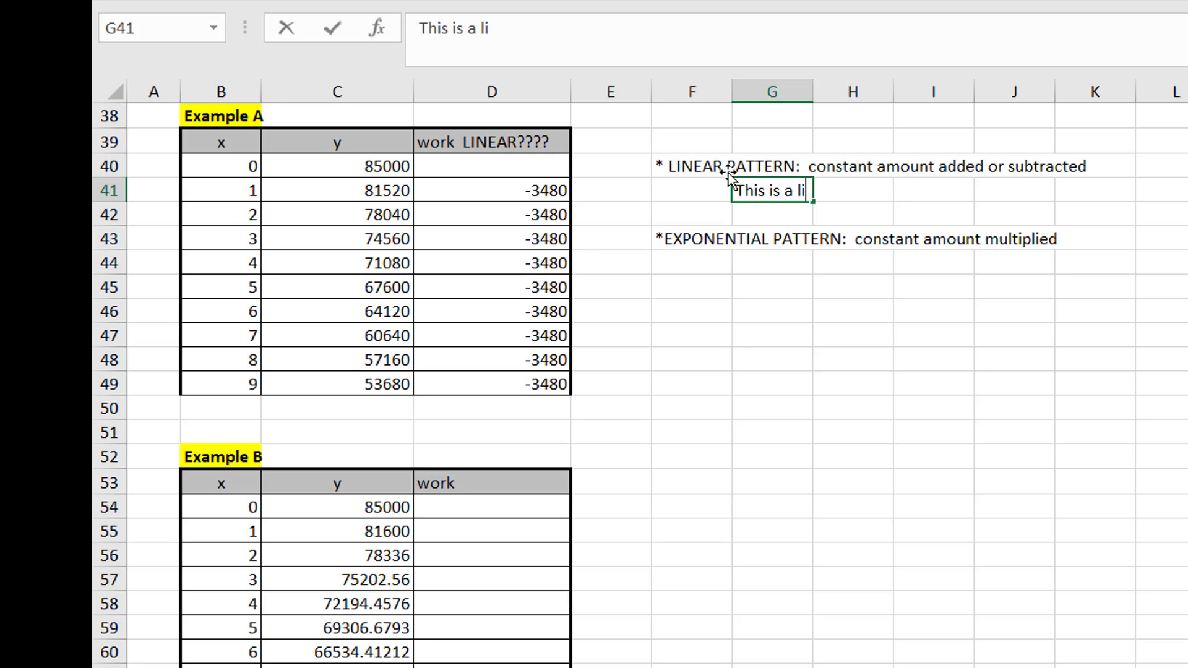
text(near patt)
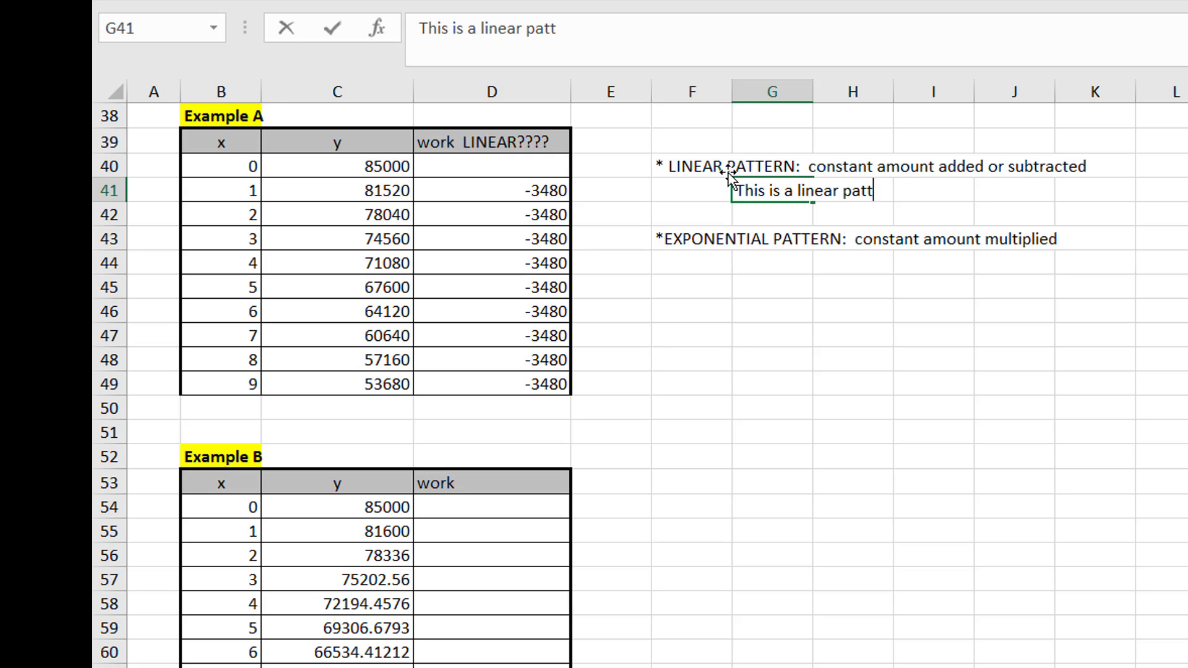
text(ern.  Every time x incre)
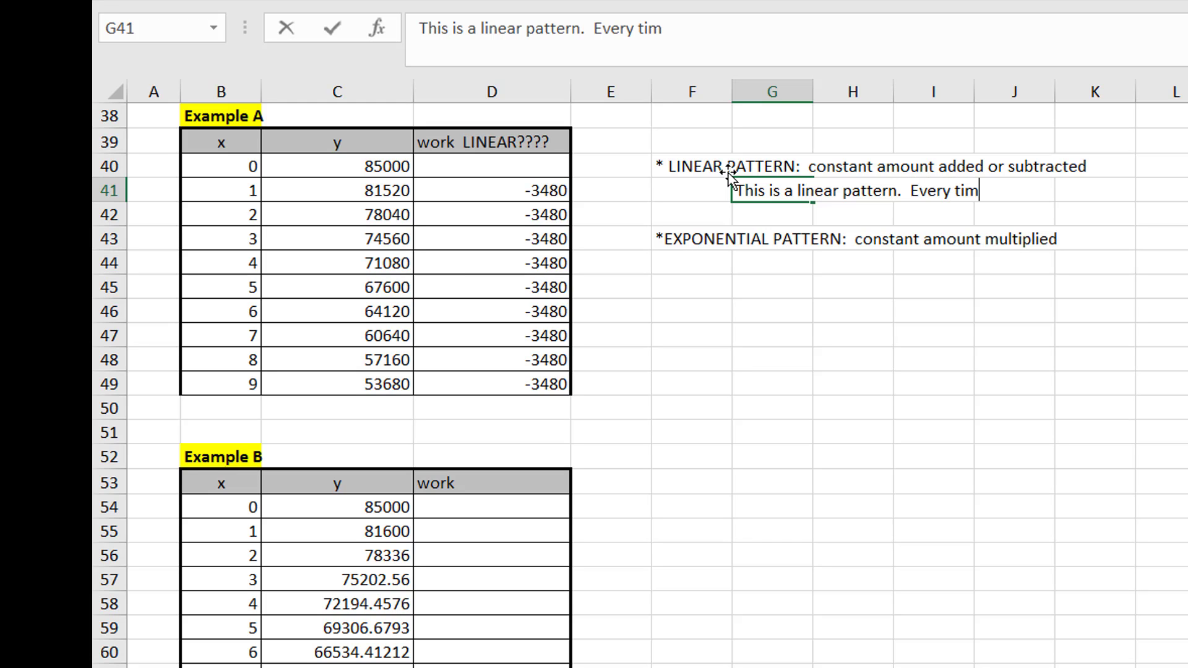
text(ases by 1 unit,)
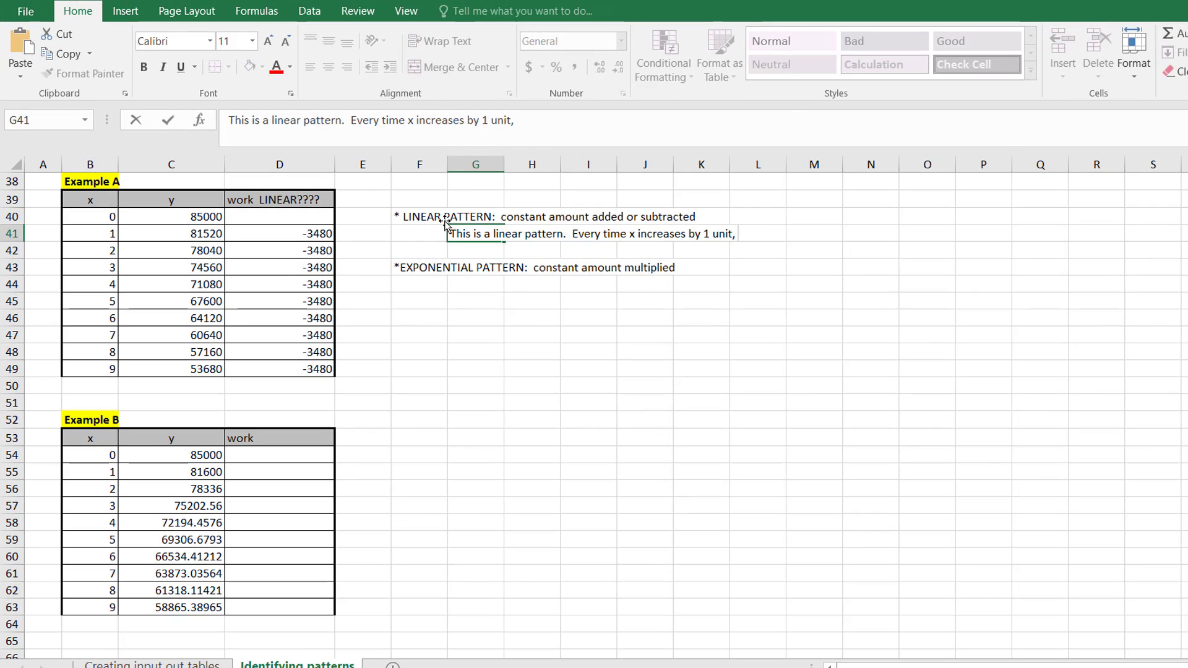
text( we subt)
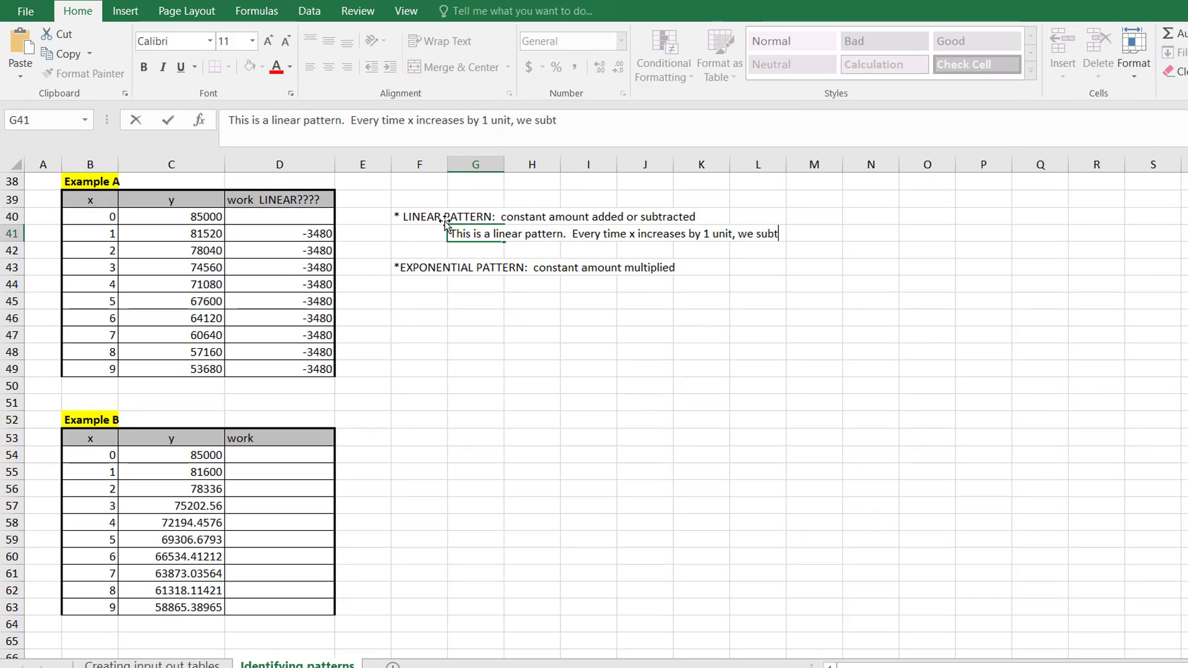
text(ract 3480 from the )
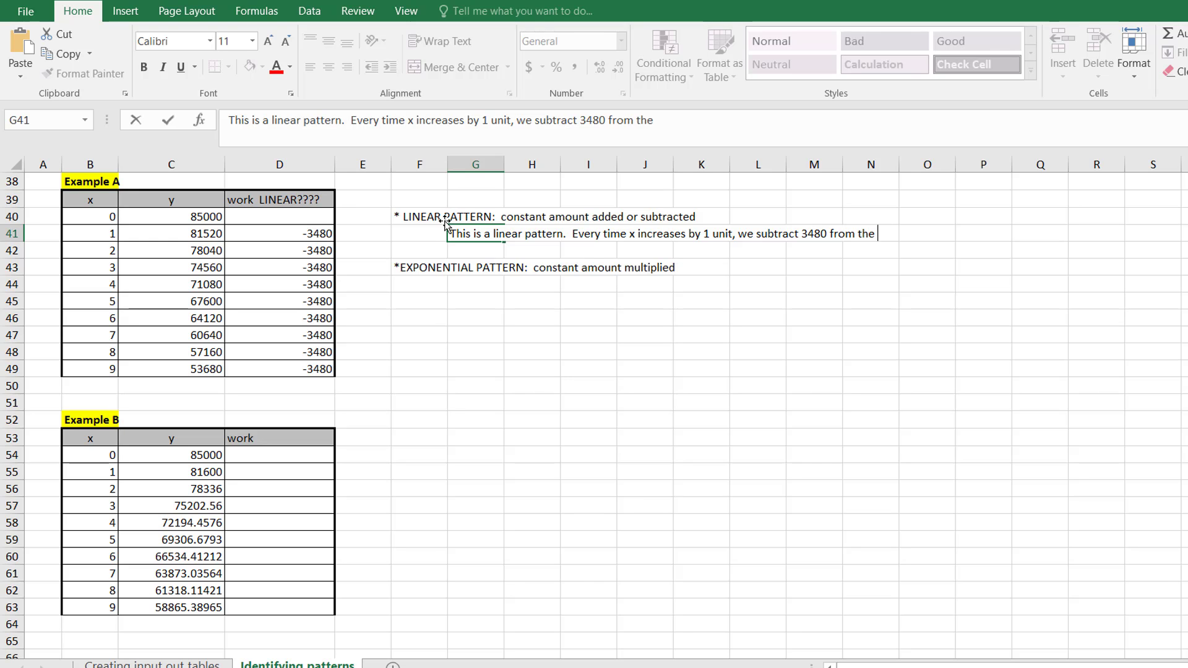
text(y-value)
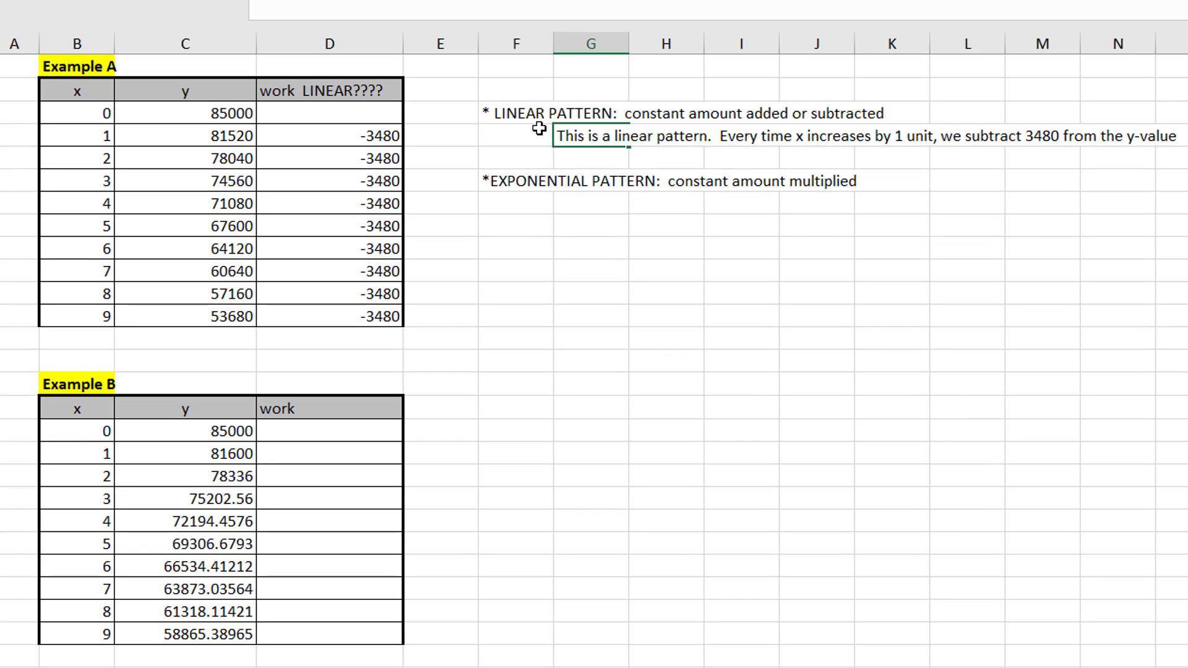
click(427, 233)
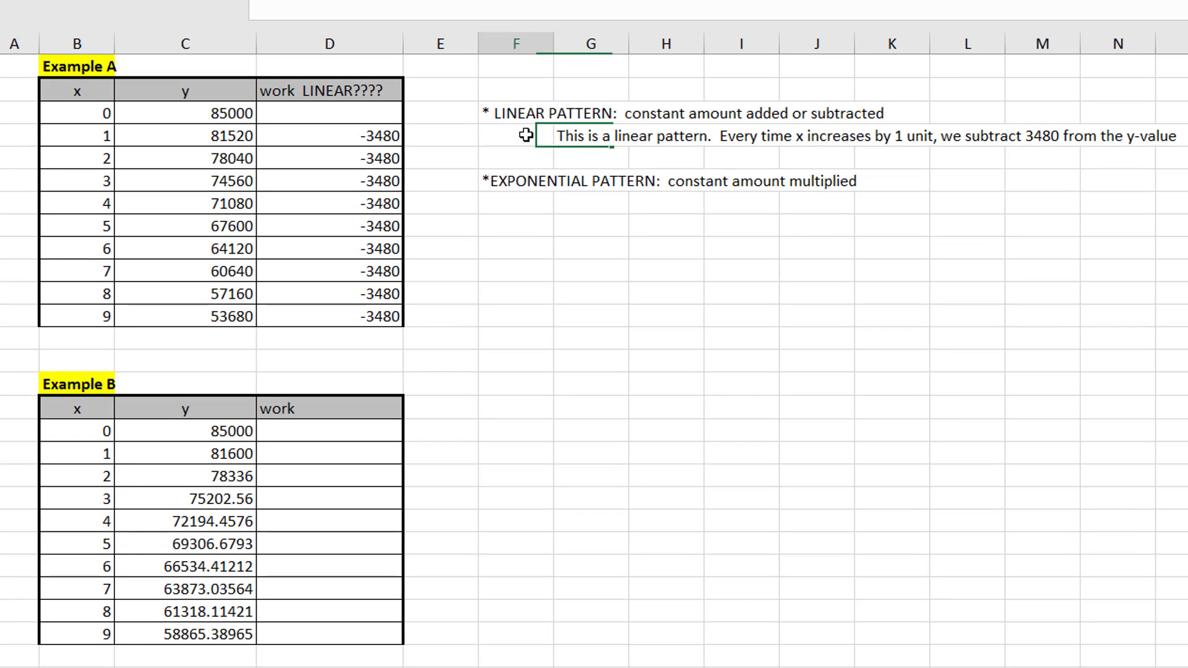
click(578, 135)
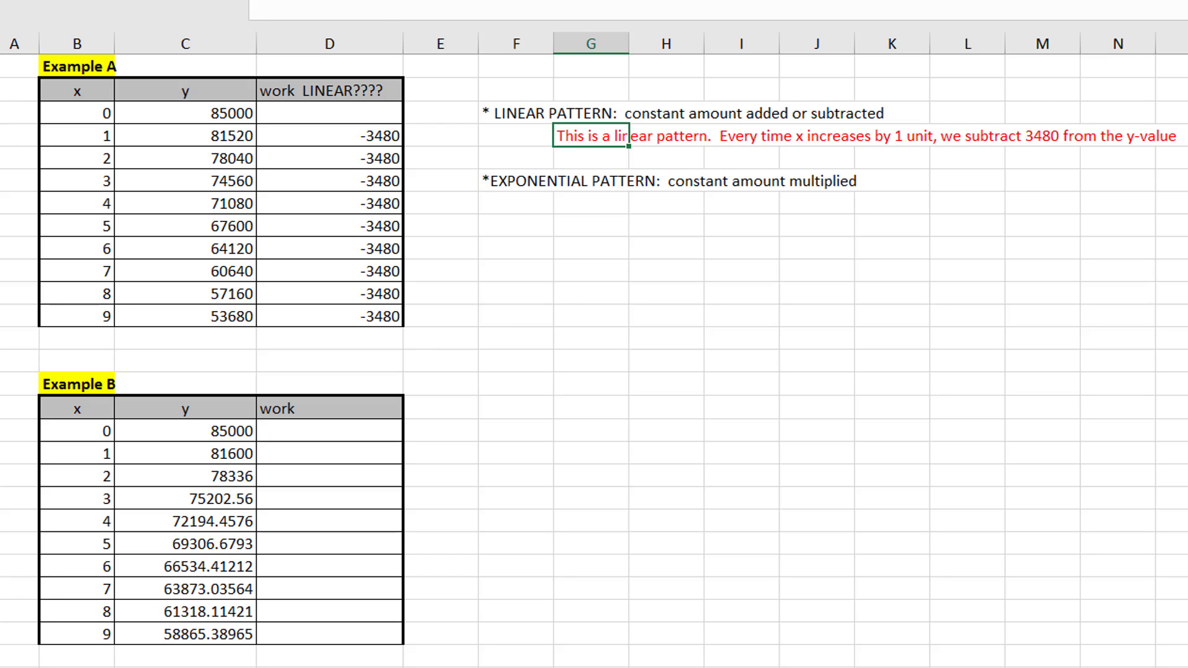
Enter "NOT exponential" in G44 beneath the exponential pattern rule for Example A
double_click(596, 211)
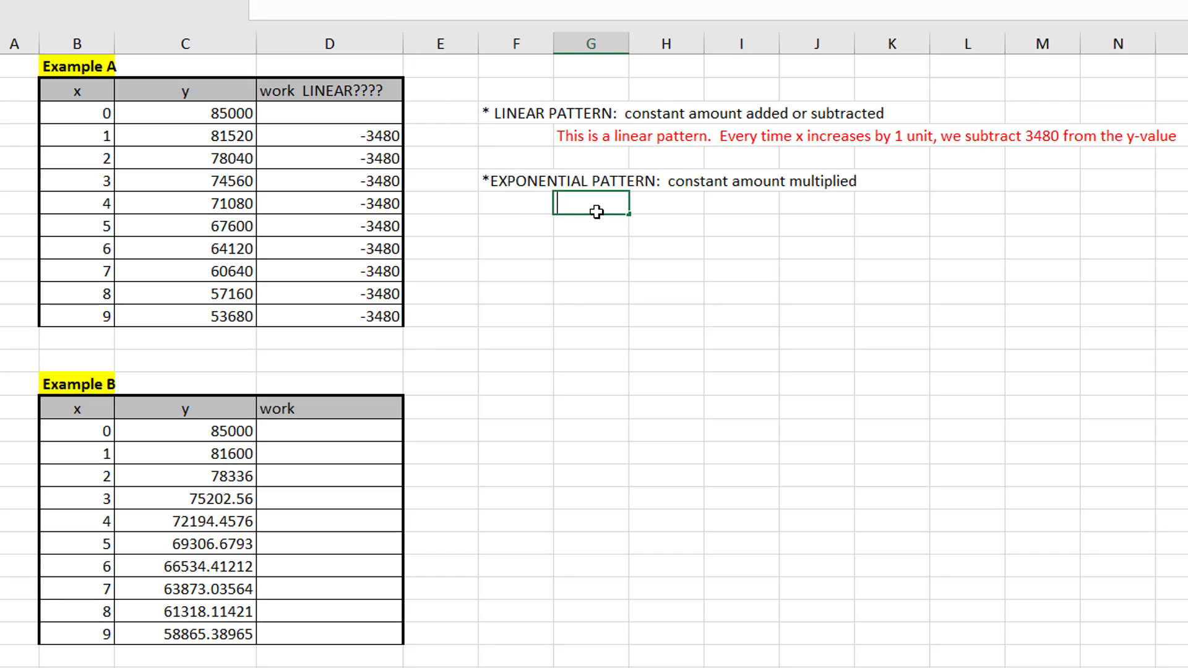
text(NOT exponential)
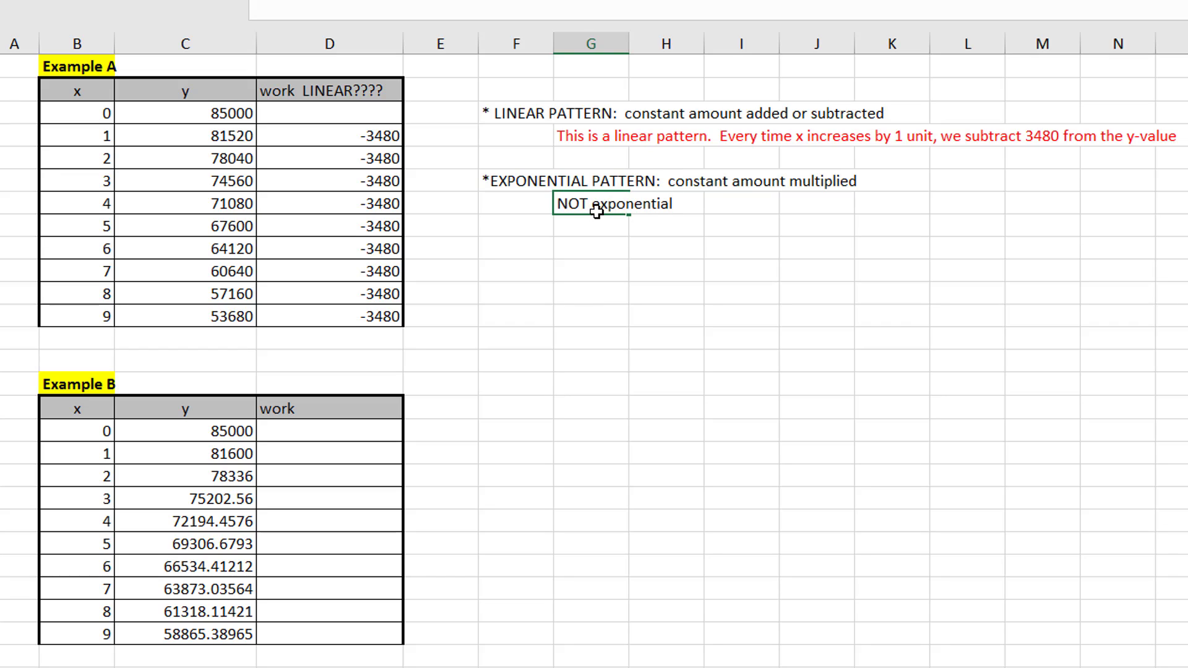
key(Return)
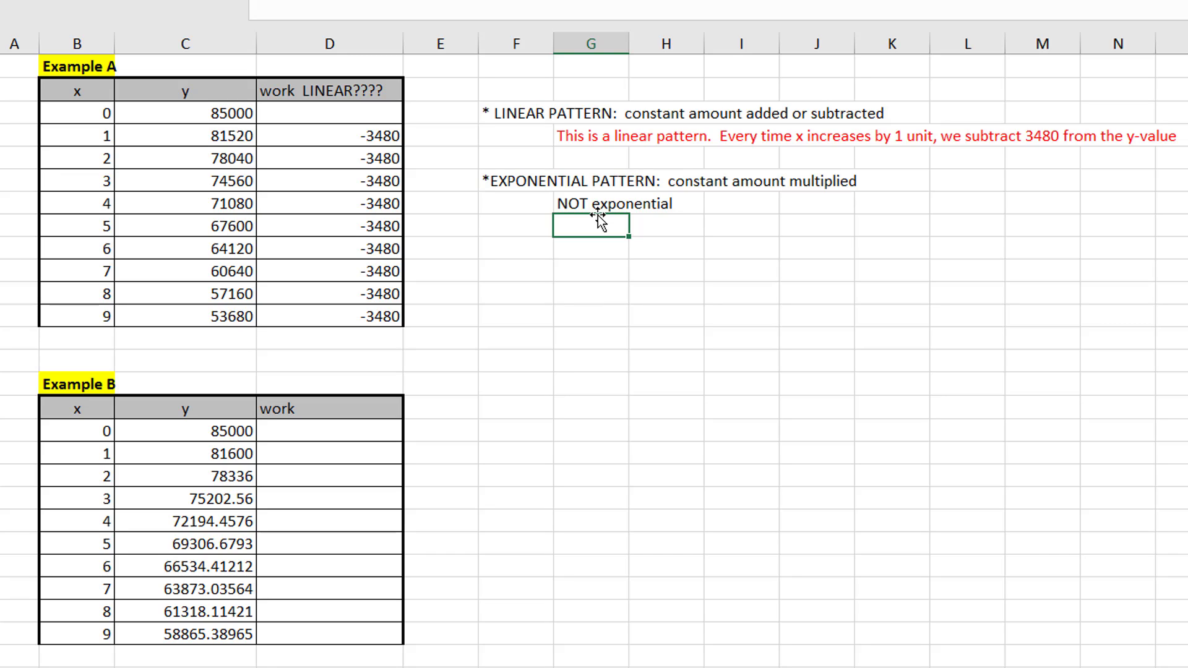
click(579, 129)
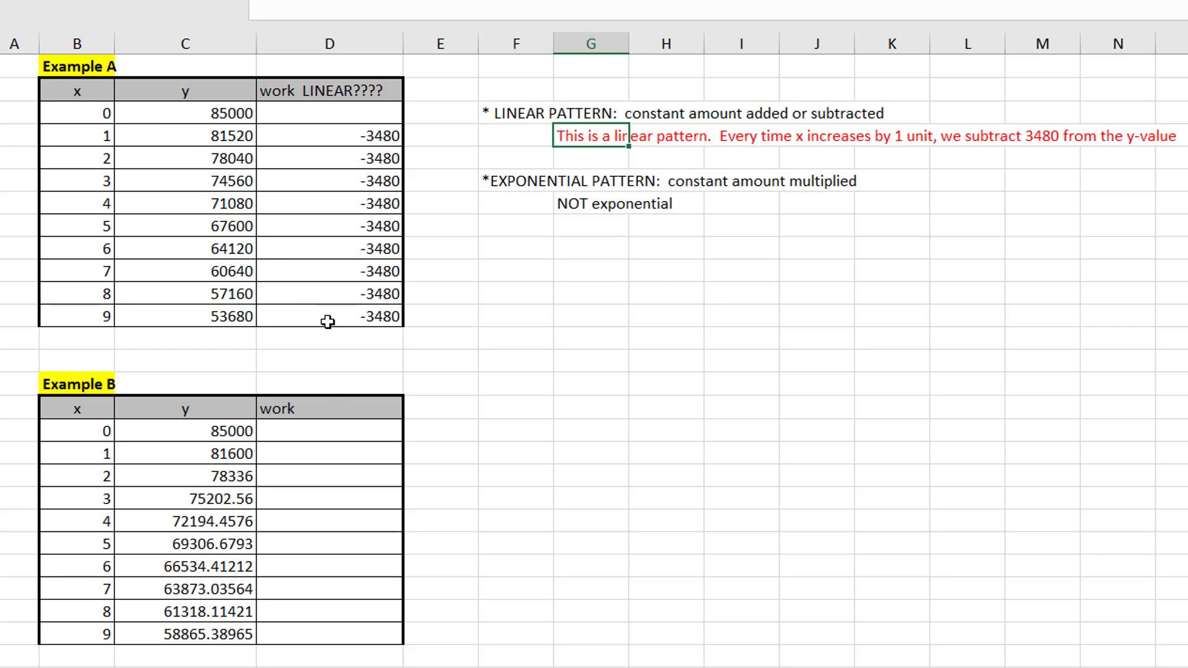
Extend Example B's work header in D53 to read "work LINEAR????"
click(313, 431)
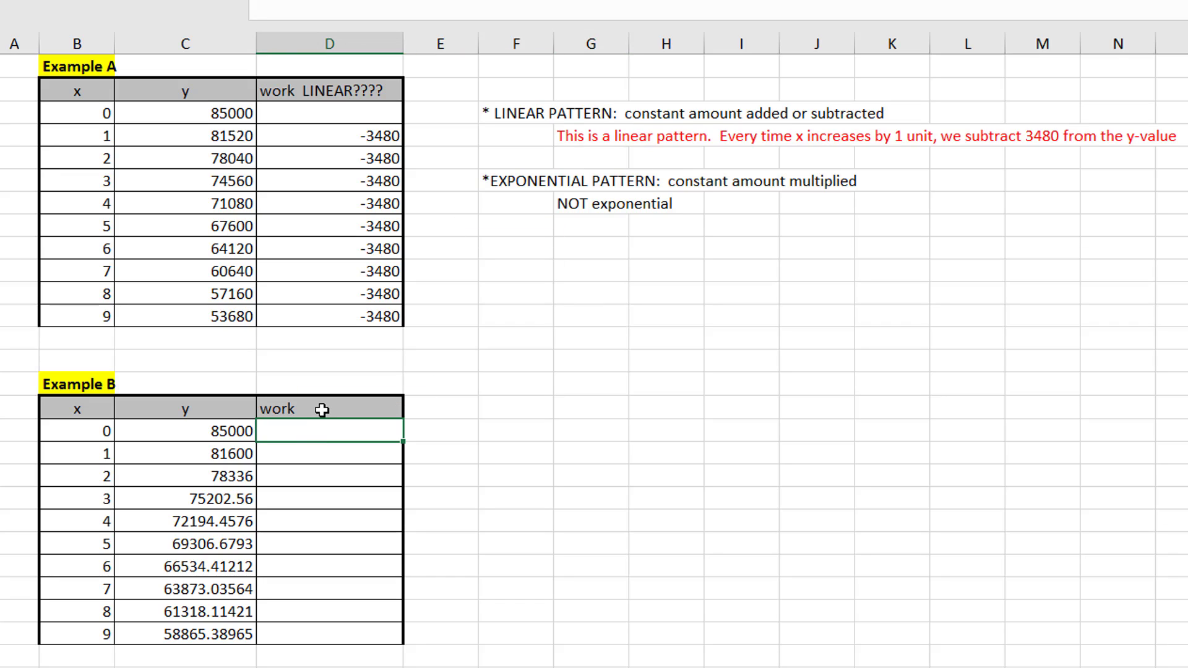
double_click(322, 410)
text(LINEAR)
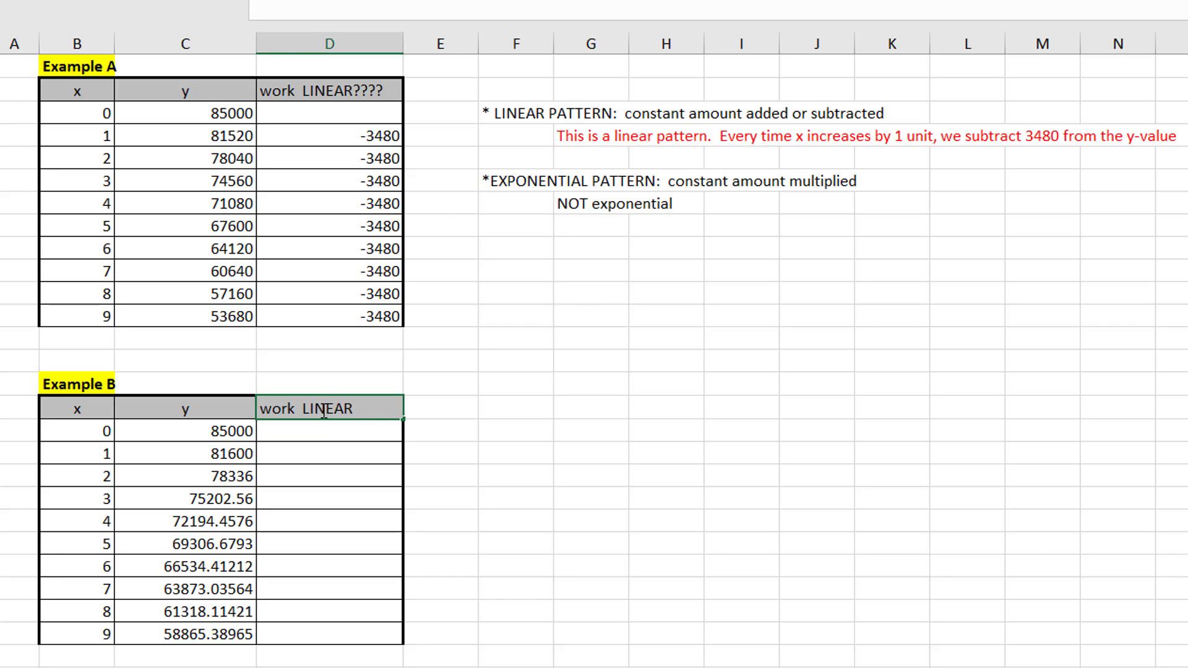
text(????)
key(Return)
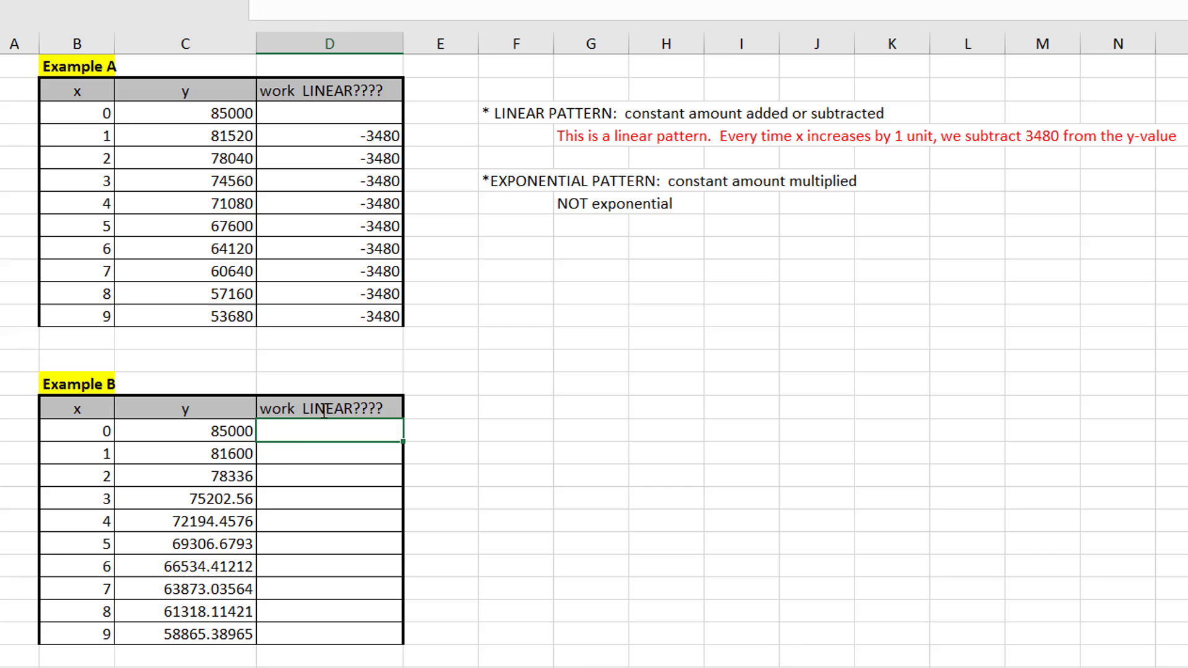
Enter the difference formula =C55-C54 in D55 and fill it down to the last row of Example B
click(281, 452)
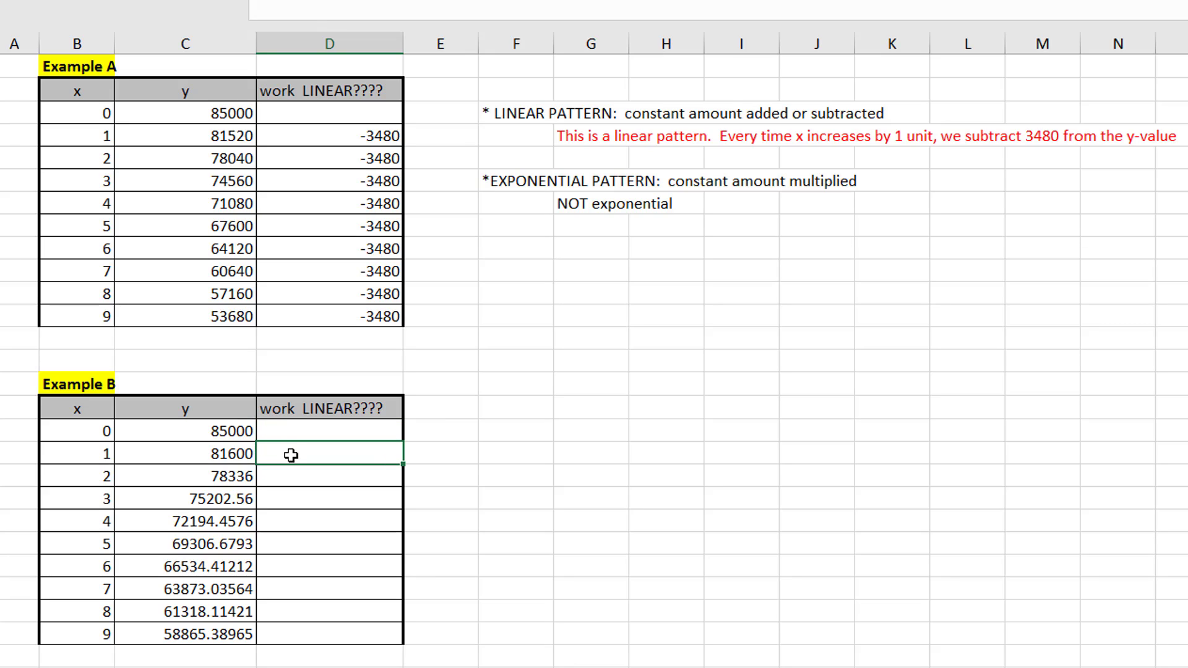
text(=)
click(212, 456)
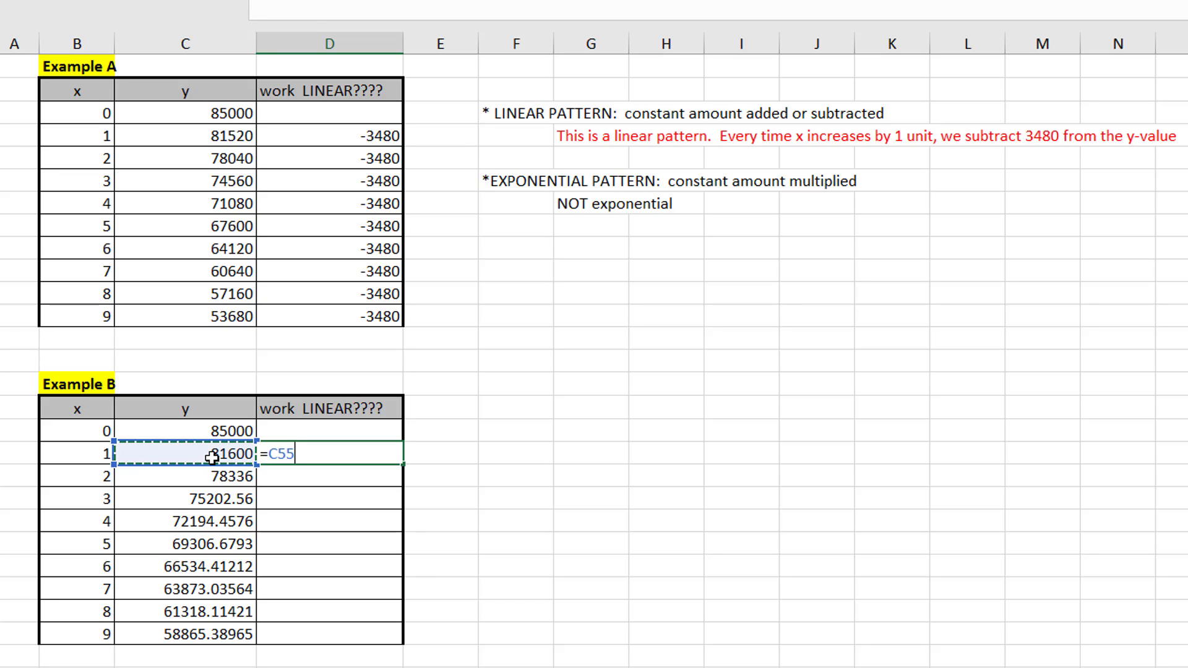
text(-)
click(211, 431)
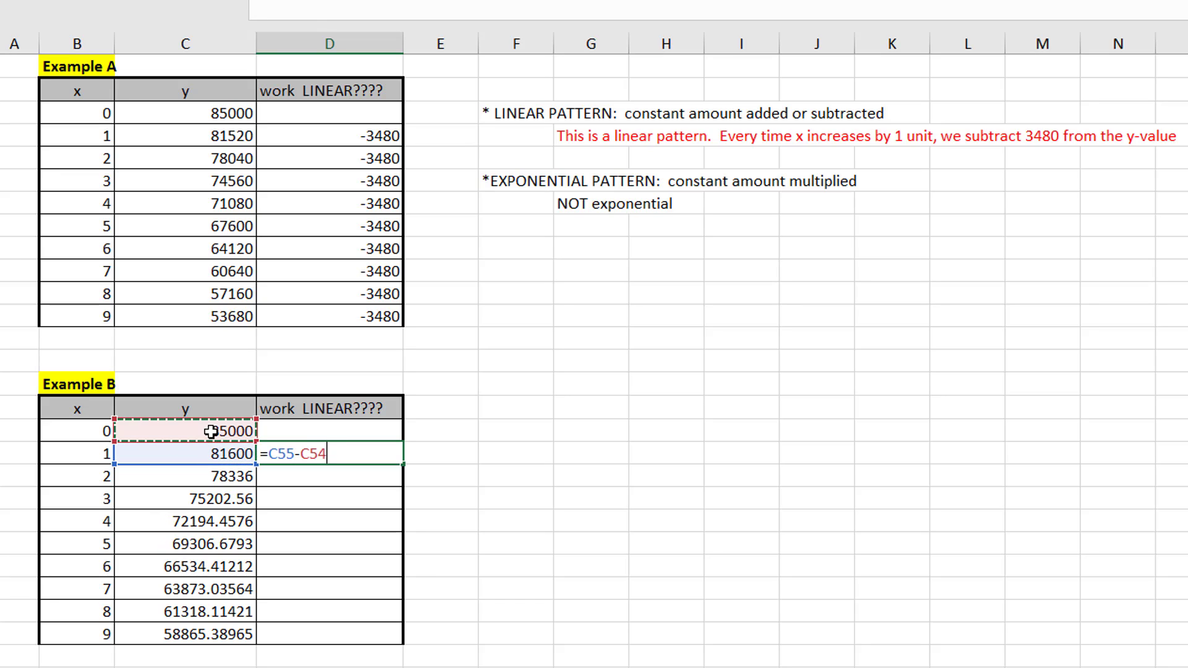
key(Return)
click(285, 451)
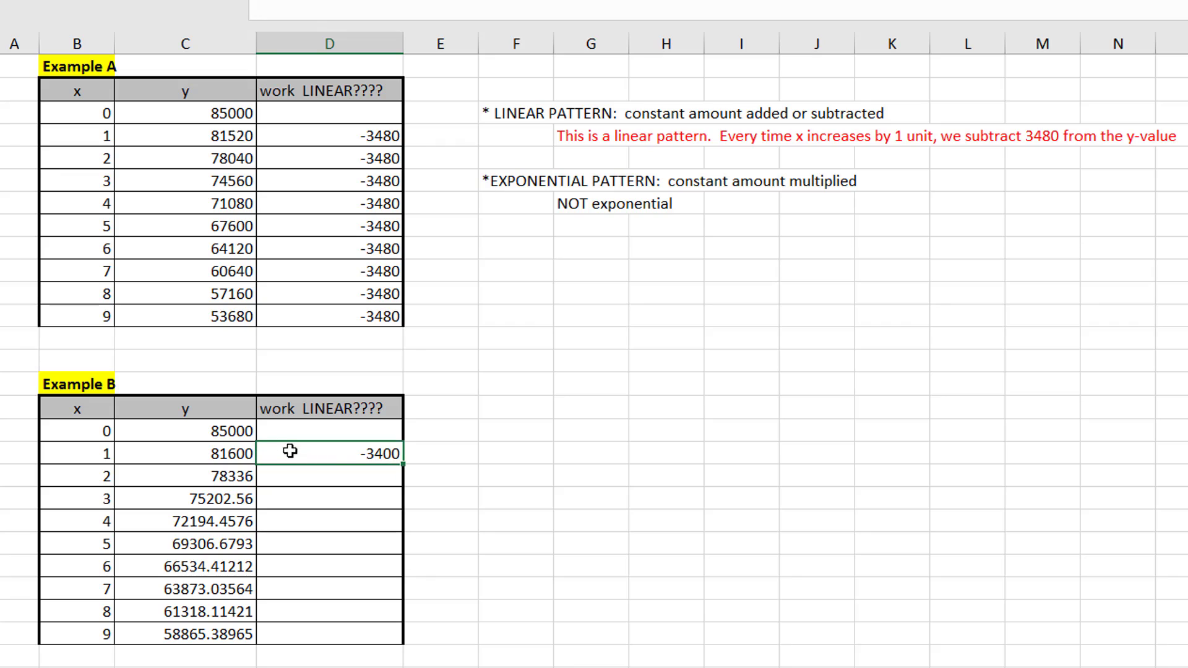
double_click(405, 463)
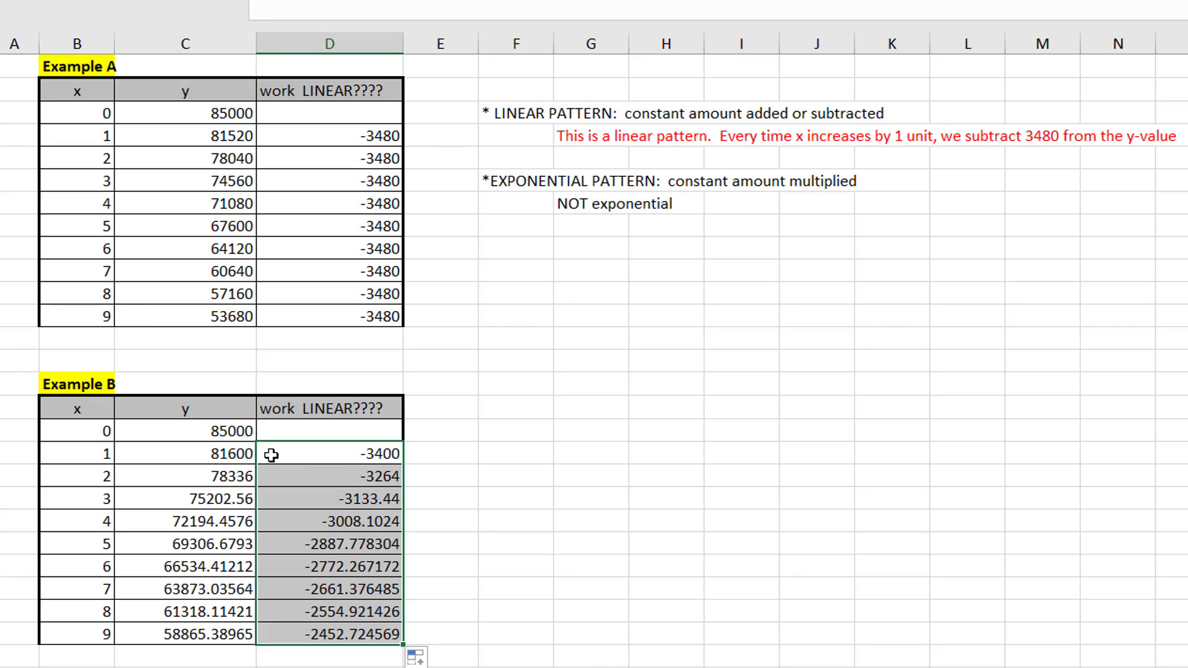
Examine how y changes in Example B as x goes from 0 to 3, comparing the differences in D55:D57
click(99, 432)
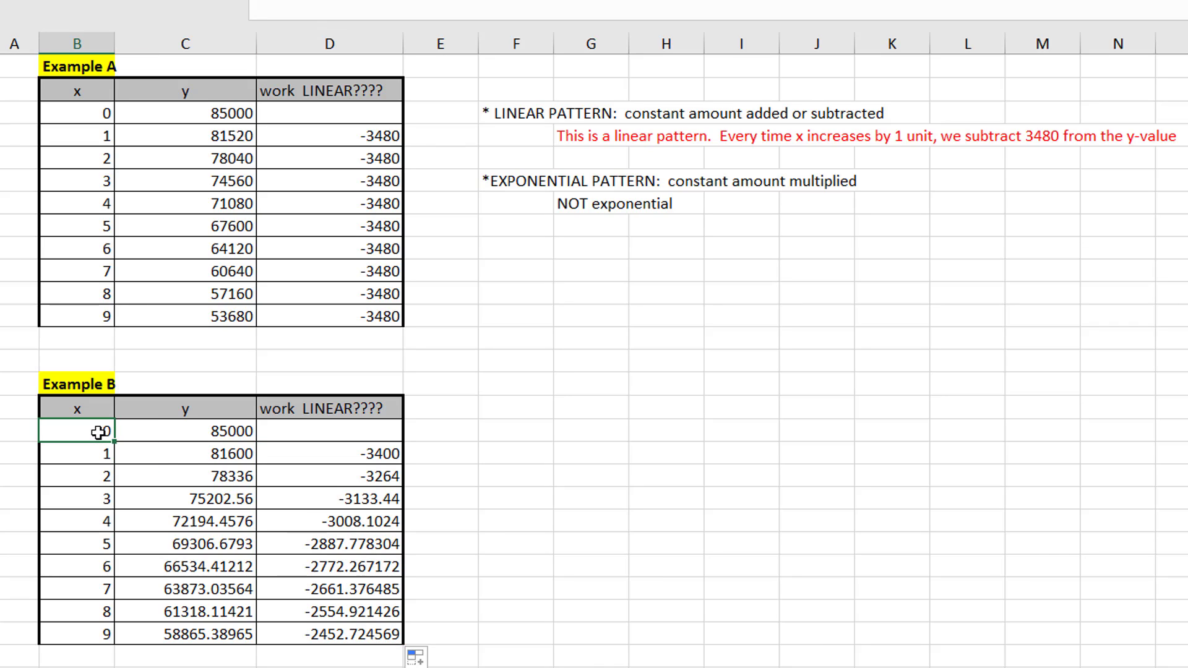
click(97, 453)
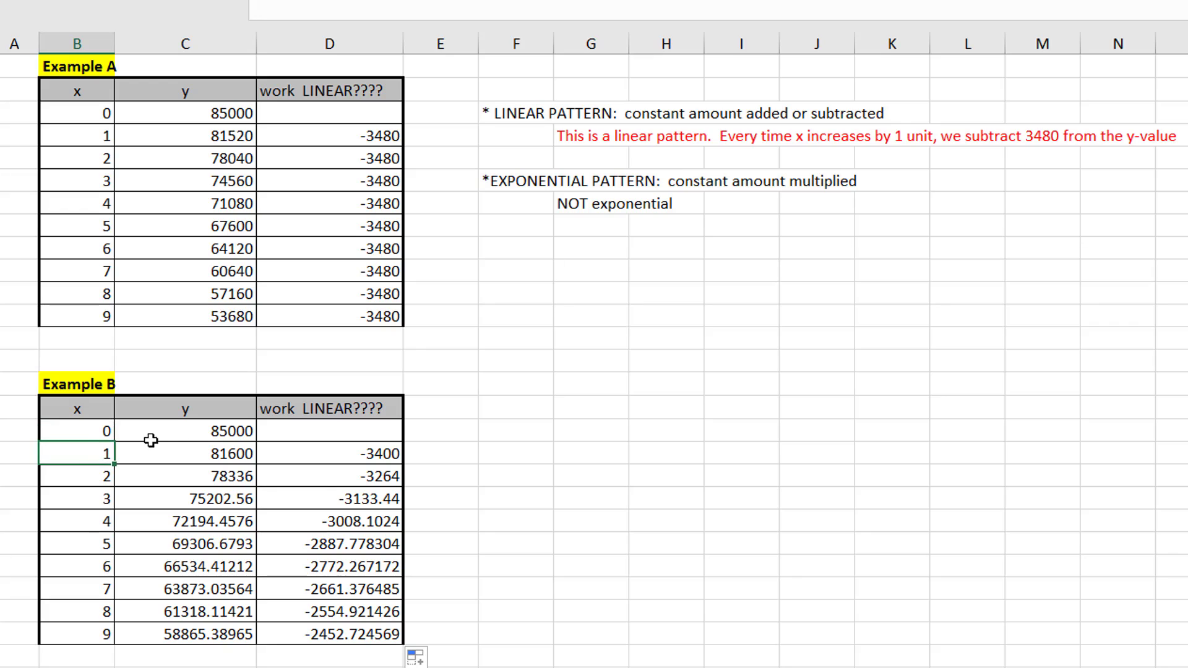
click(321, 456)
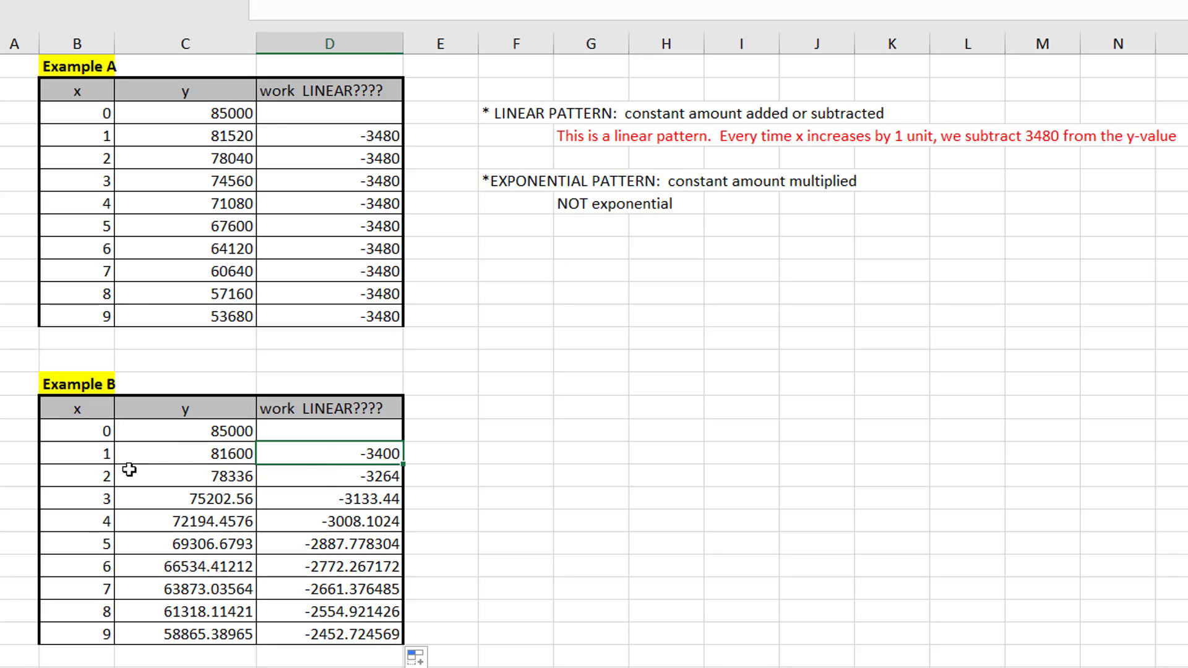
click(104, 462)
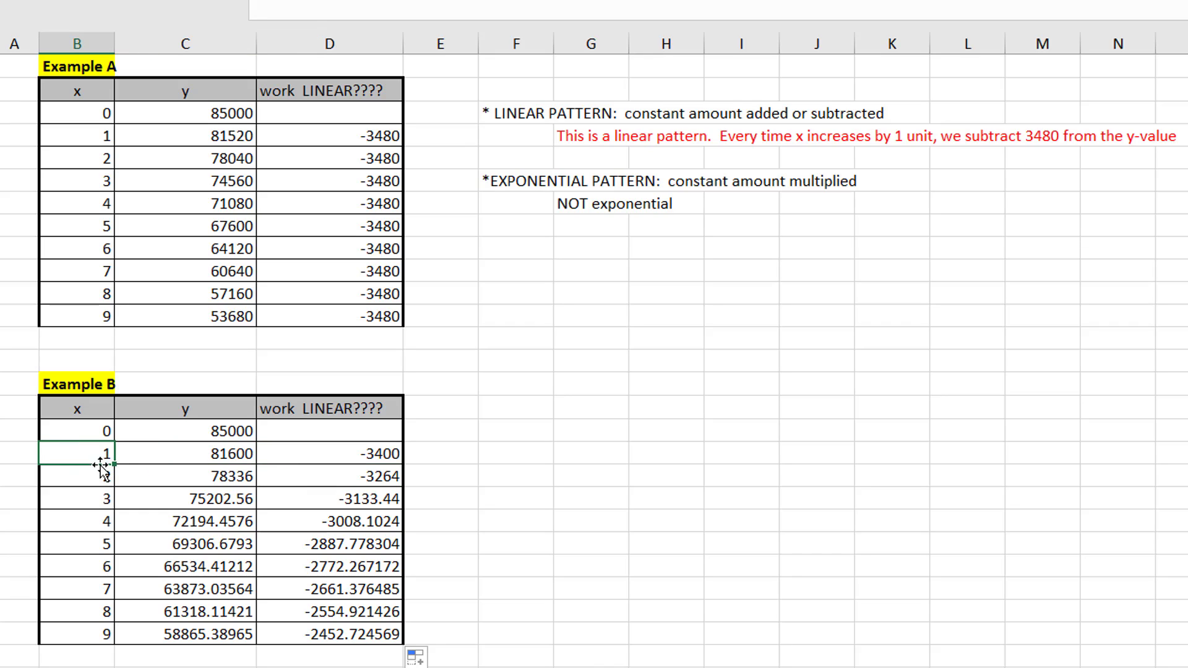
click(103, 476)
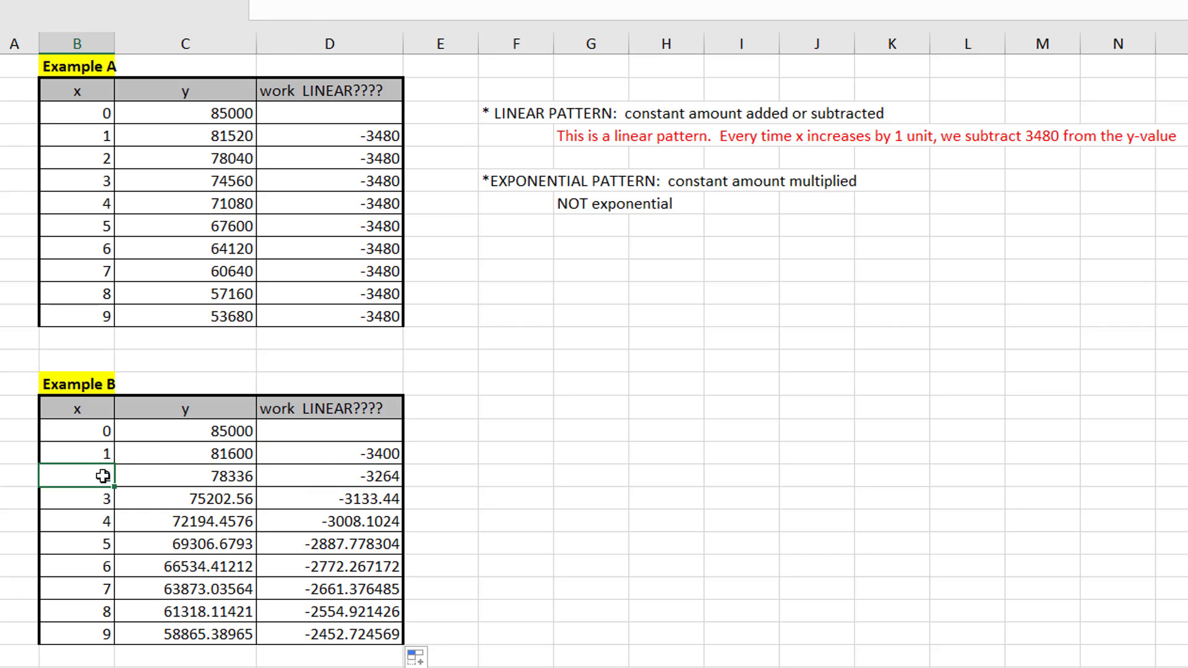
click(328, 470)
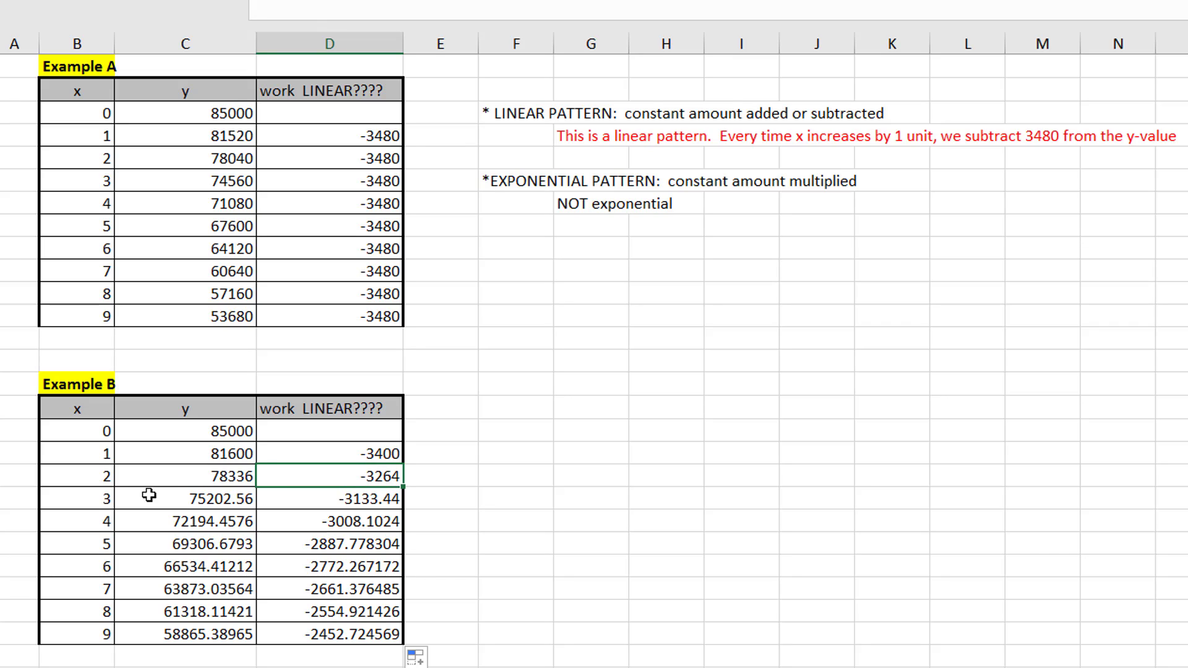
click(103, 482)
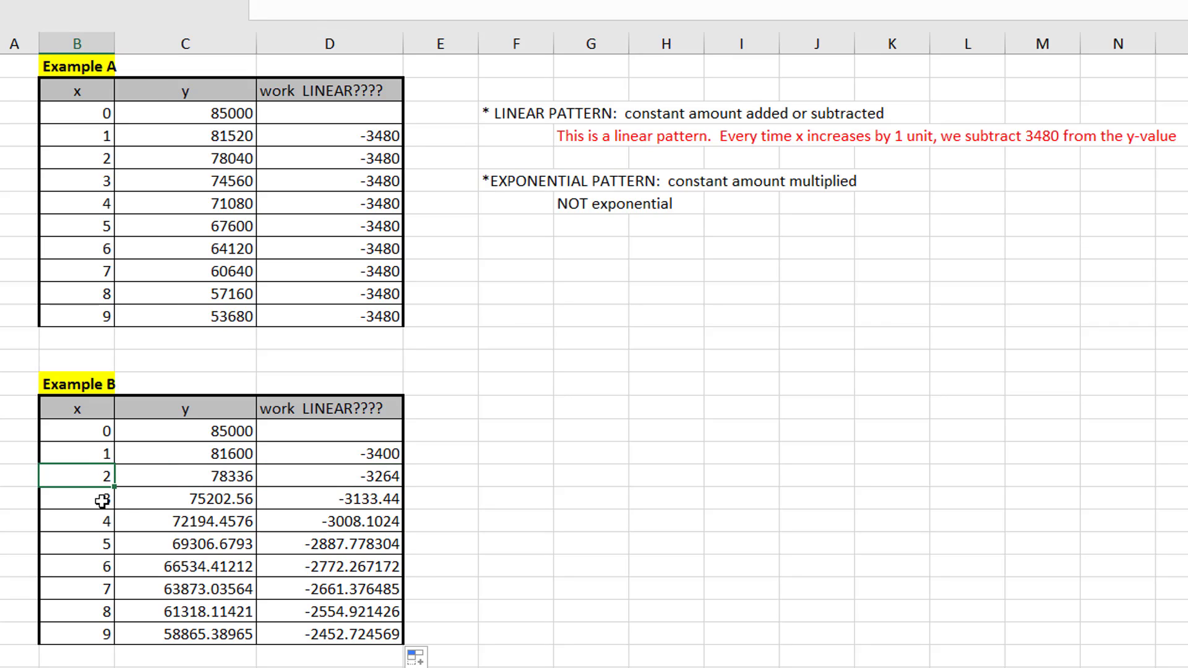
click(102, 498)
click(357, 506)
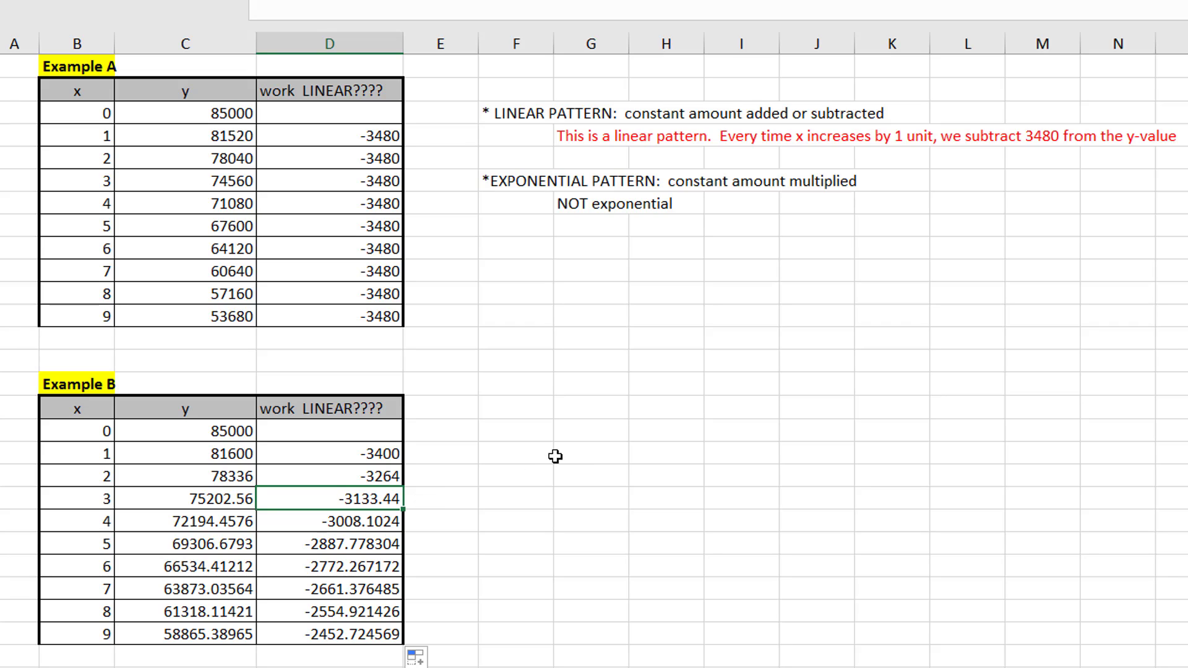
Enter the conclusion "NOT LINEAR because we are not subtracting a constant amount" in G55 beside Example B
click(592, 448)
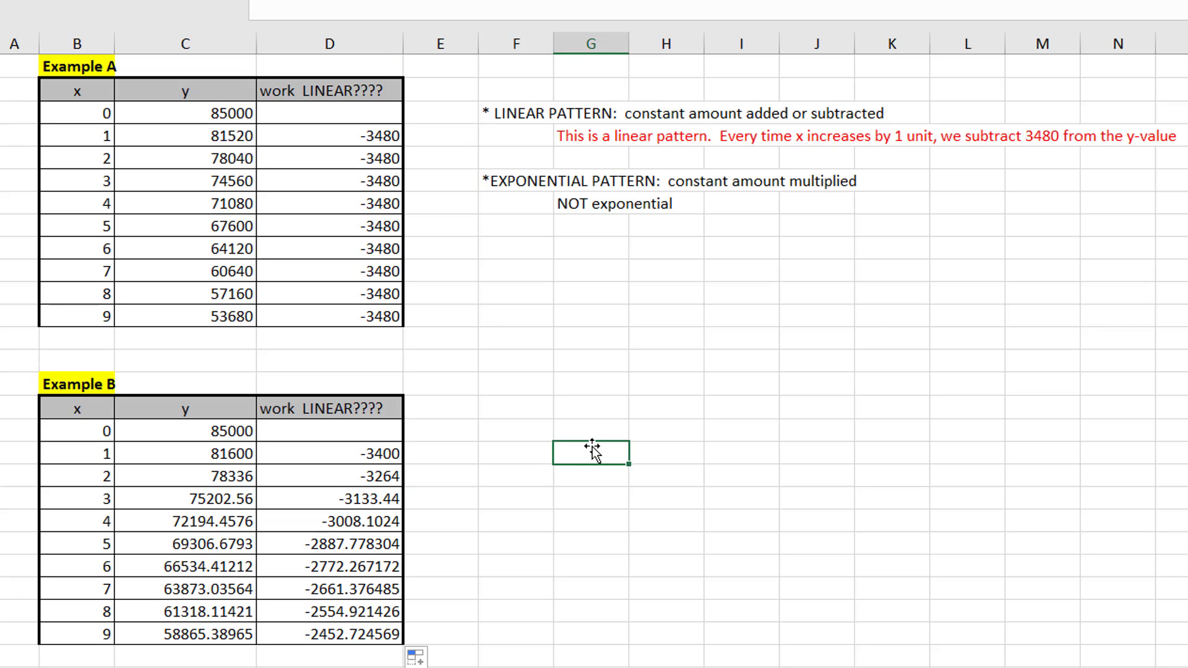
text(NOT LINEAR)
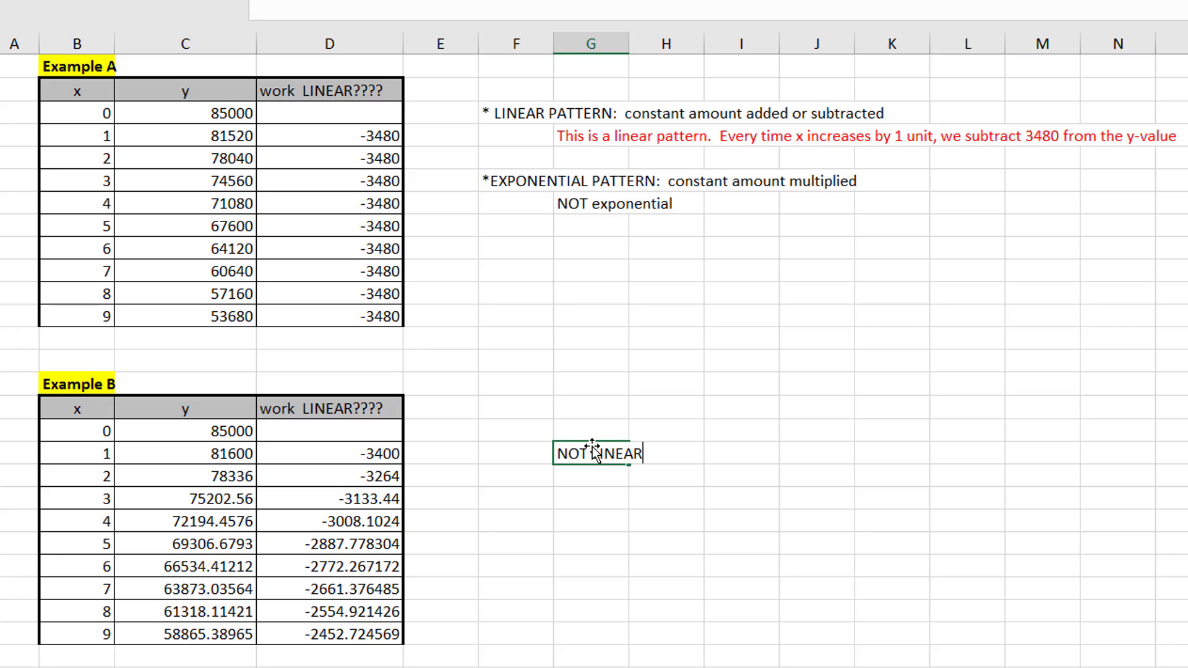
text( because we)
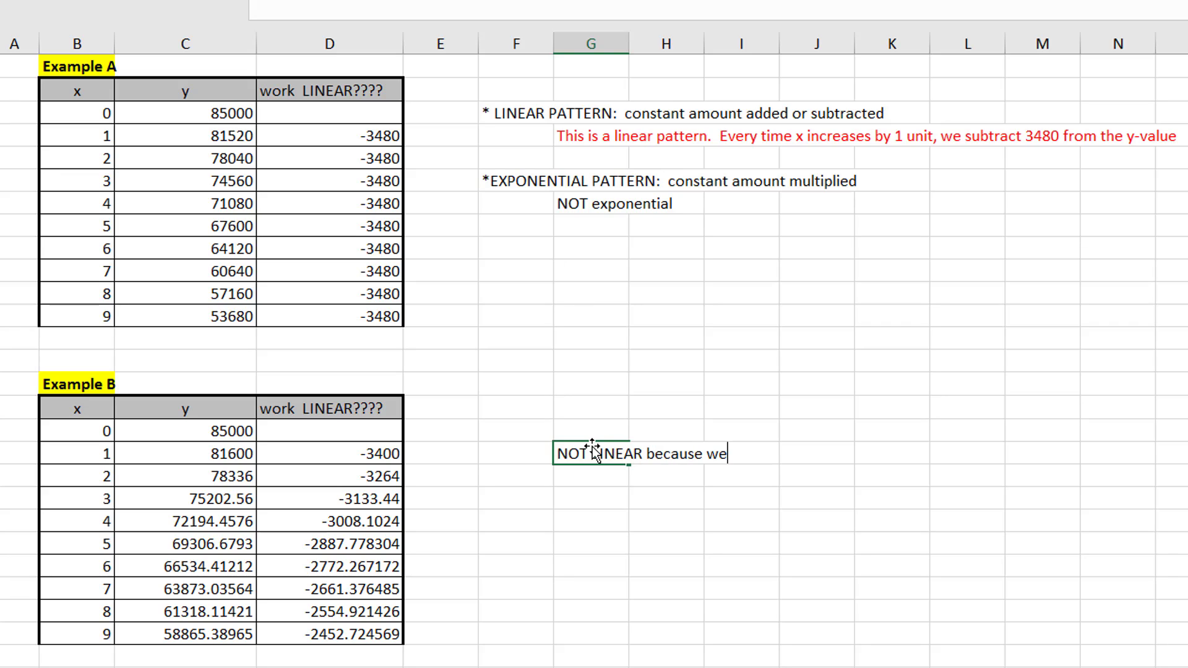
text( are not subtract)
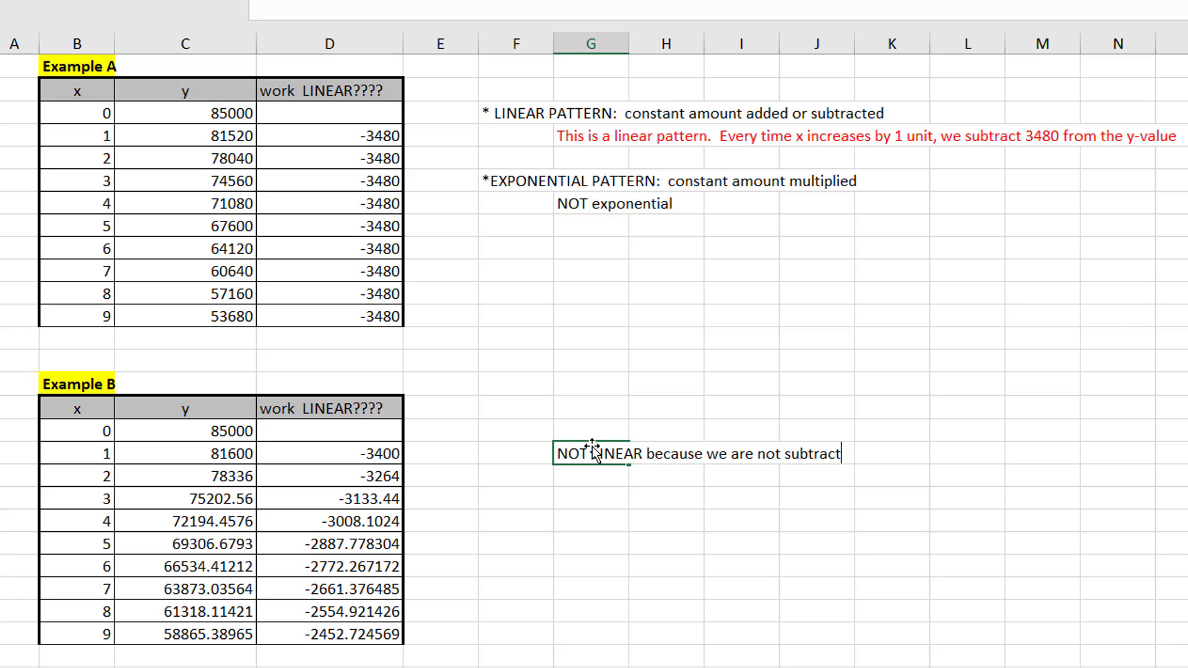
text(ing a constant )
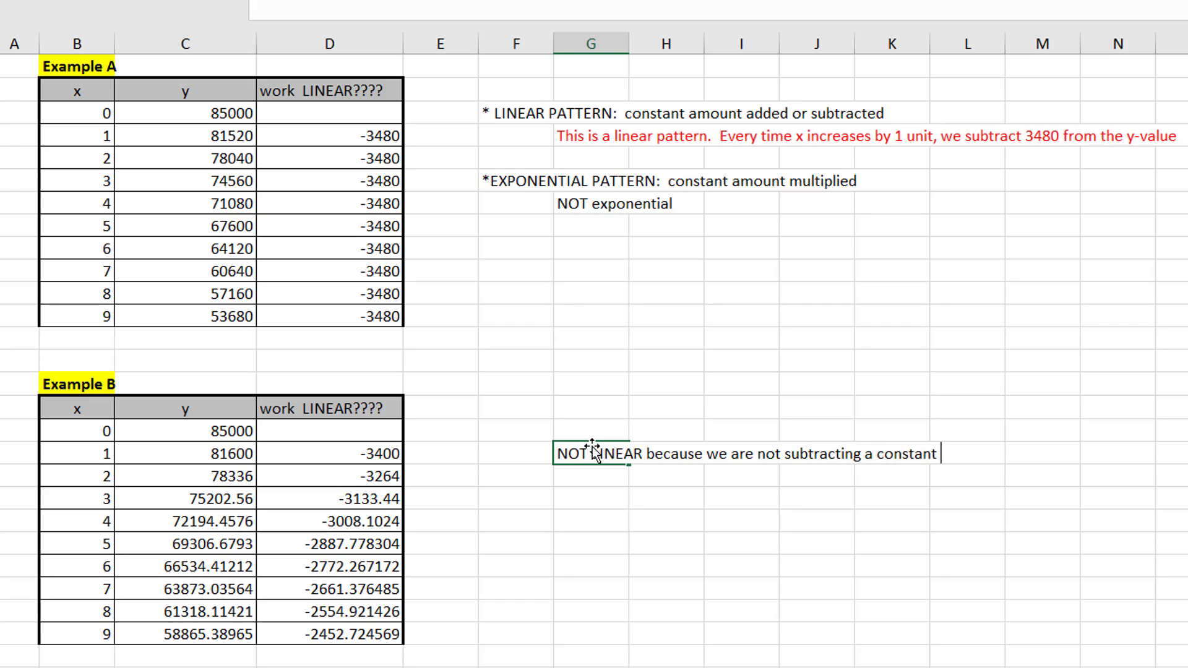
text(amount)
key(Return)
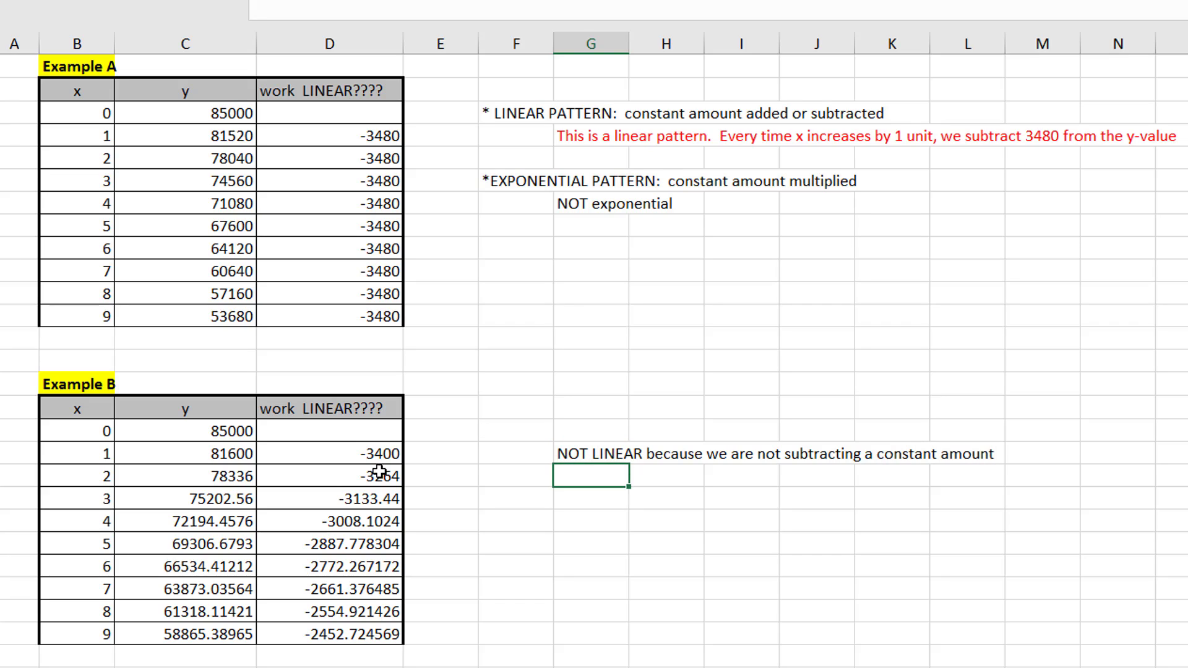
Clear the difference formulas from Example B's work cells D54:D63
drag(372, 431, 365, 498)
drag(360, 555, 361, 631)
key(Delete)
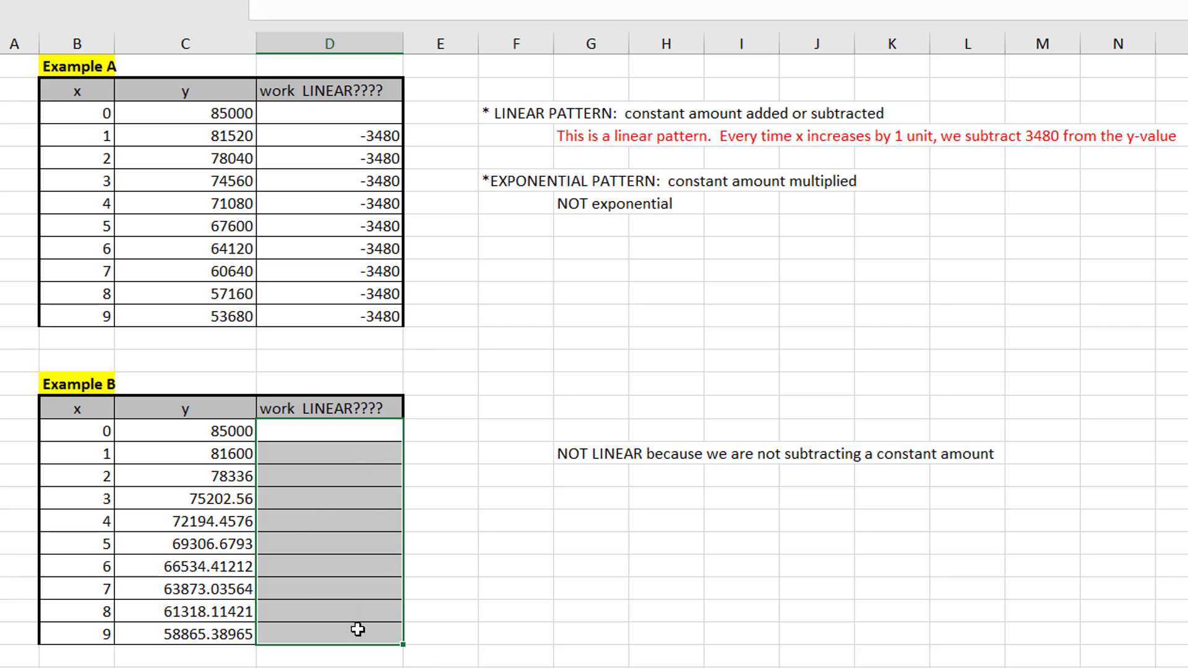
Change Example B's work header in D53 to read "work EXPONENTIAL???"
click(380, 407)
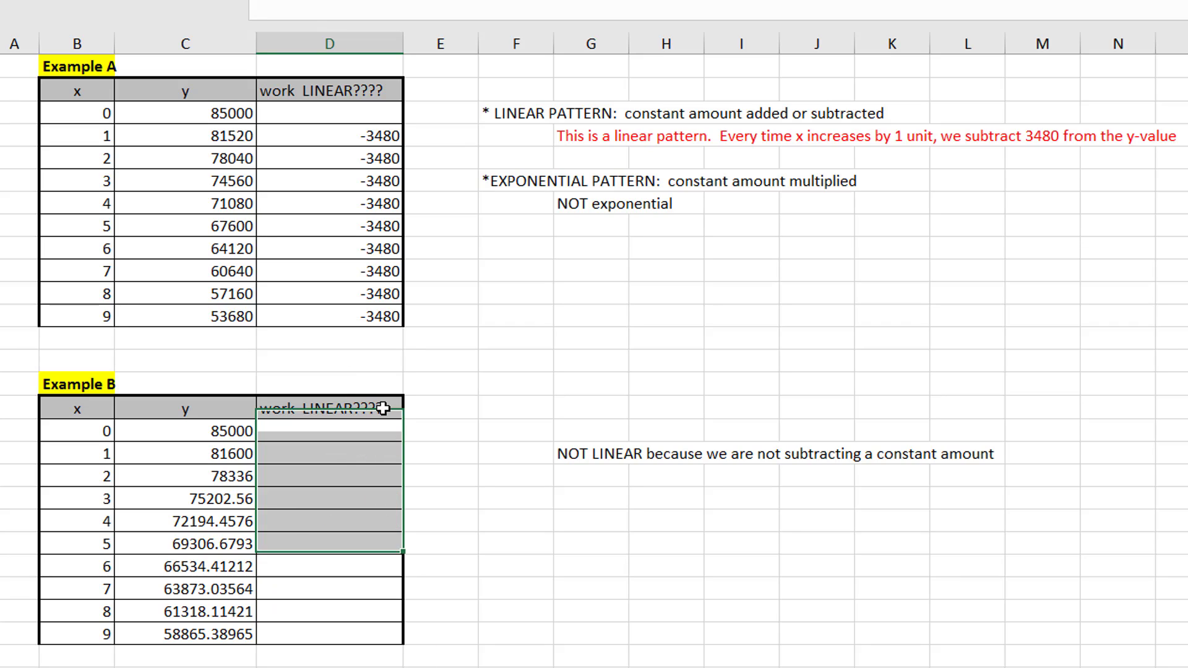
drag(385, 410, 303, 410)
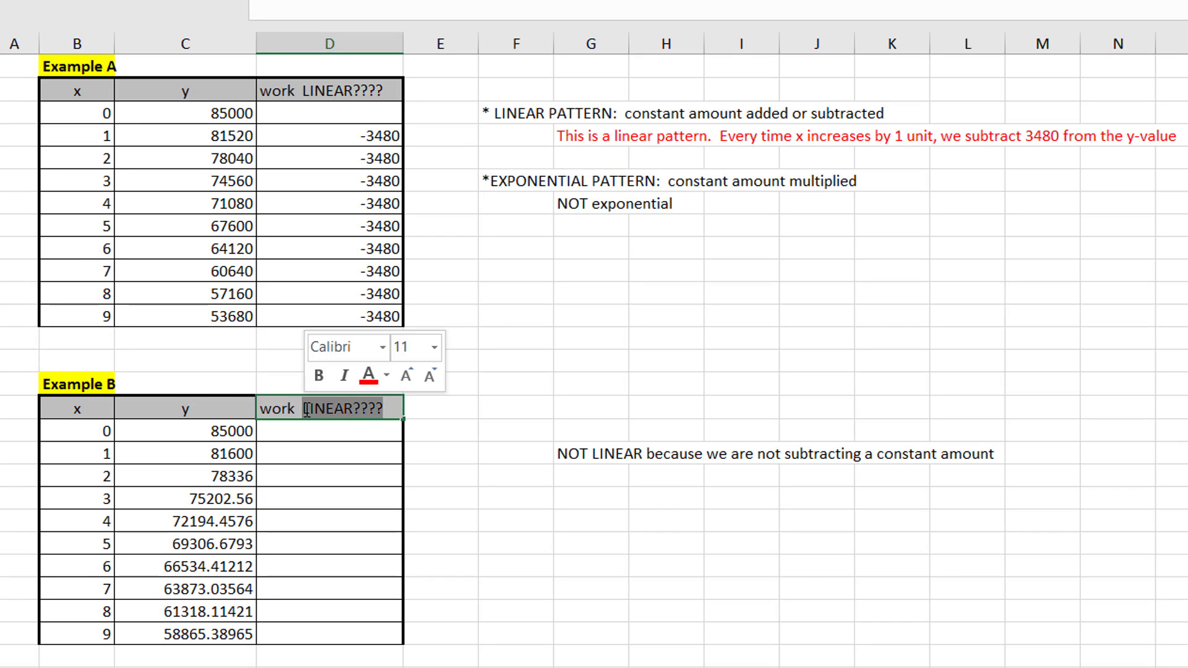
text(EXPONENTIAL)
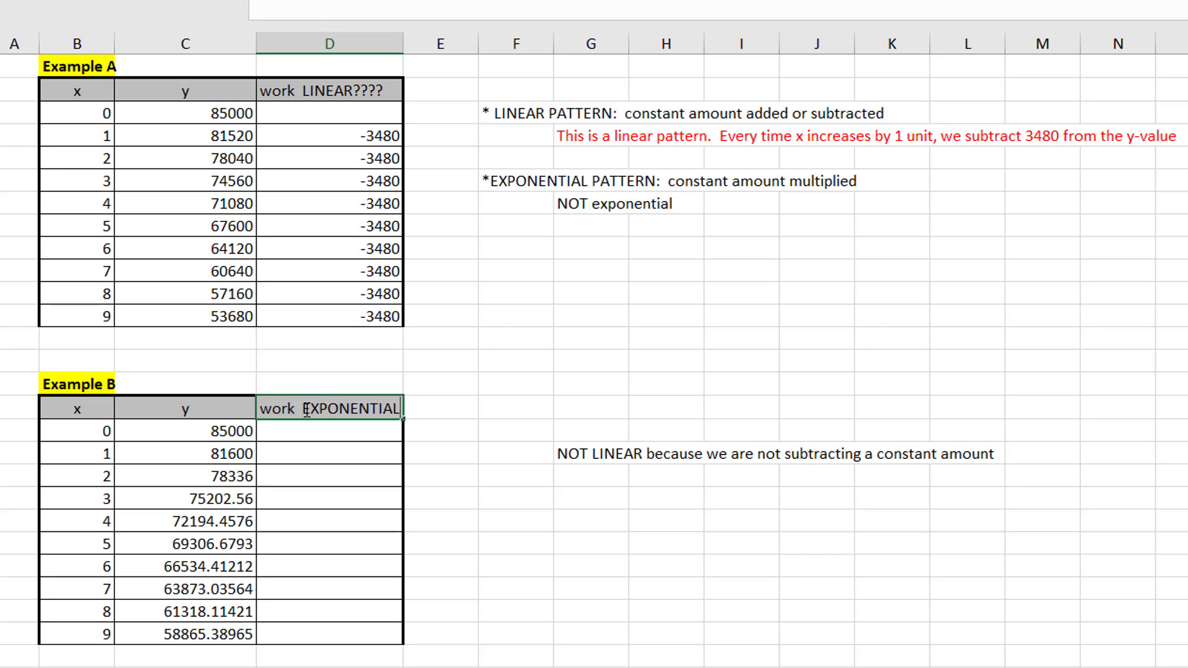
text(???)
key(Return)
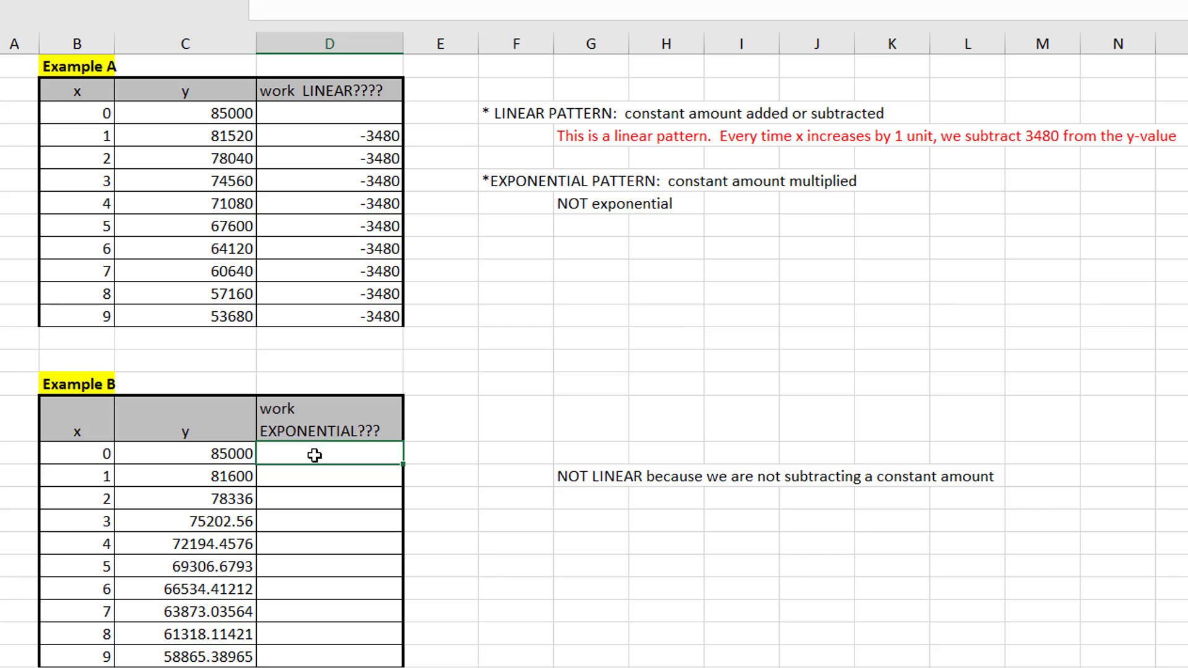
Enter the note "start at 85,000 and MULTIPLY by some number….and get an answer of 81,600" in H56 beside Example B
click(308, 476)
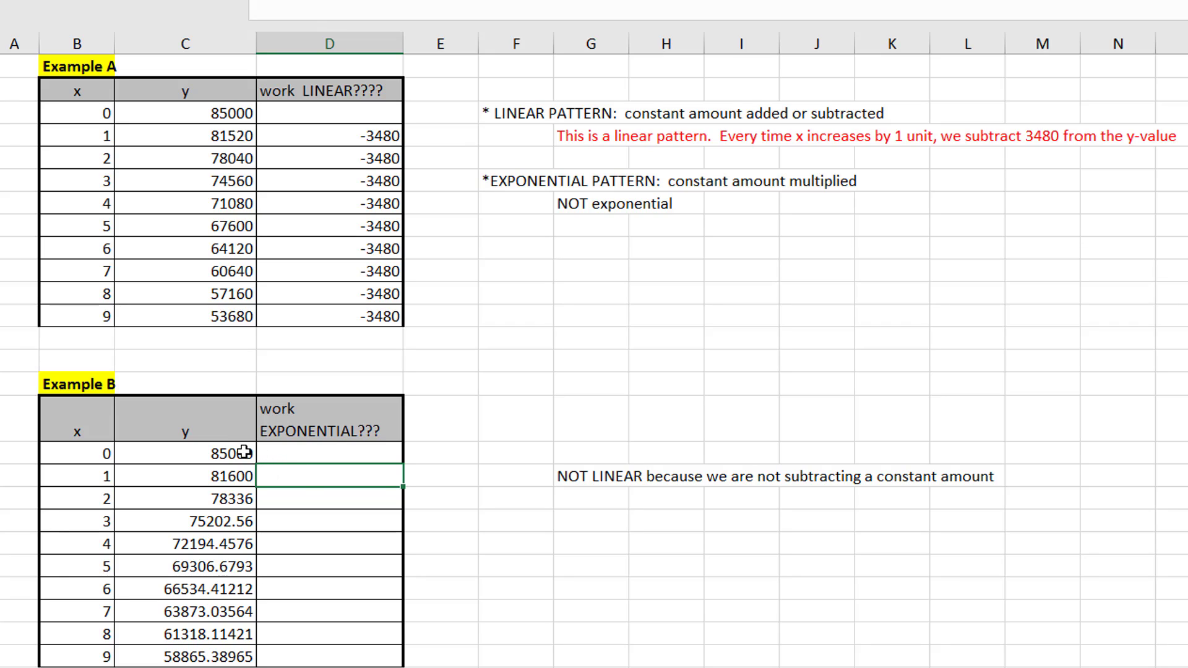
click(684, 502)
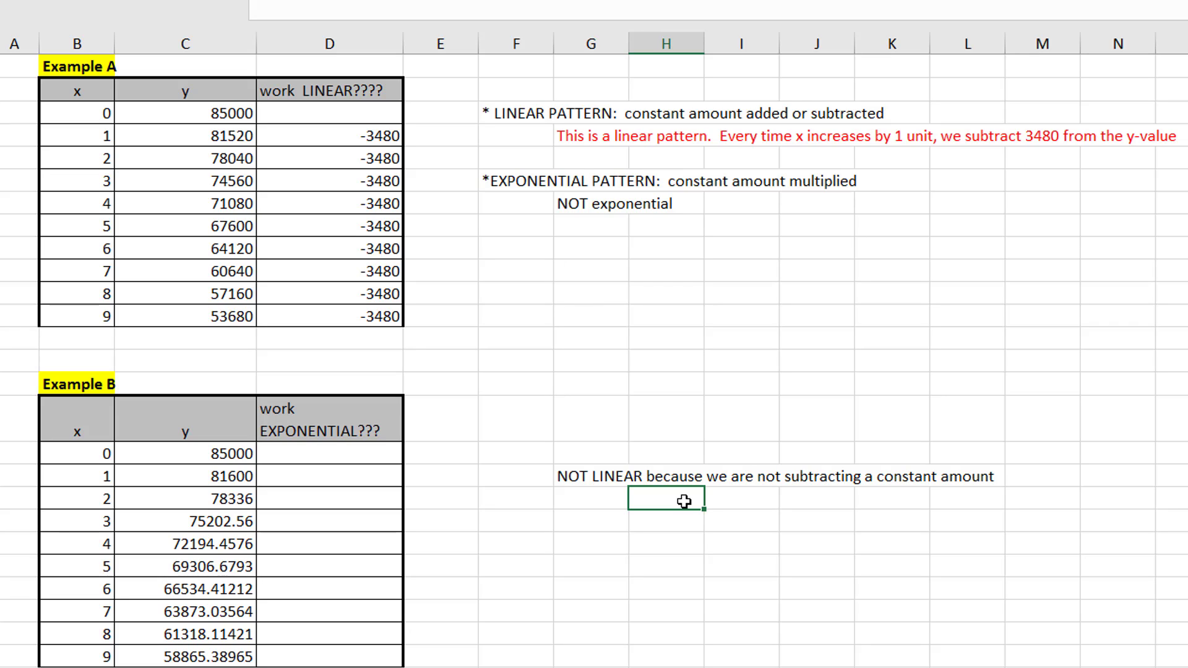
text(start at 85,000 and MULTIPLY by)
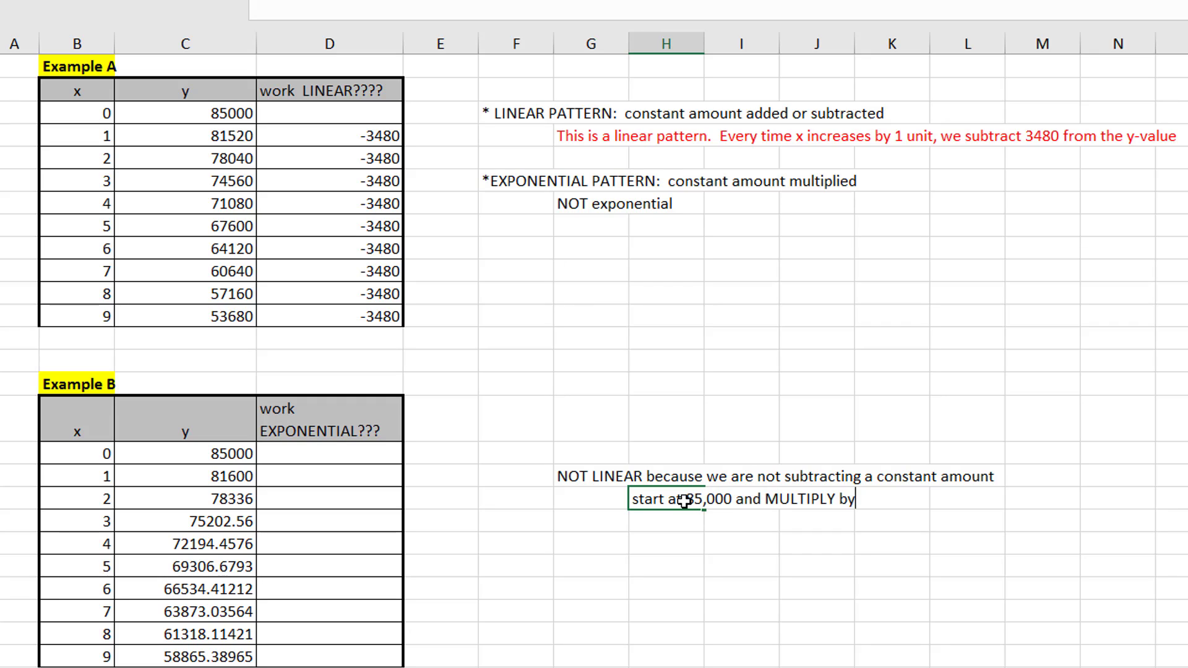
text(ge)
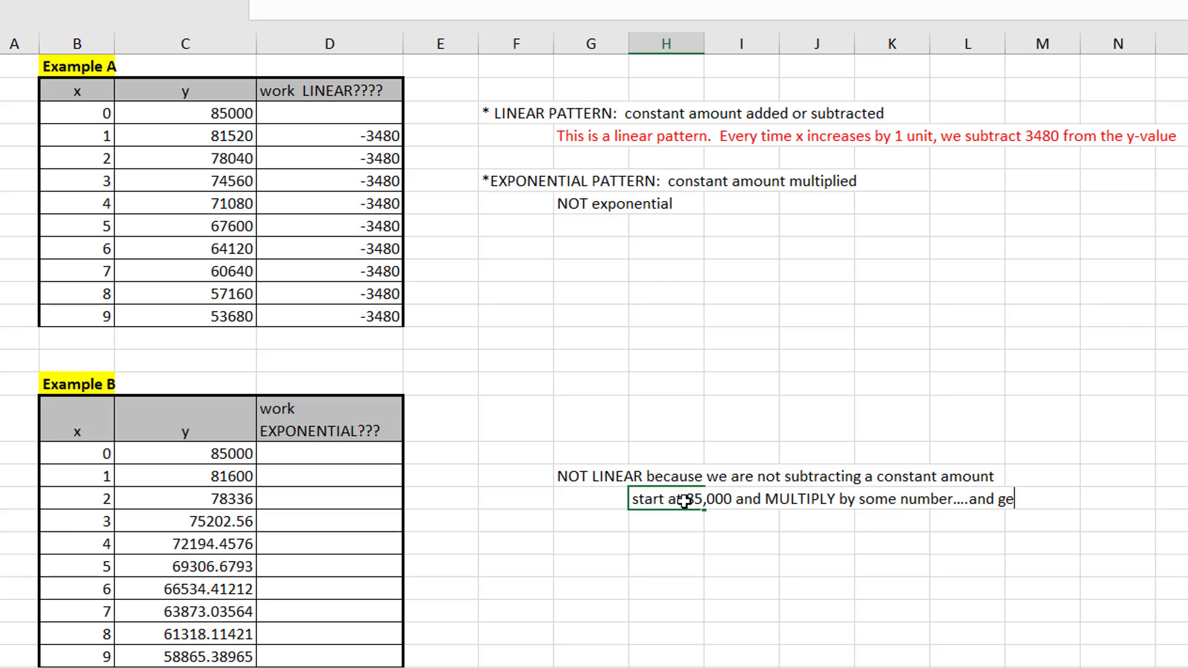
text(t an answer o)
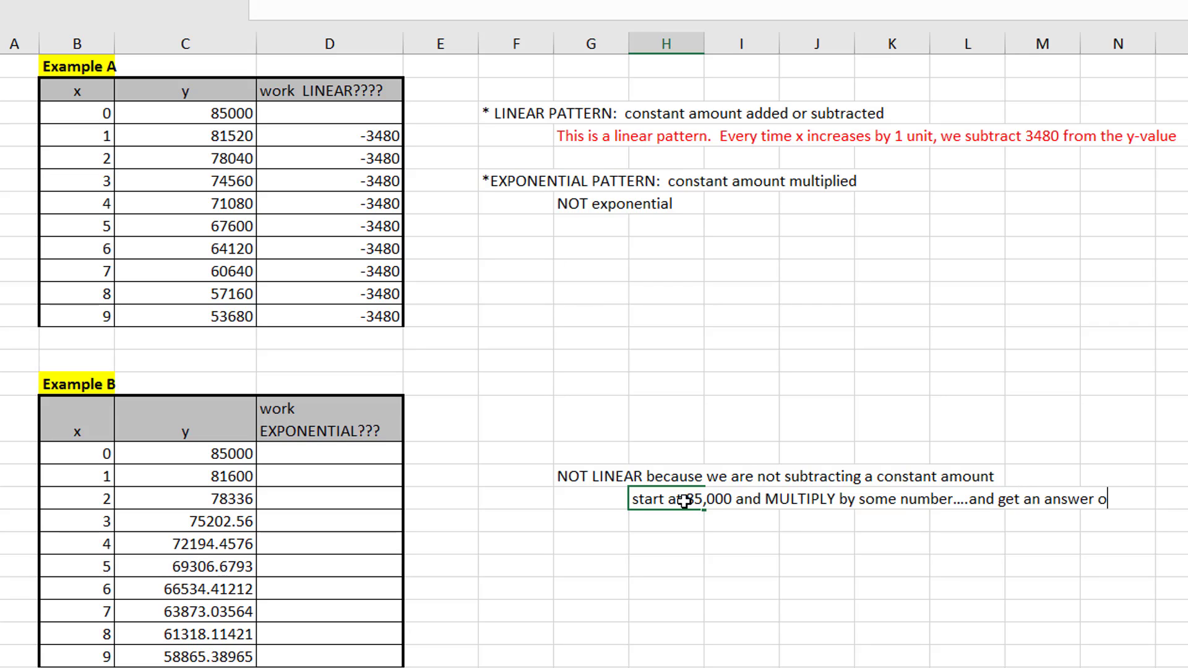
text(f 81,600)
click(244, 477)
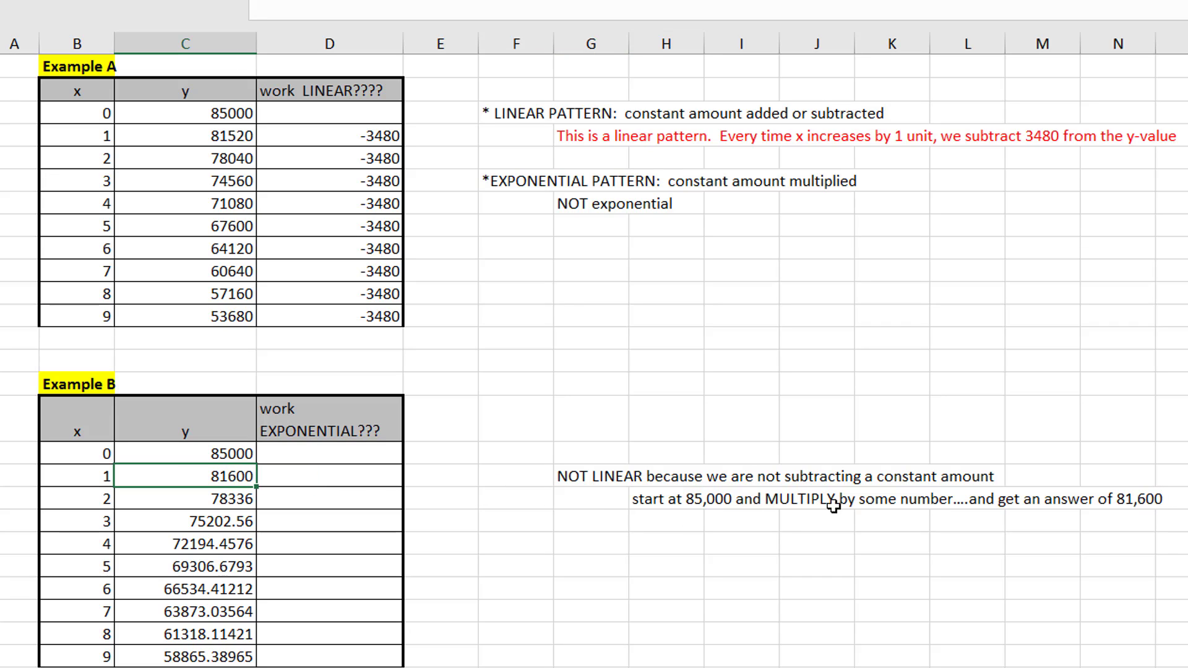
Enter the note "THAT NUMBER = 81,600/85,000" in H57, directly below the multiplication note
click(666, 493)
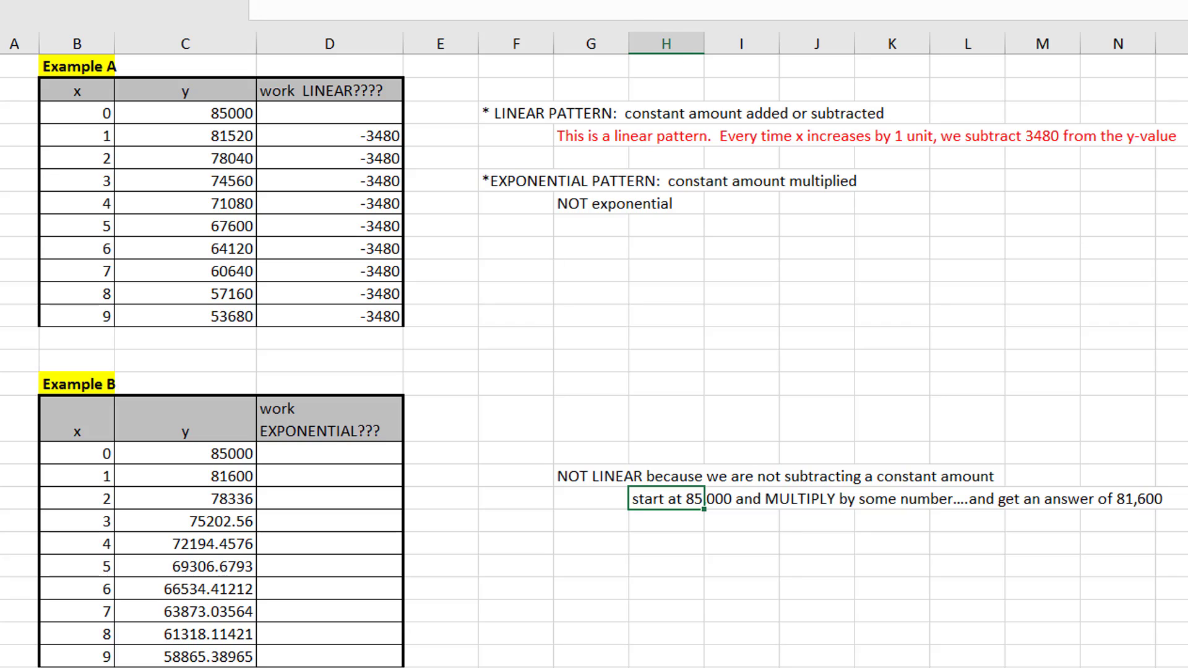
key(Delete)
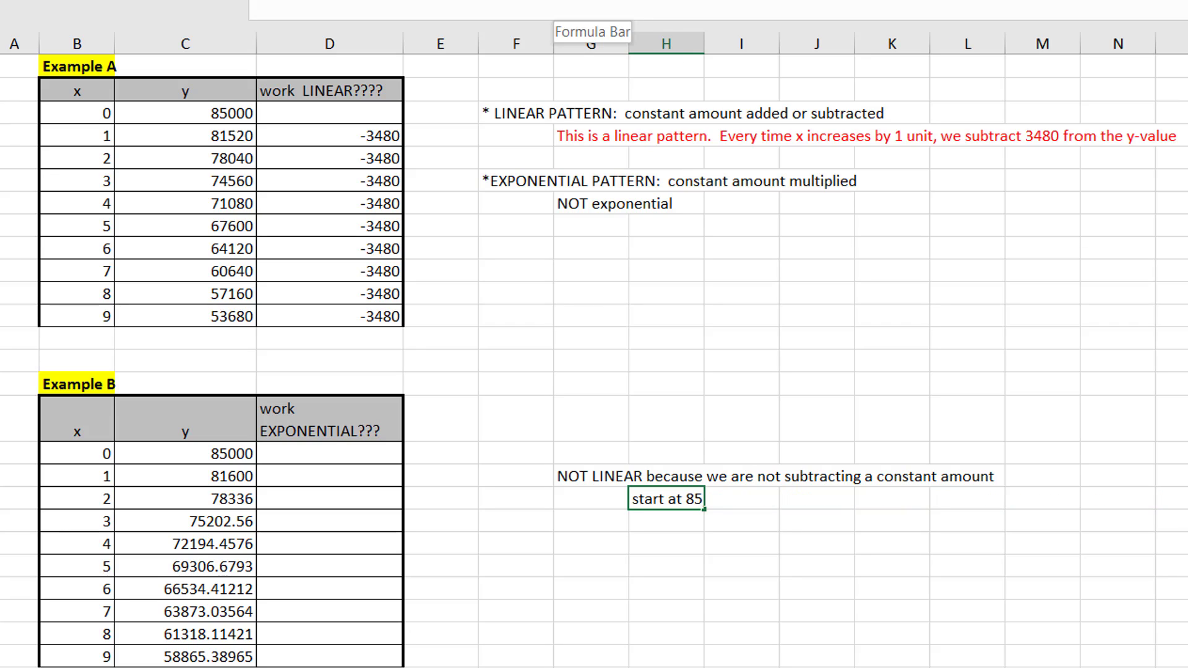
key(Return)
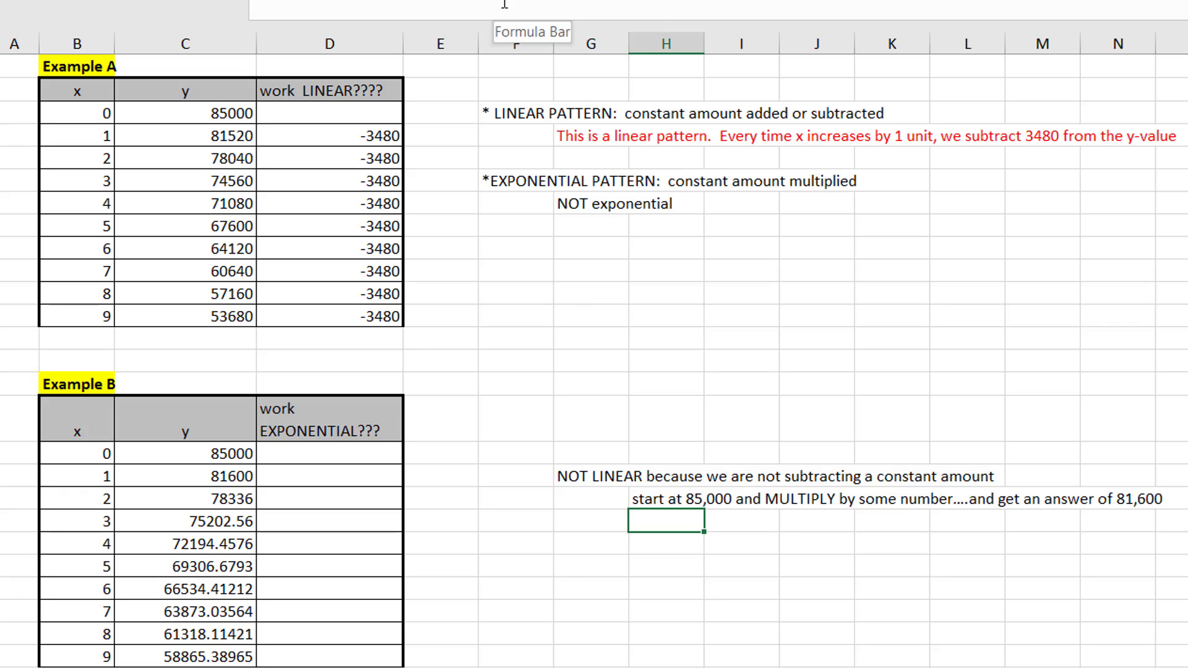
text(THAT NUMBER )
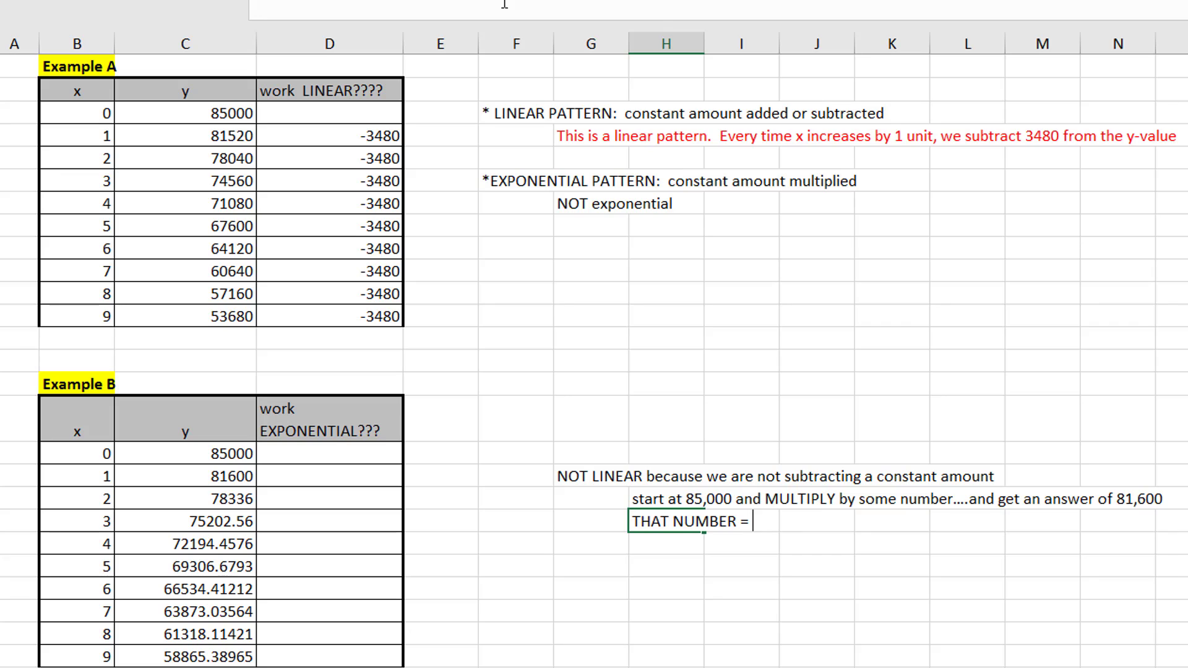
text(= 81,600/85)
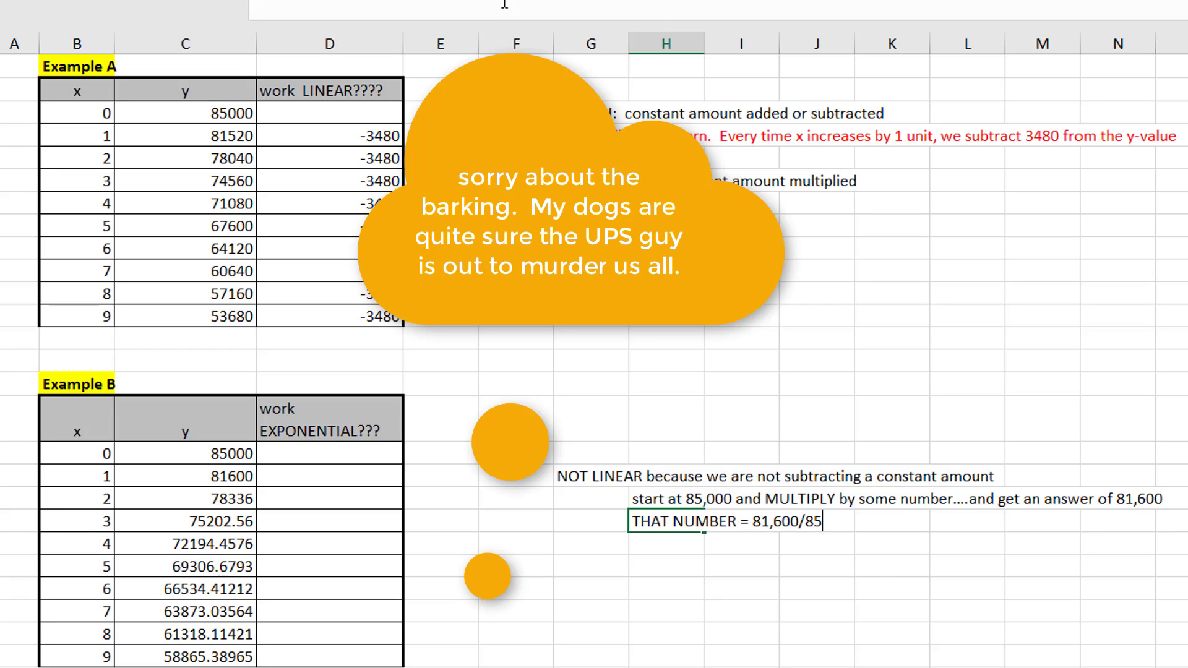
text(,000)
key(Return)
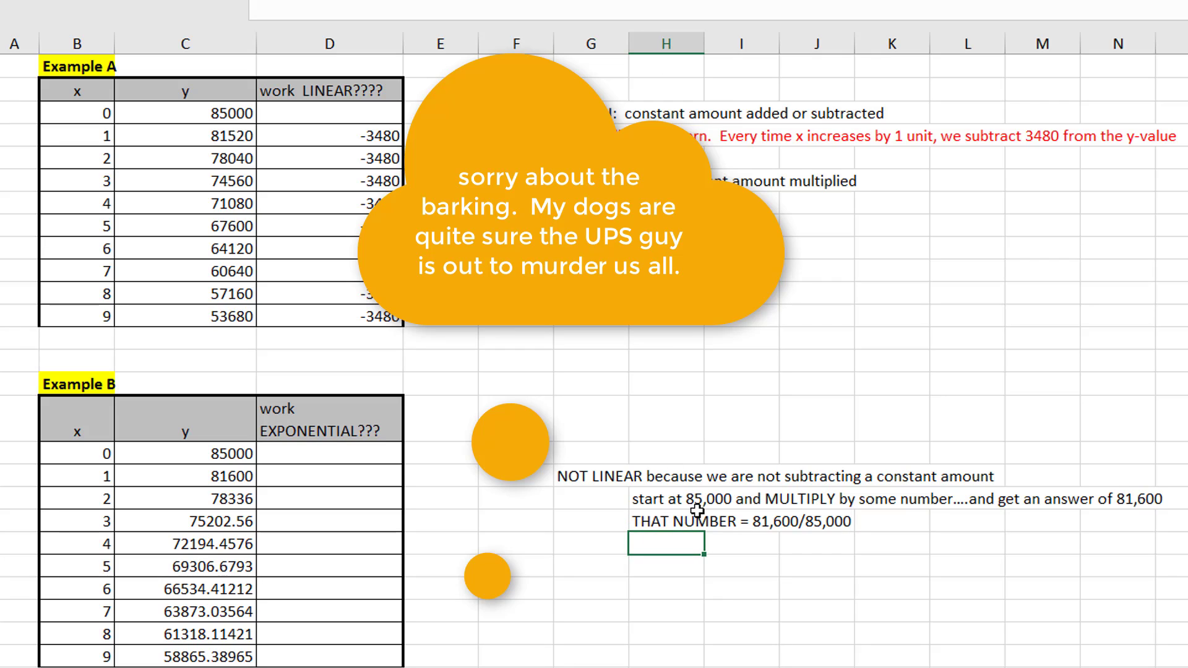
Enter the ratio formula =C55/C54 in D55 and fill it down through D63 in Example B's work column
click(315, 477)
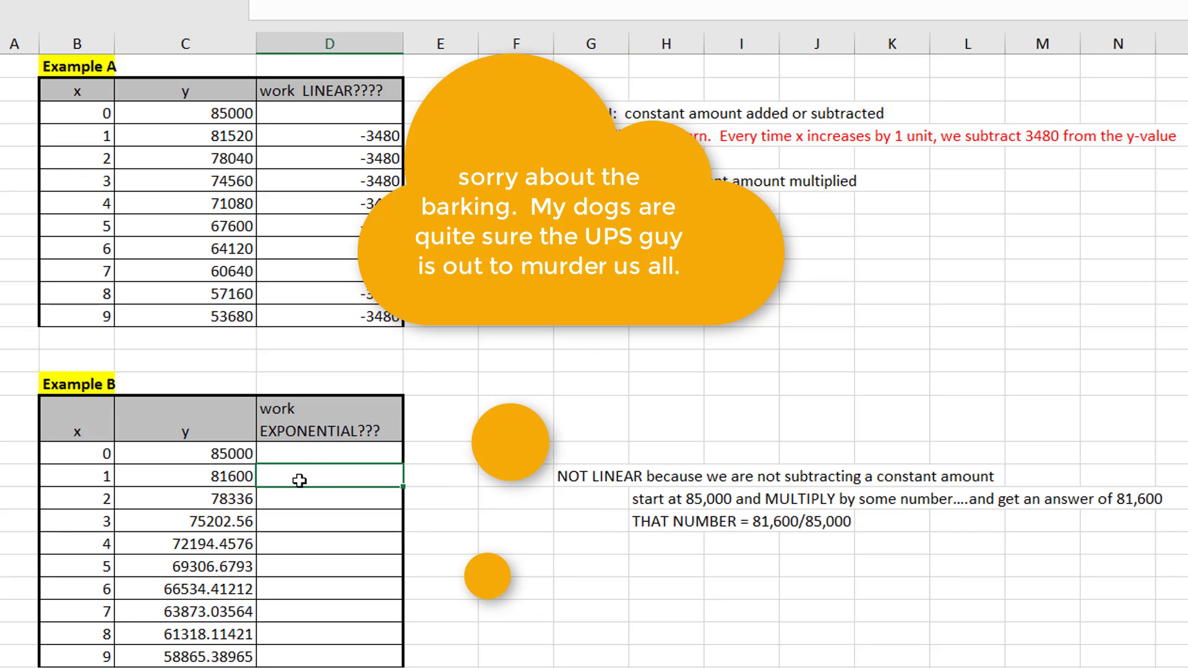
click(229, 480)
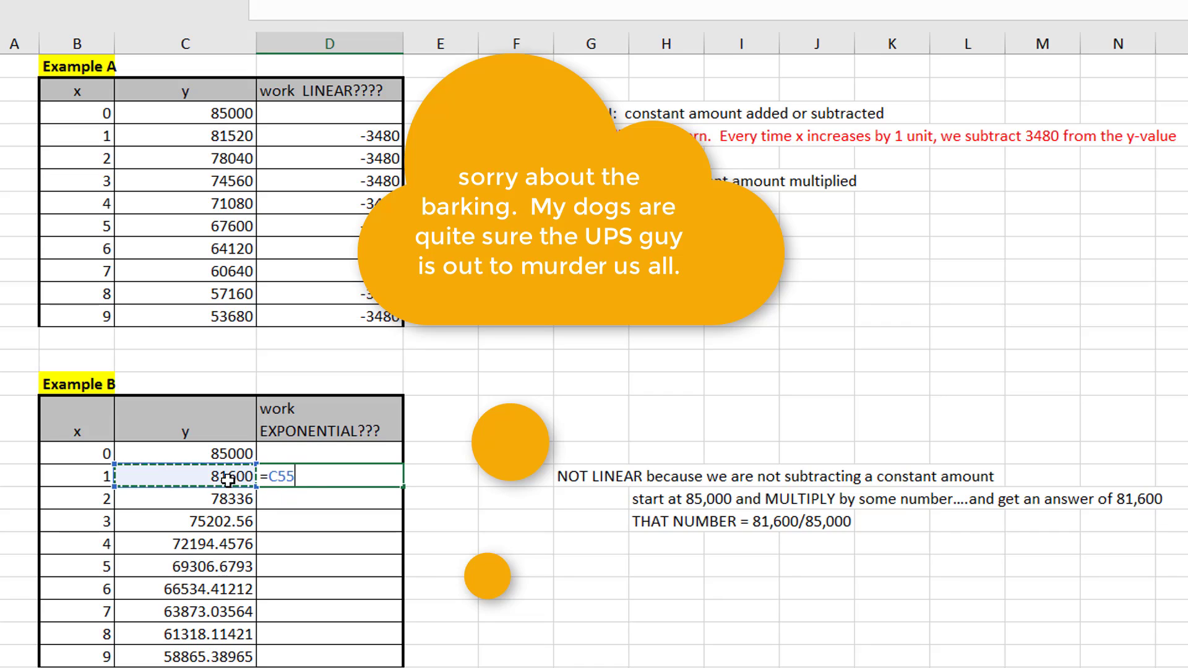
text(/)
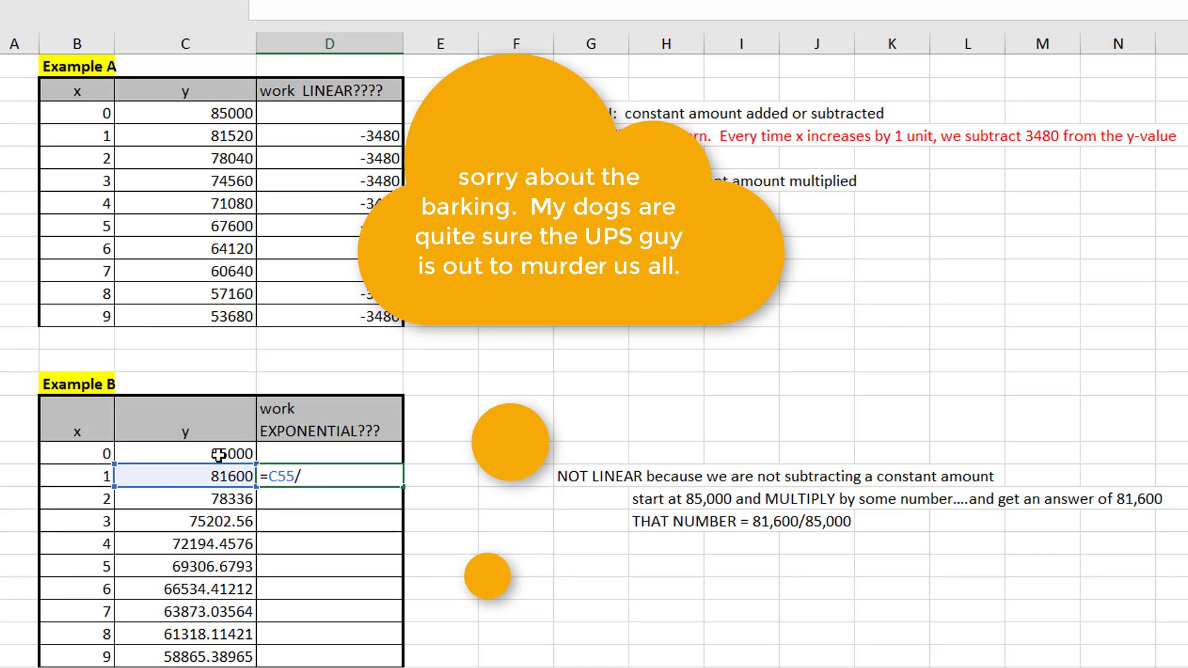
click(218, 454)
key(Return)
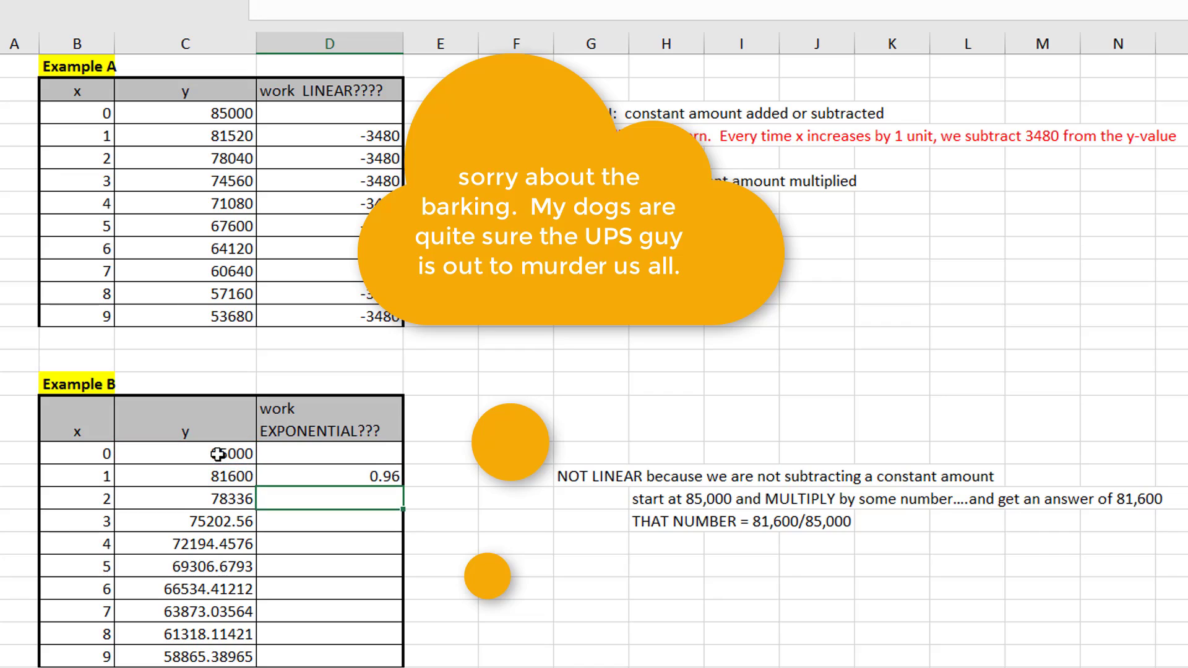
click(299, 474)
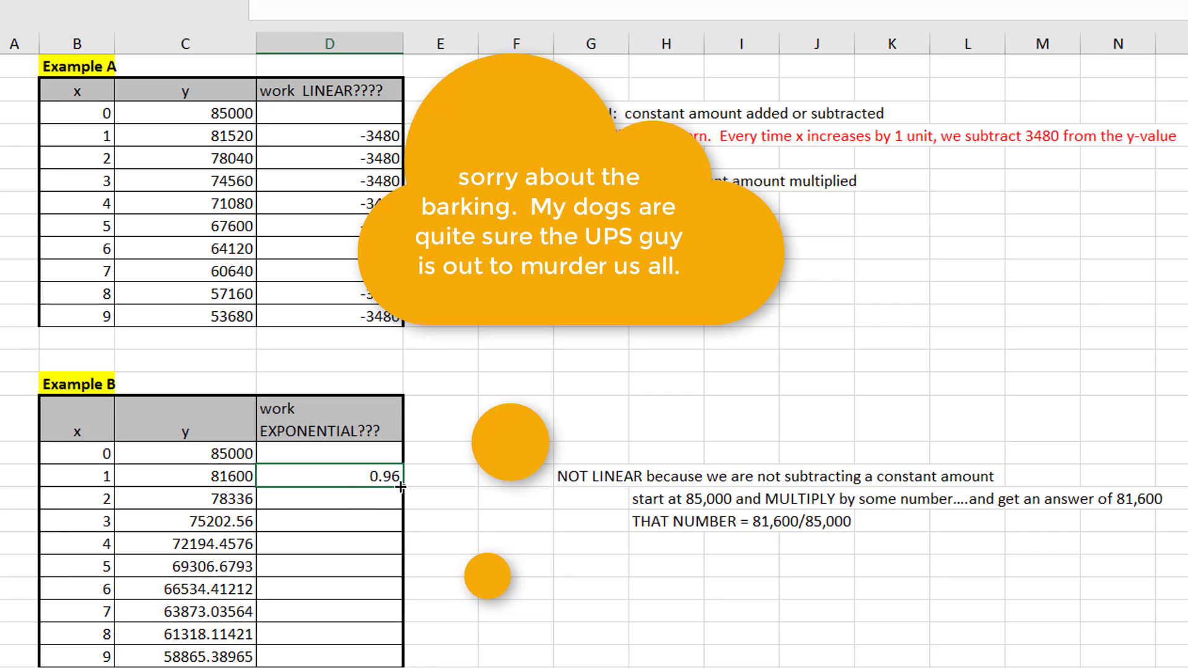
double_click(402, 487)
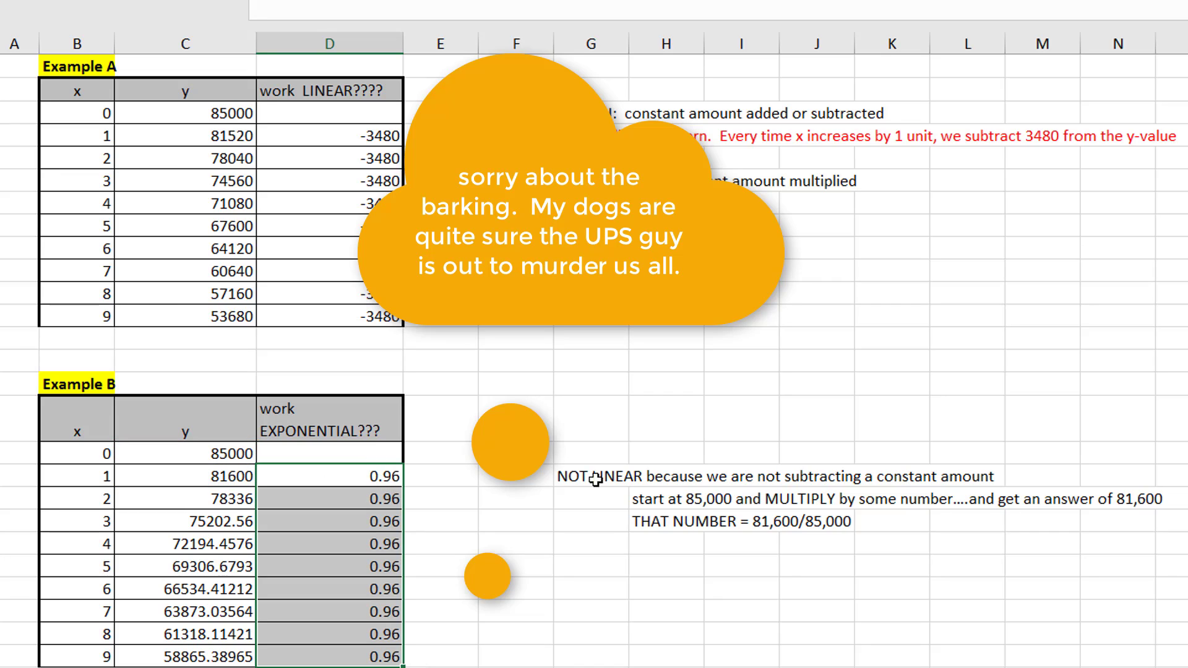
Enter the verdict "THIS IS EXPONENTIAL" in G58 beside Example B
click(604, 536)
text(THIS)
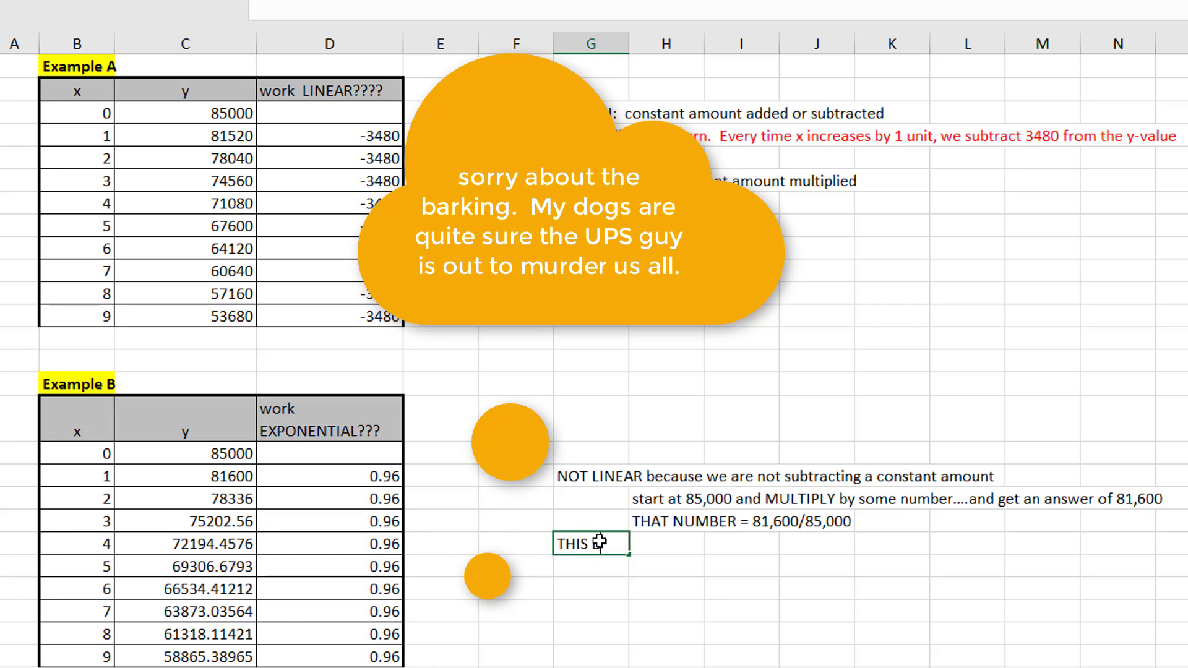
text( IS EXPONENTIAL)
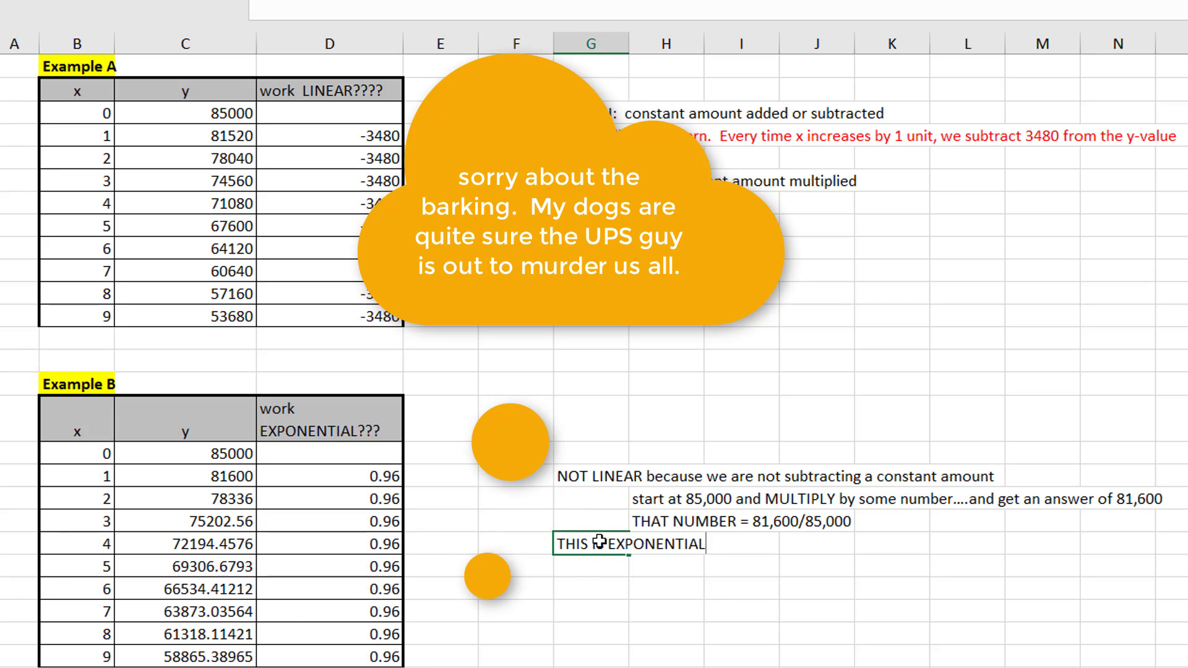
key(Return)
Enter "This is an exponential pattern. Every time x increases by 1, we multiply y by 0.96." in H59
click(653, 561)
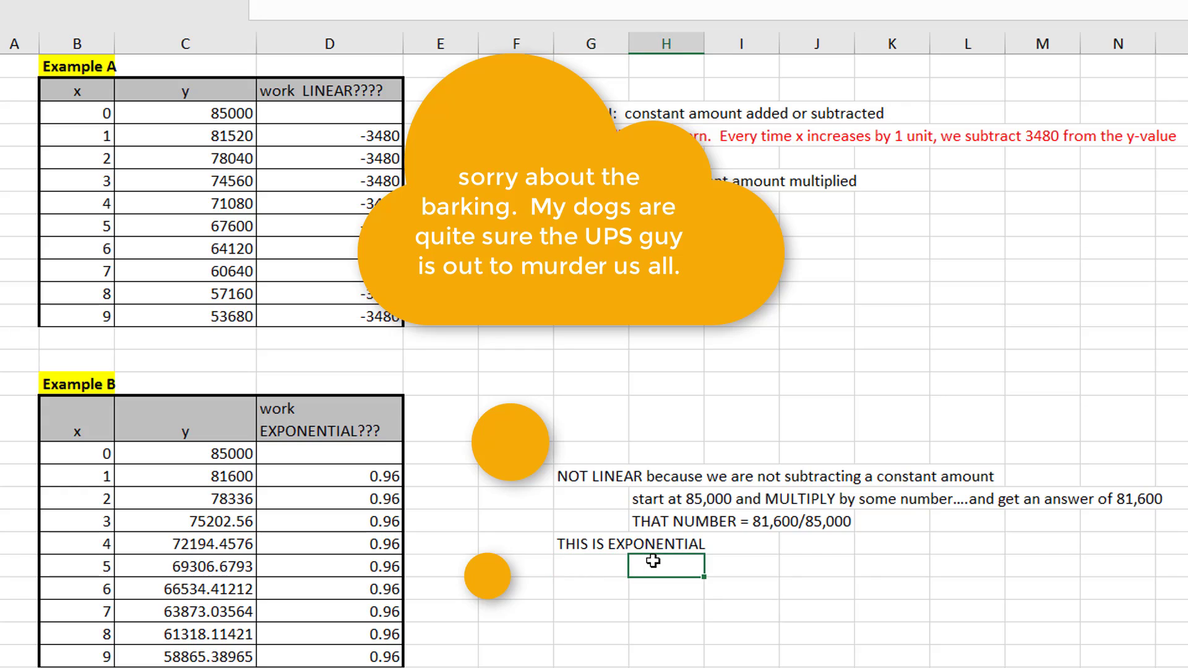
text(This is an expon)
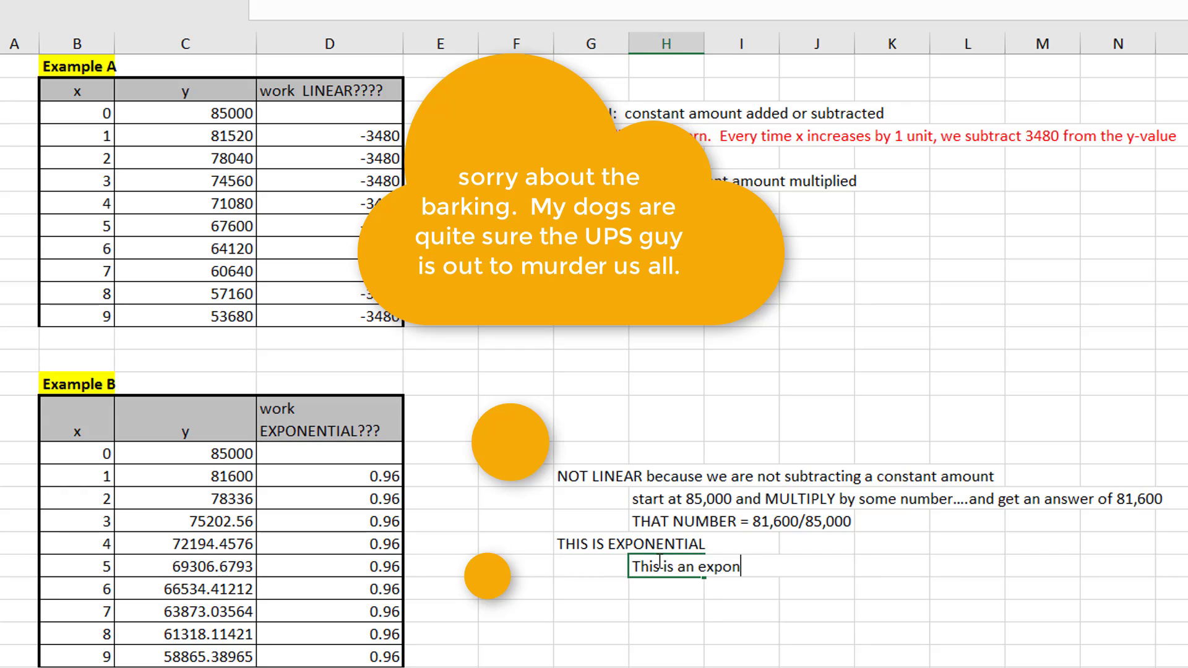
text(ential pattern.  Every ti)
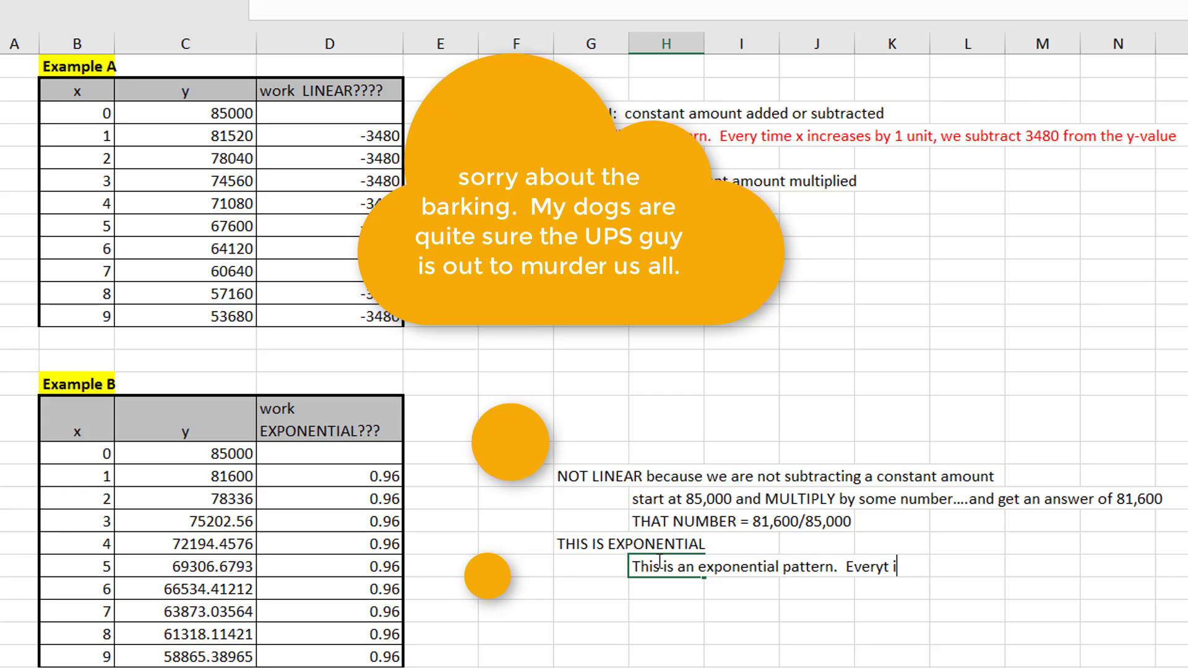
text(me x increases by 1)
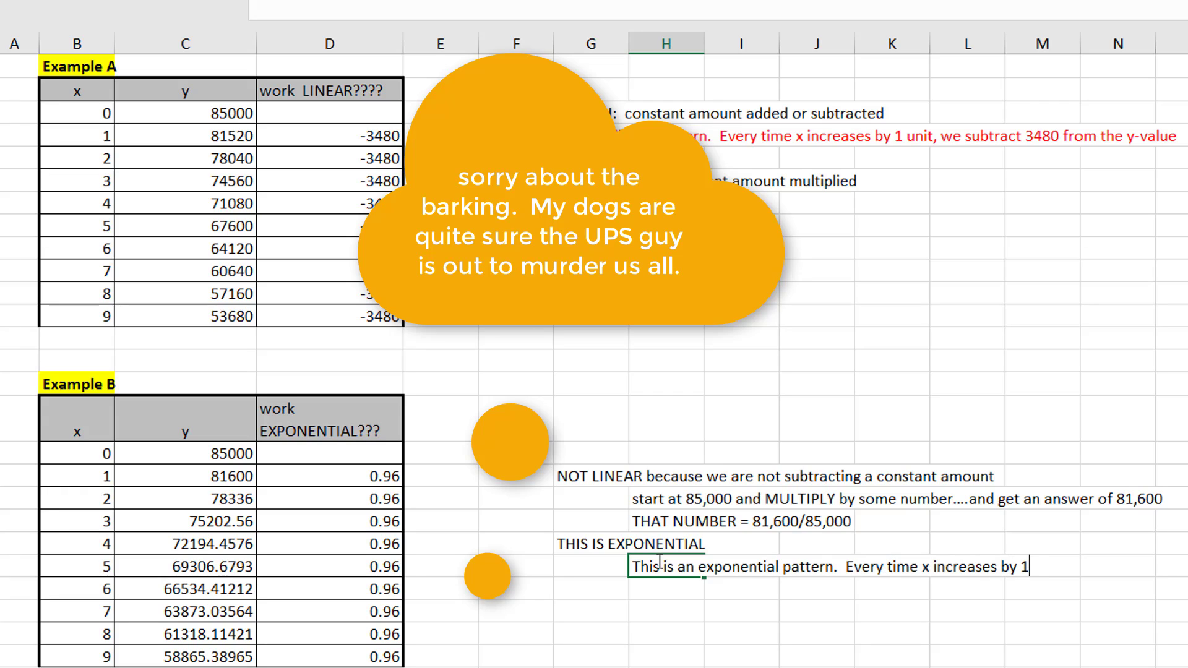
text(, we multiply y by)
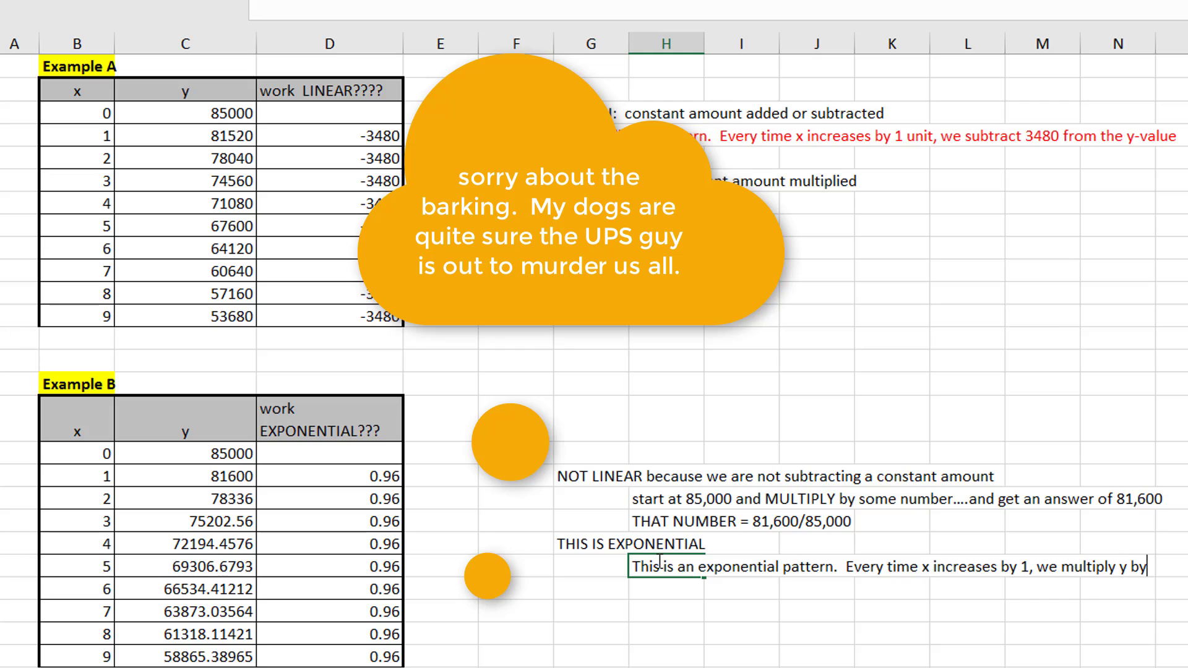
text( 0.96.)
click(201, 479)
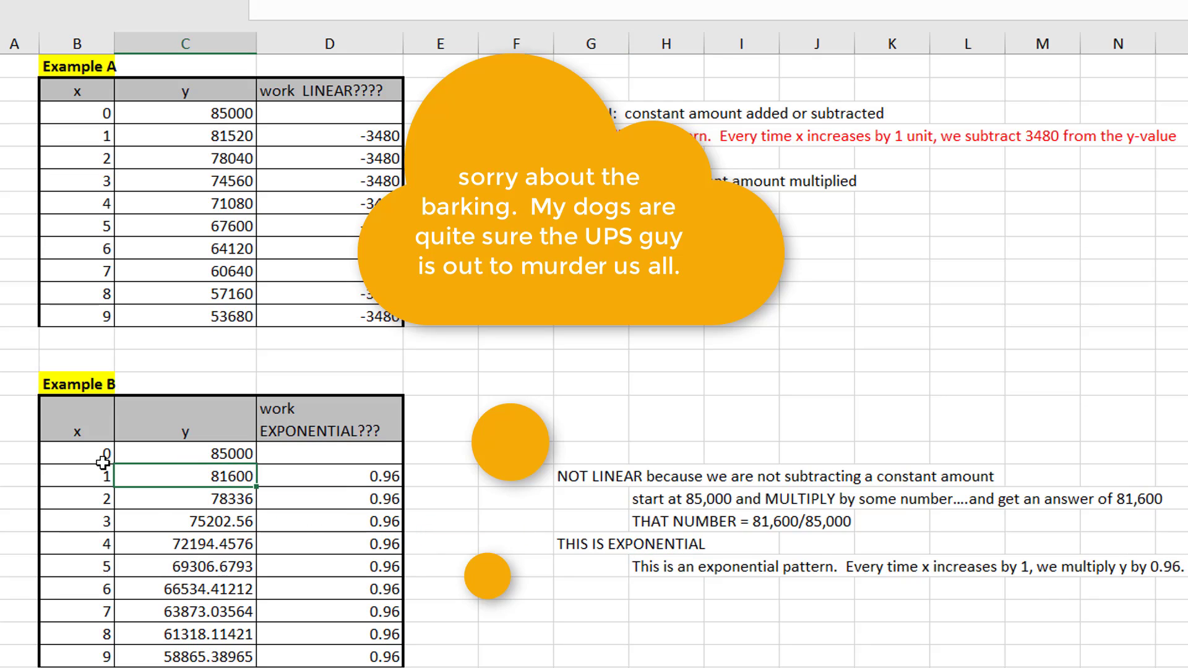
Examine how Example B's y-values in C54:C56 change by the ratio as x goes from 0 to 2
click(101, 470)
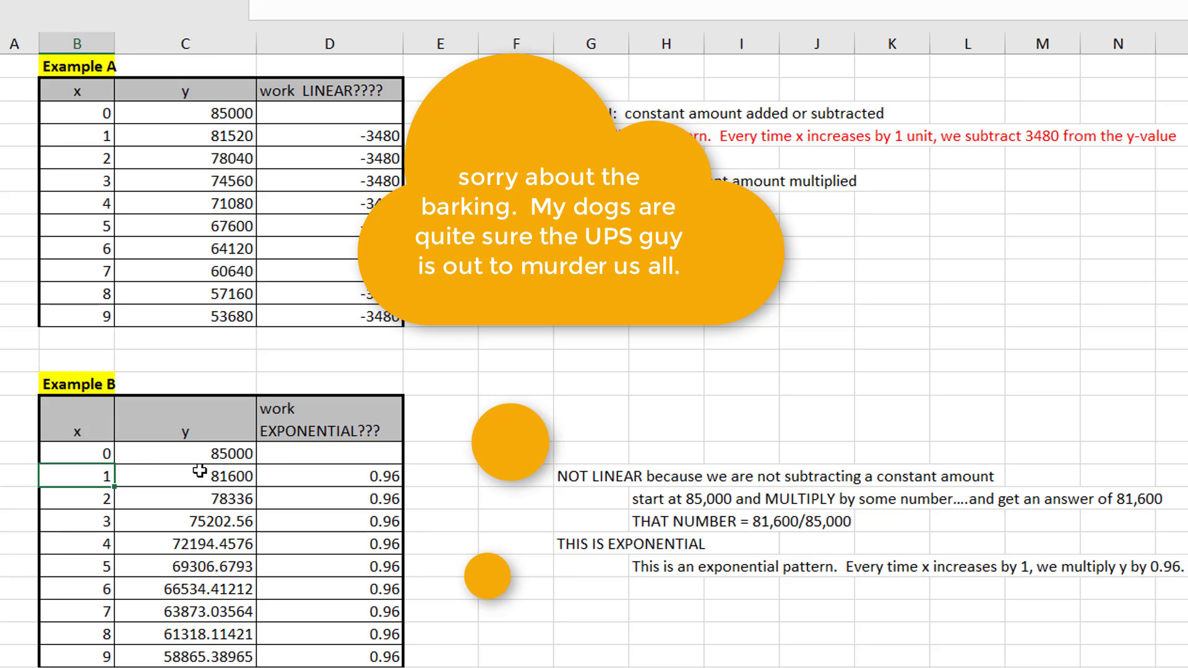
click(227, 457)
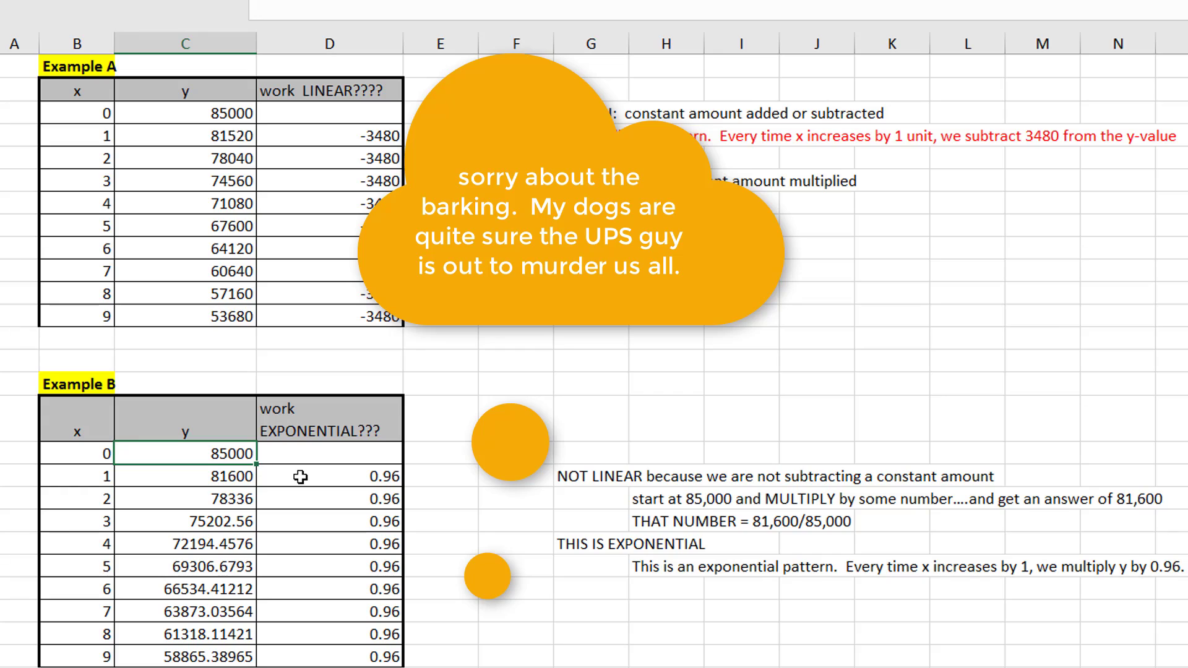
click(232, 480)
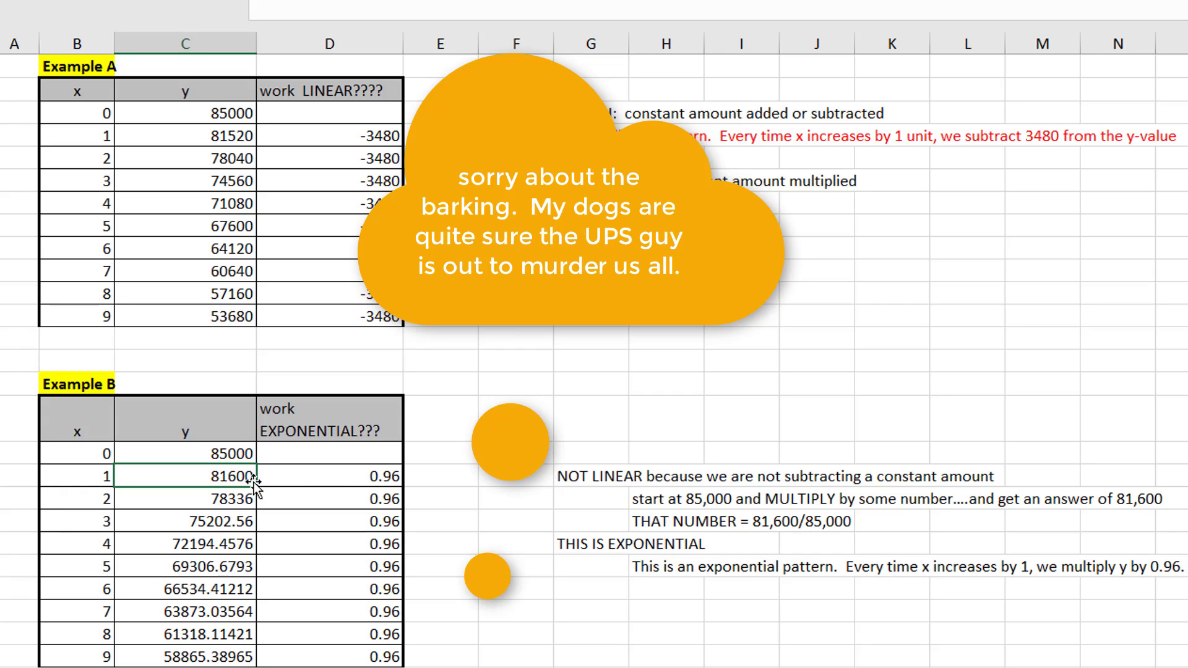
click(96, 477)
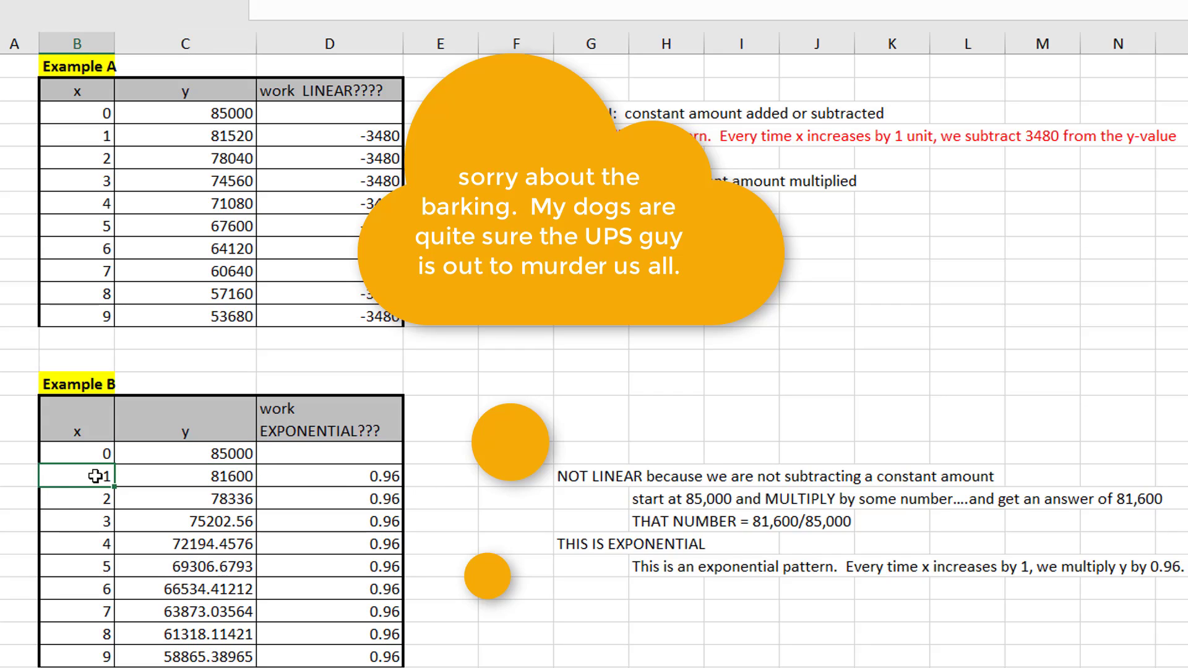
click(89, 497)
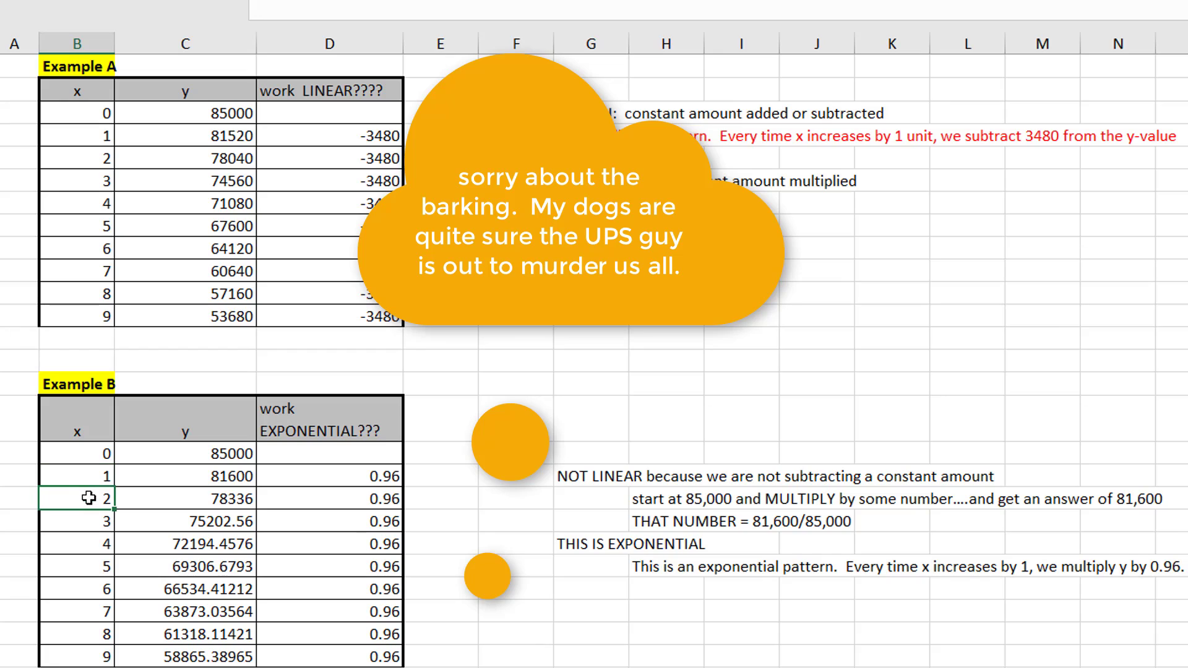
click(217, 478)
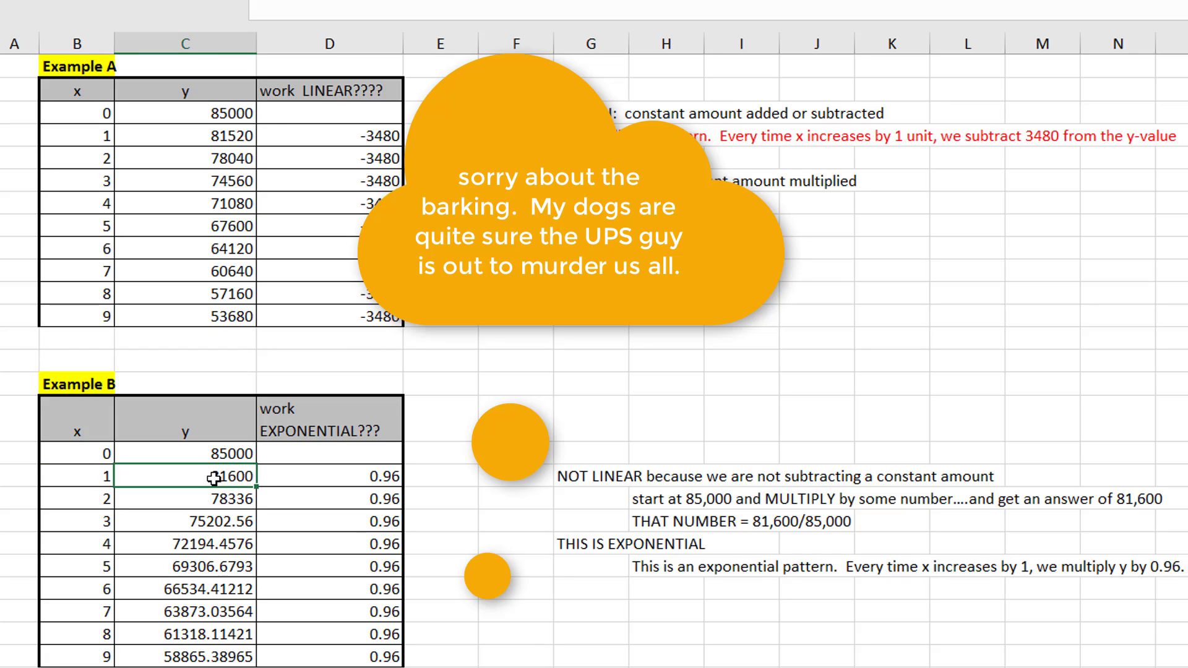
click(243, 500)
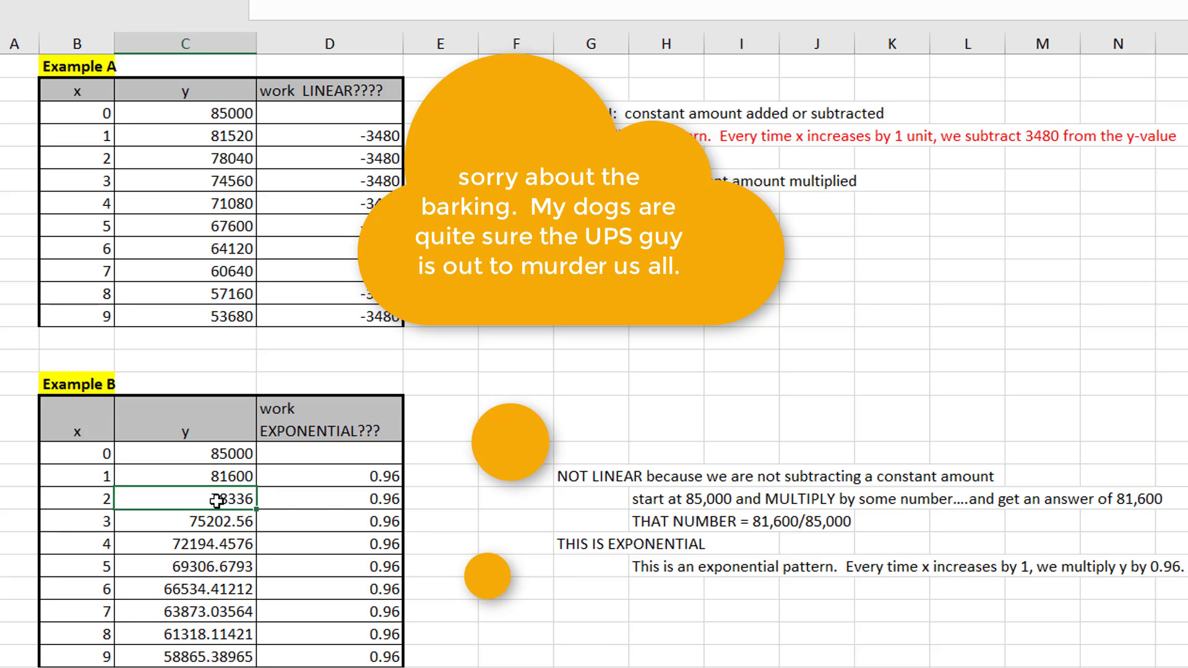
Color the exponential pattern conclusion in H59 red
click(639, 563)
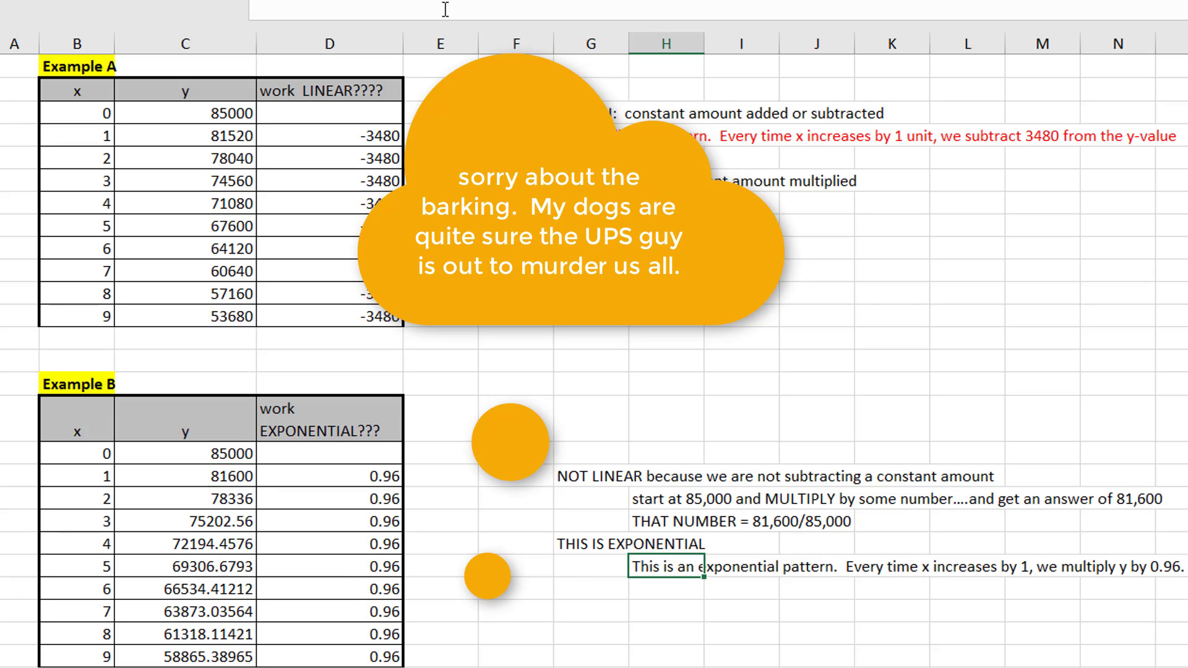
click(435, 4)
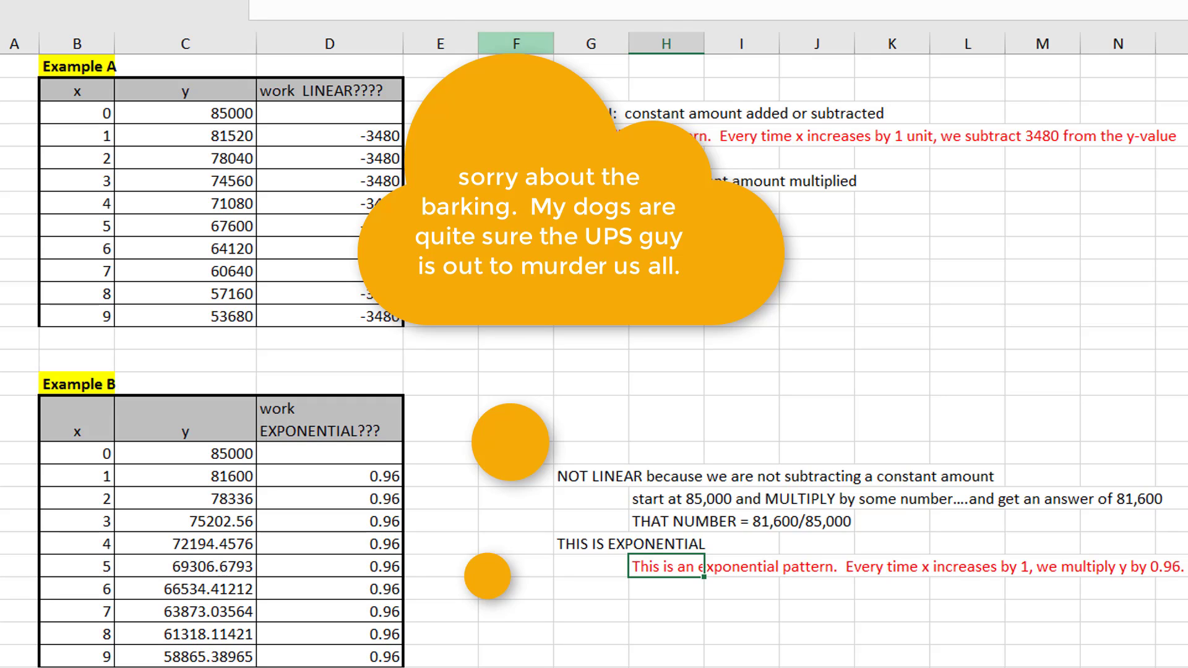
click(346, 110)
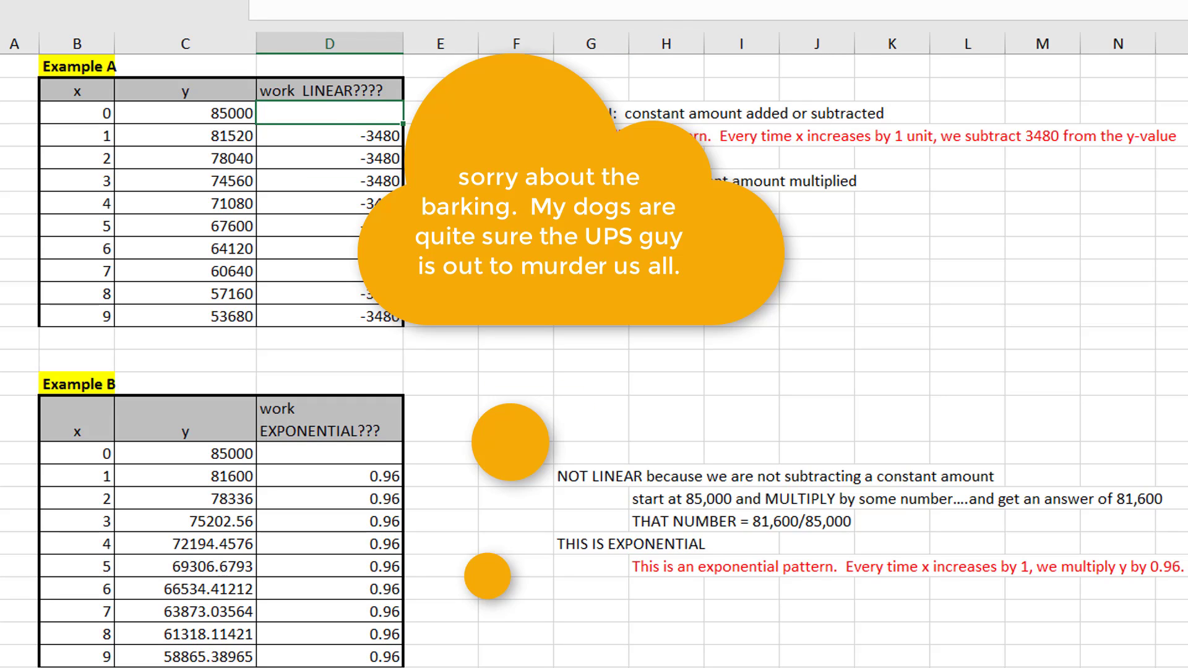